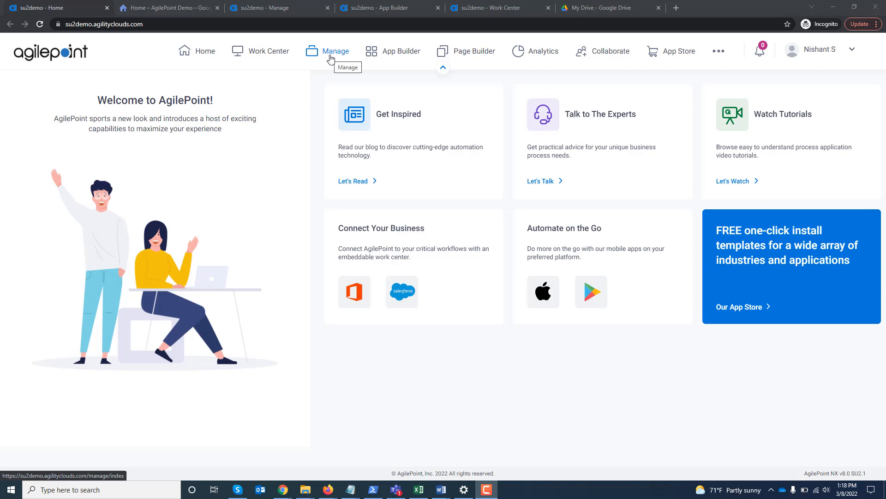
Step: Open the Global Access Tokens page of the App Builder management section
{"action": "left_click", "coordinate": [329, 57]}
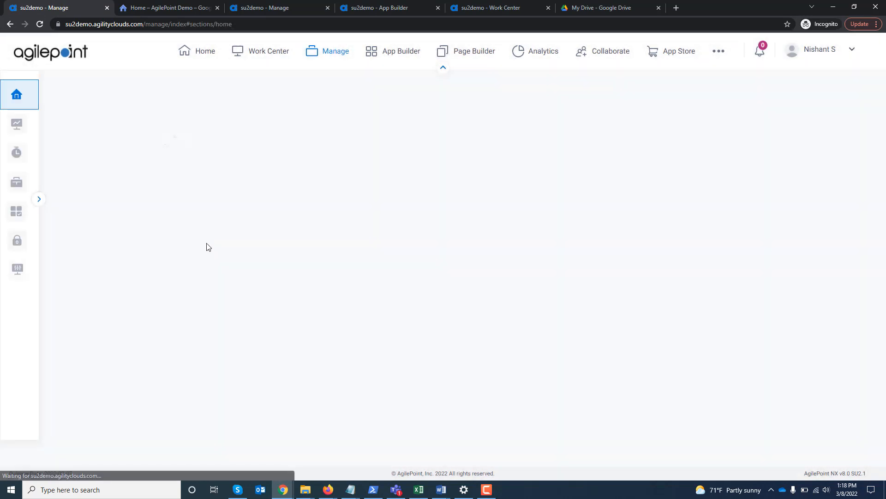
{"action": "mouse_move", "coordinate": [17, 217]}
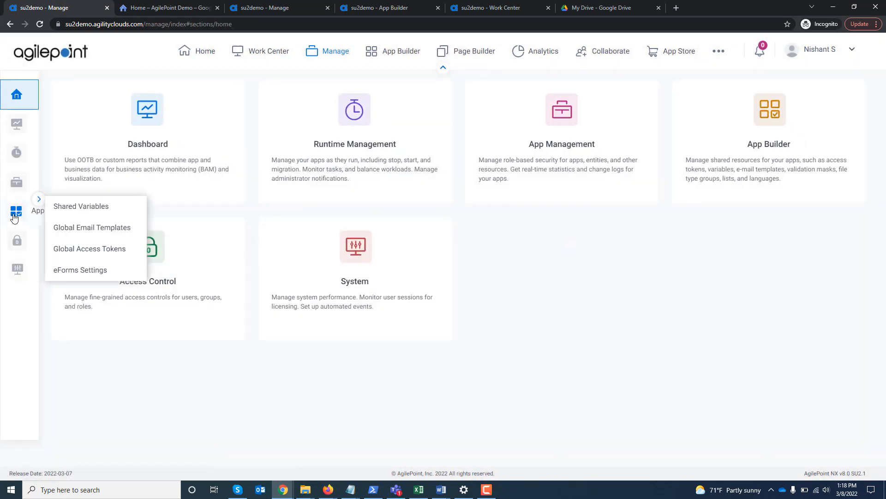
{"action": "left_click", "coordinate": [134, 255]}
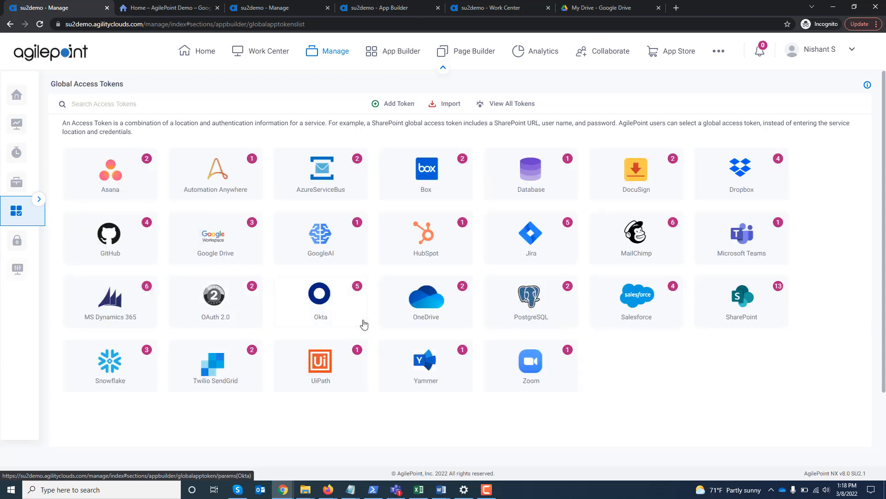
Step: Start adding a global access token, search the token types for "goo" and choose Google AI (BETA)
{"action": "left_click", "coordinate": [389, 106]}
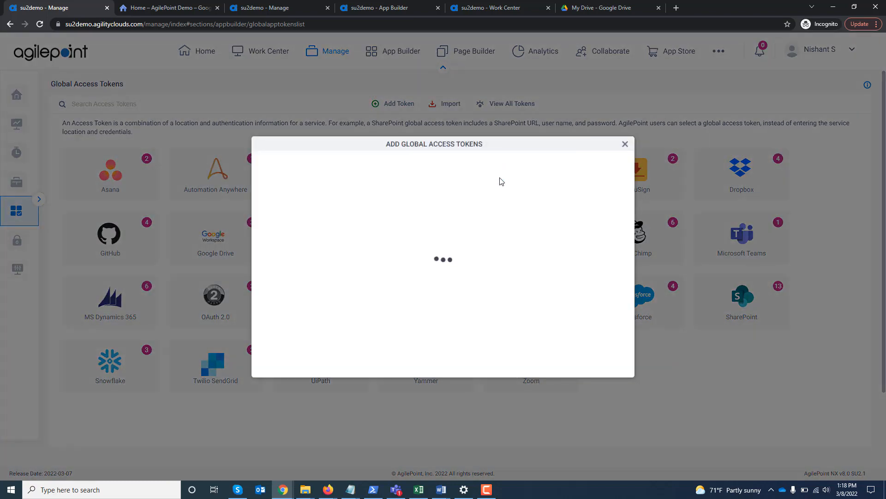
{"action": "left_click", "coordinate": [507, 163]}
{"action": "type", "text": "goo"}
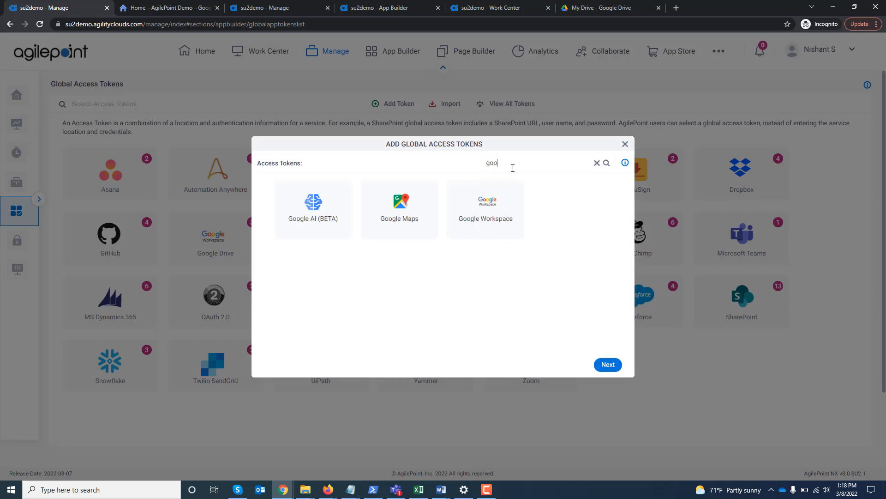
{"action": "left_click", "coordinate": [305, 223]}
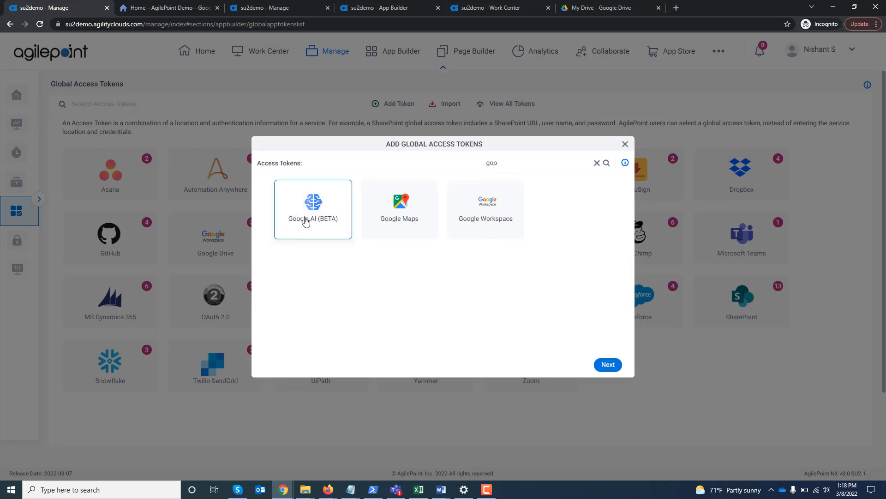
{"action": "left_click", "coordinate": [606, 366]}
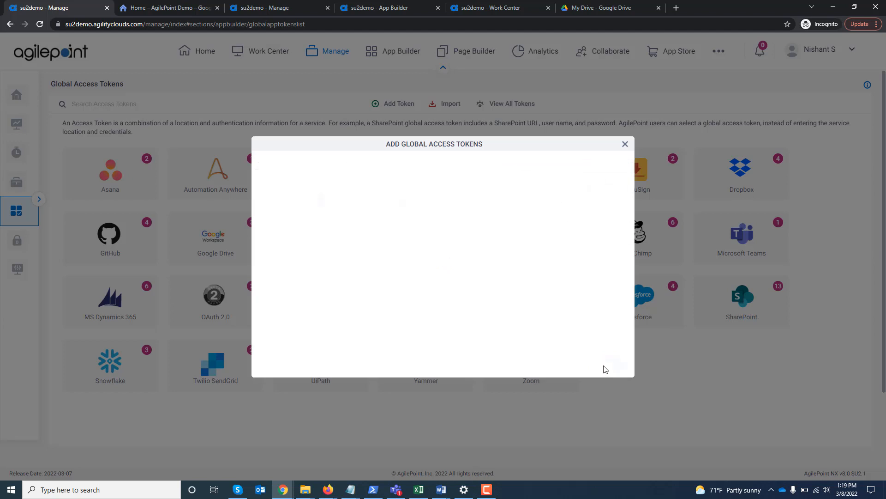
Step: Name the Google AI access token "My Demo"
{"action": "left_click", "coordinate": [404, 194]}
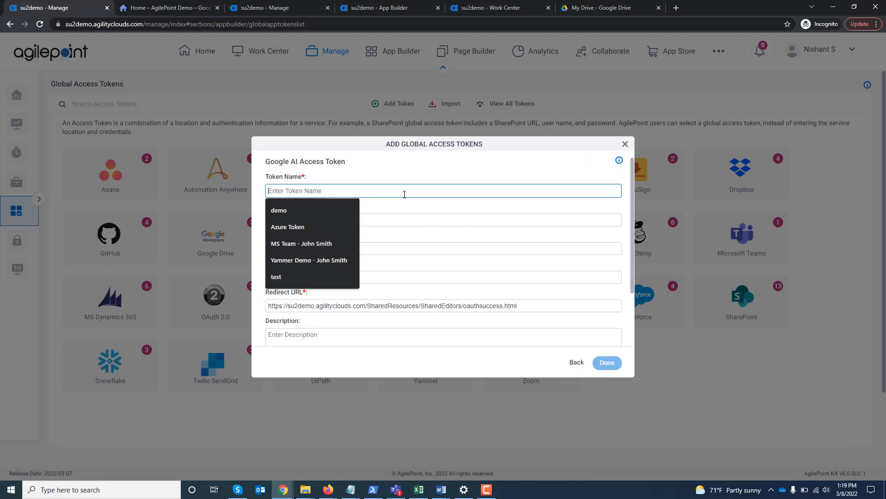
{"action": "type", "text": "Ag"}
{"action": "key", "text": "BackSpace"}
{"action": "key", "text": "BackSpace"}
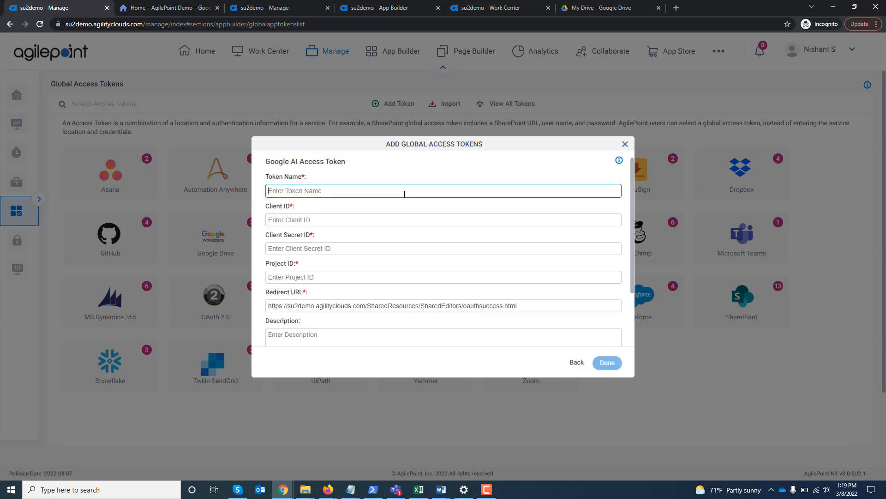
{"action": "type", "text": "My Demo"}
{"action": "left_click", "coordinate": [377, 225]}
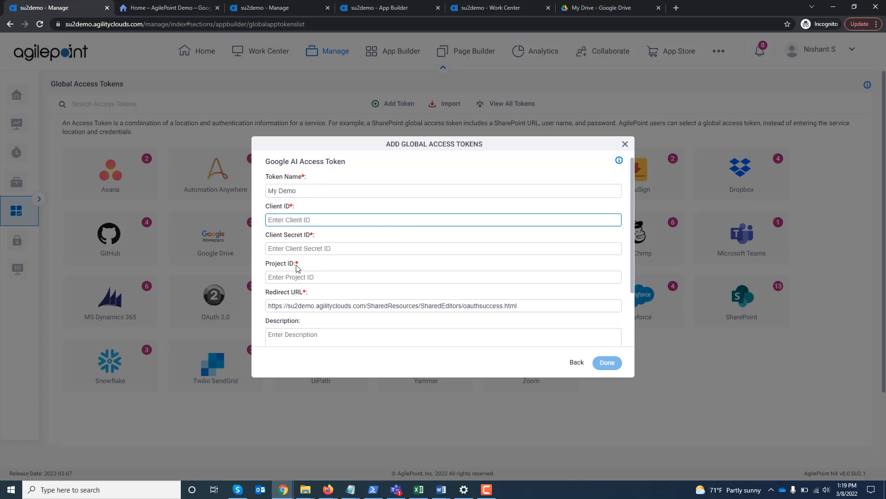
Step: Switch to Google Cloud Platform and open the APIs and services dashboard
{"action": "left_click", "coordinate": [153, 9]}
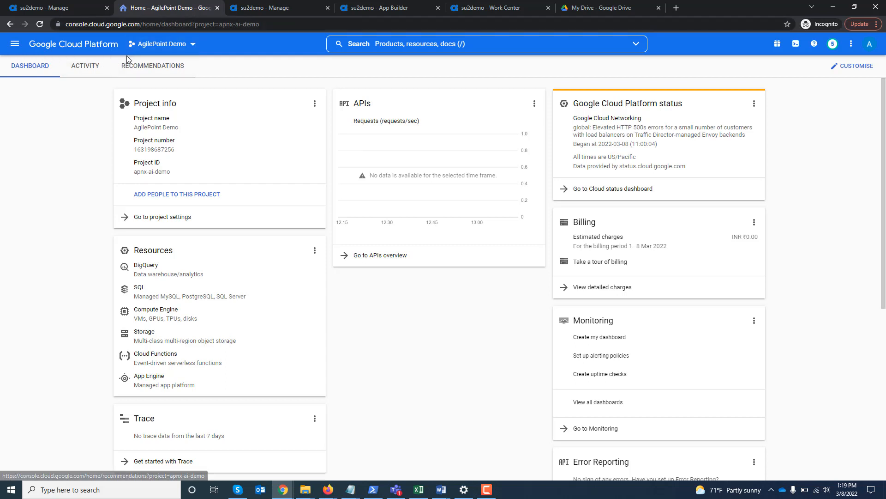
{"action": "left_click", "coordinate": [19, 48]}
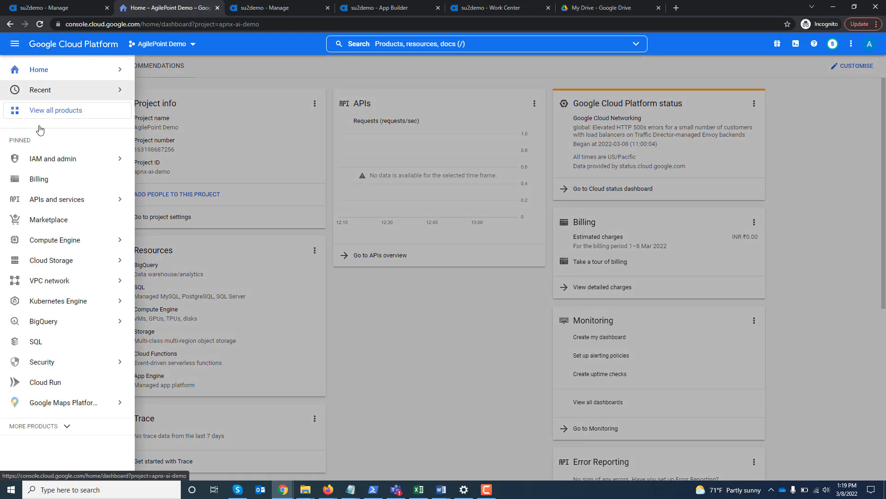
{"action": "mouse_move", "coordinate": [63, 201]}
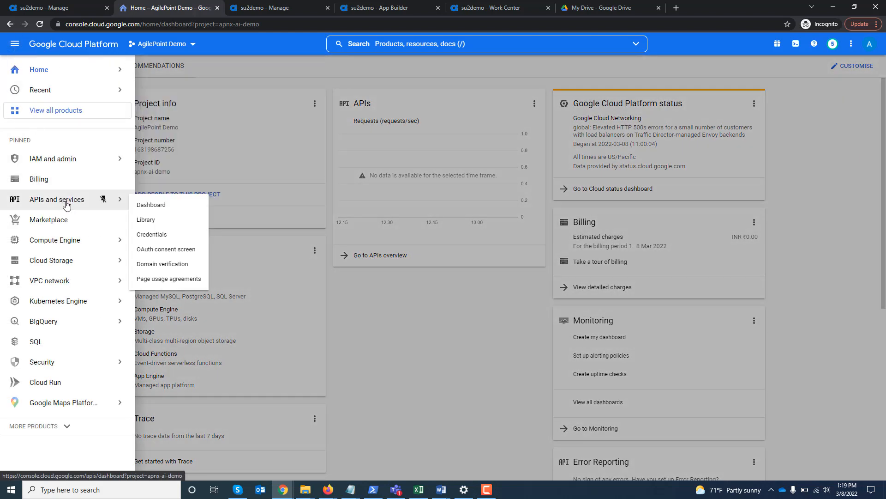
{"action": "left_click", "coordinate": [147, 206]}
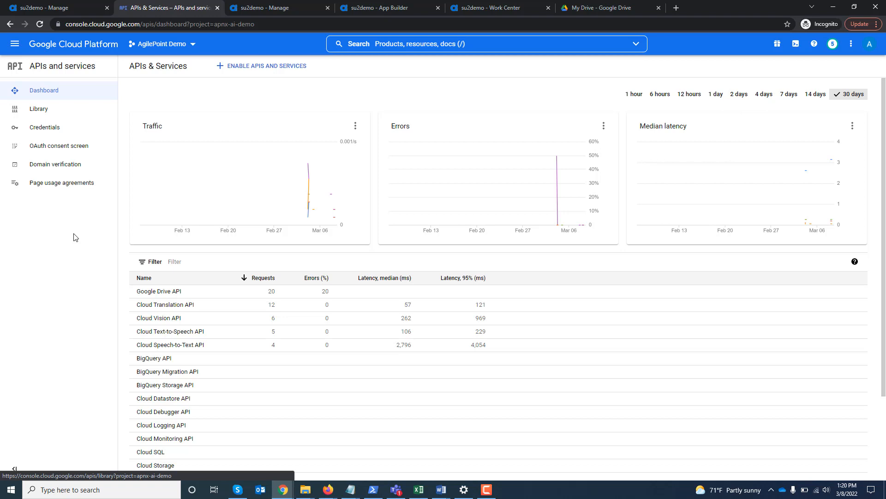
Step: Create a new Google Cloud project named "My Demo Project" with no organisation
{"action": "left_click", "coordinate": [174, 48]}
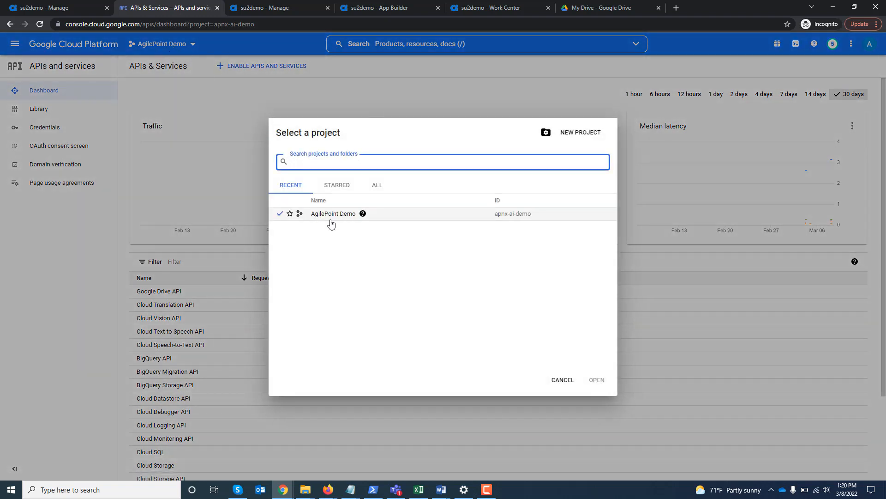
{"action": "left_click", "coordinate": [575, 137]}
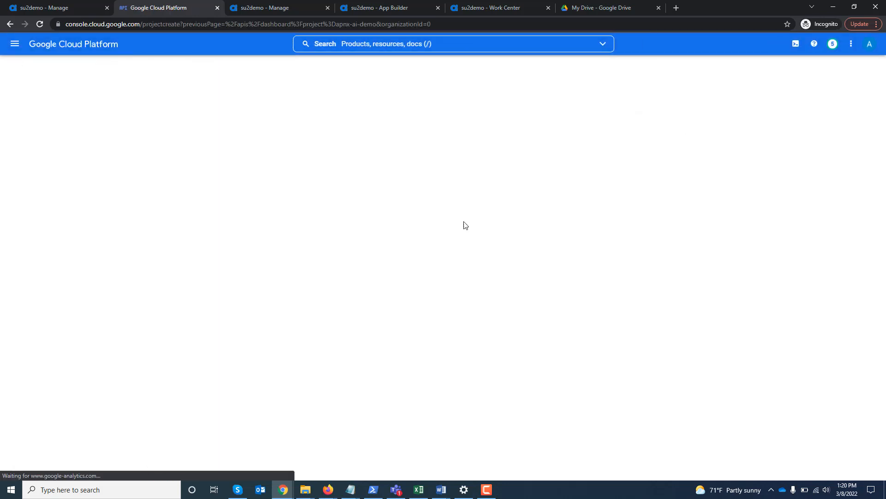
{"action": "type", "text": "My "}
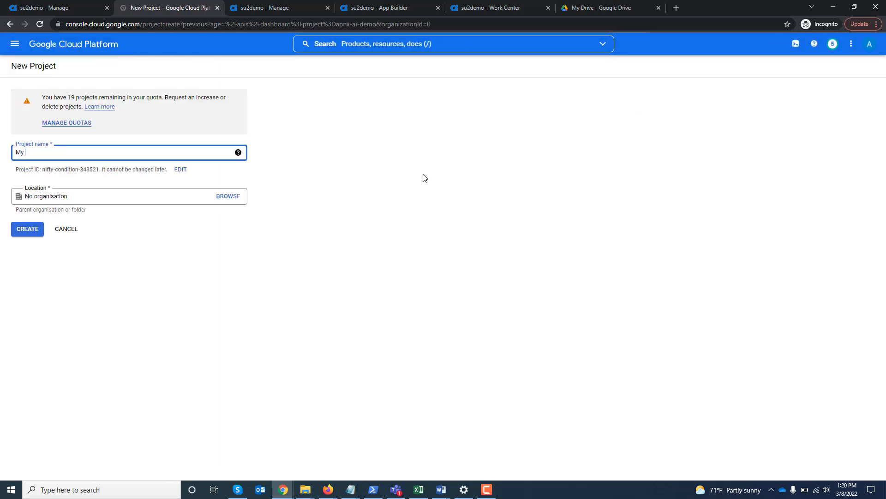
{"action": "type", "text": "Demo Project"}
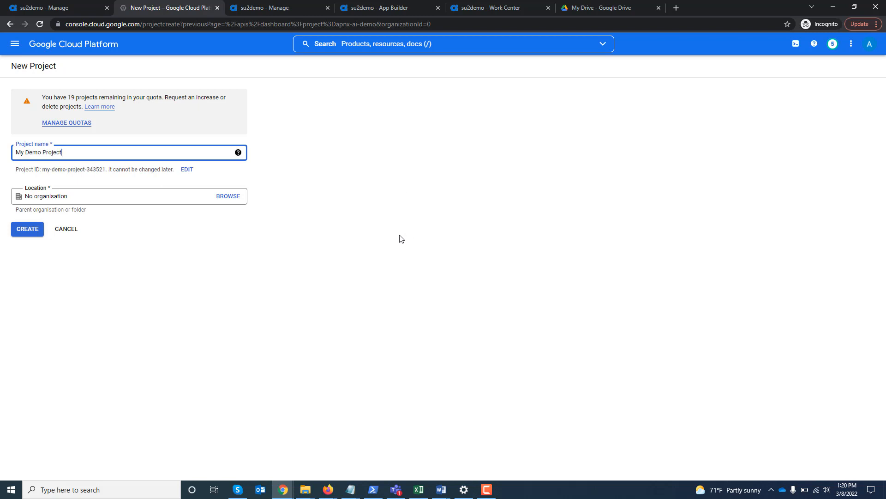
{"action": "key", "text": "Tab"}
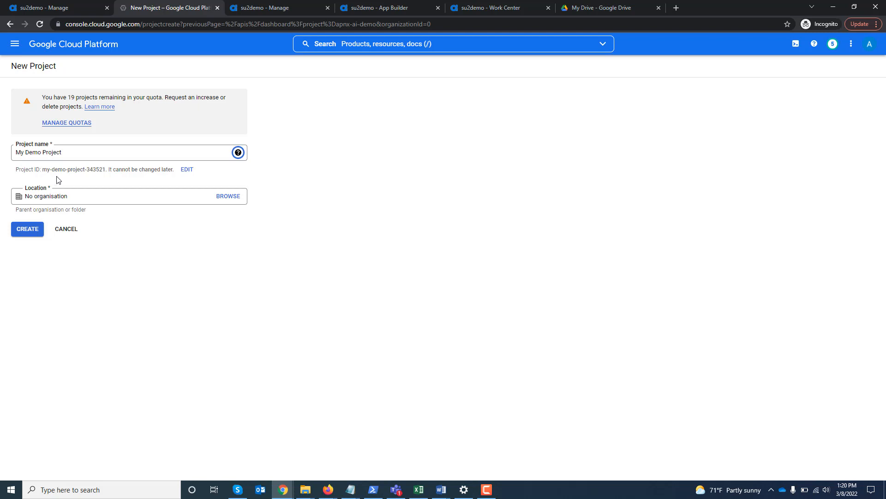
{"action": "left_click", "coordinate": [186, 170]}
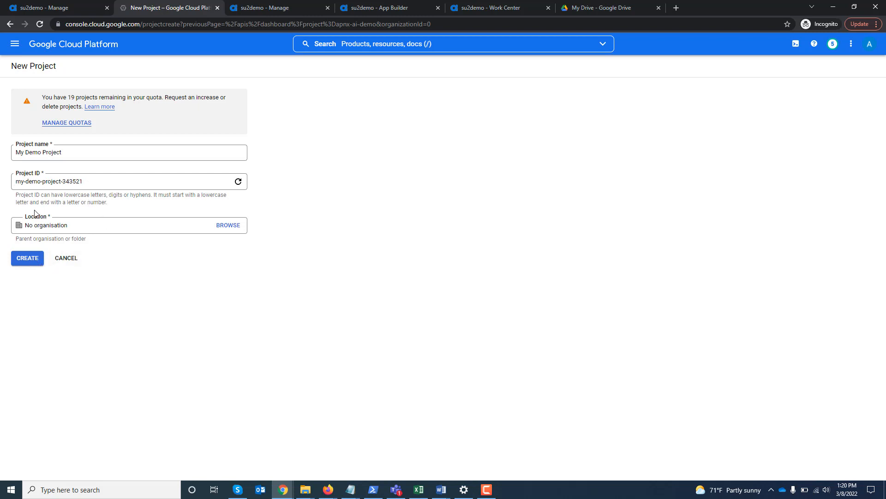
{"action": "left_click", "coordinate": [28, 259]}
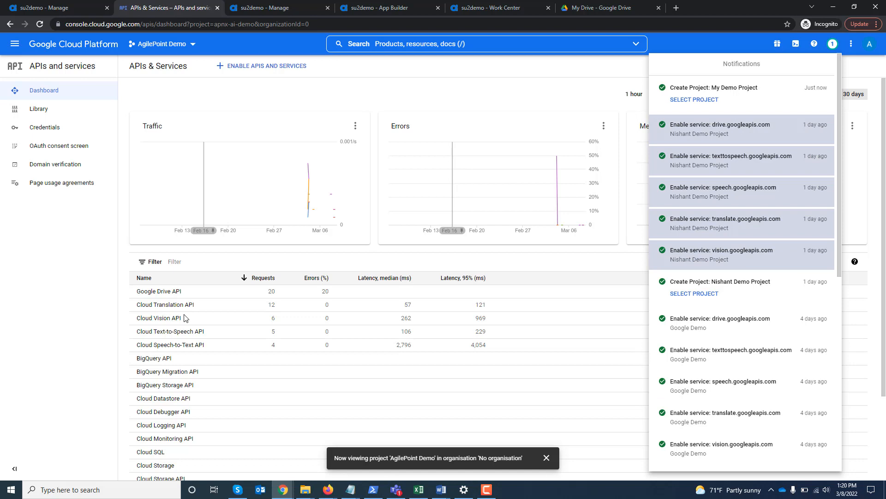
Step: Make My Demo Project the active project and check its entry in the project list
{"action": "left_click", "coordinate": [687, 103]}
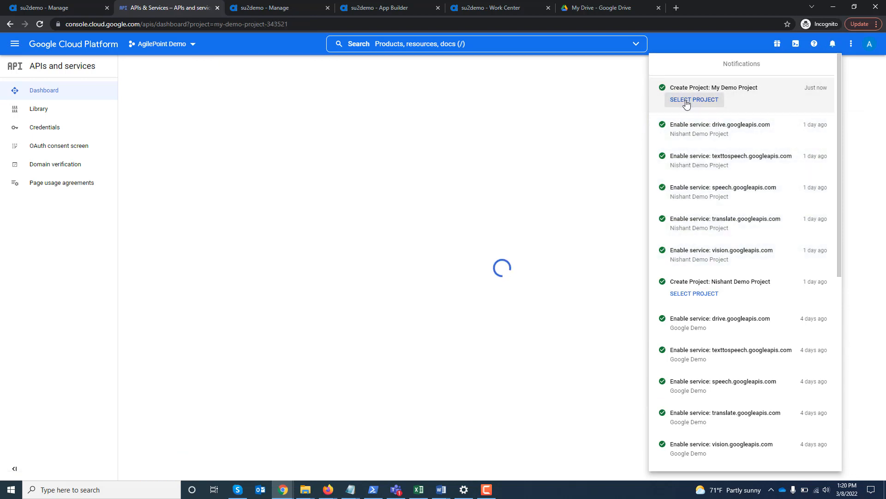
{"action": "left_click", "coordinate": [192, 46]}
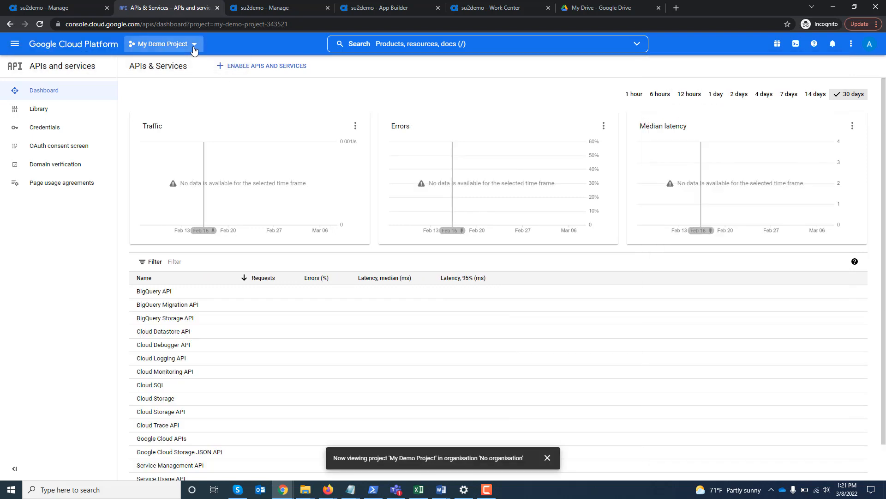
{"action": "left_click", "coordinate": [194, 47]}
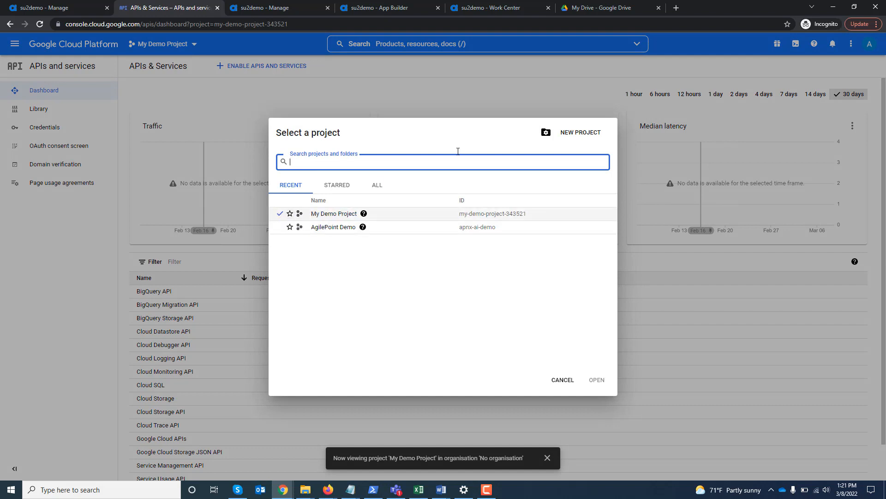
{"action": "left_click", "coordinate": [563, 383]}
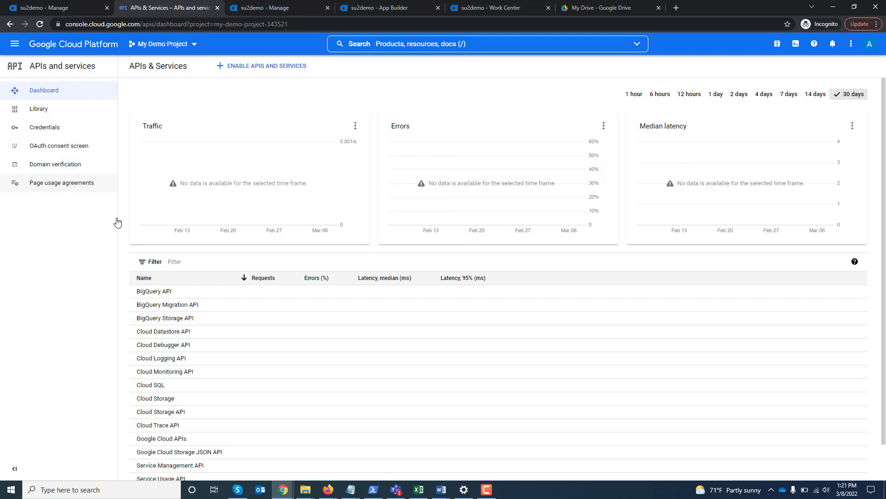
Step: Create an OAuth consent screen for My Demo Project with the External user type
{"action": "left_click", "coordinate": [67, 151]}
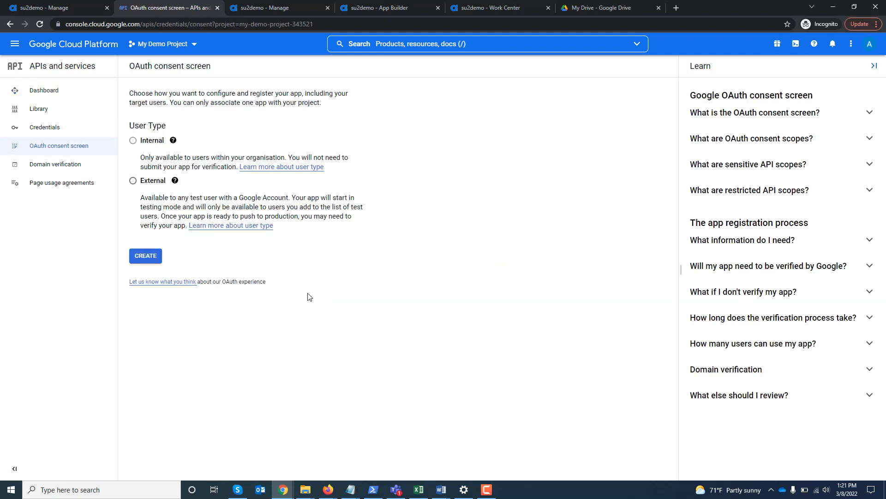
{"action": "left_click", "coordinate": [134, 182]}
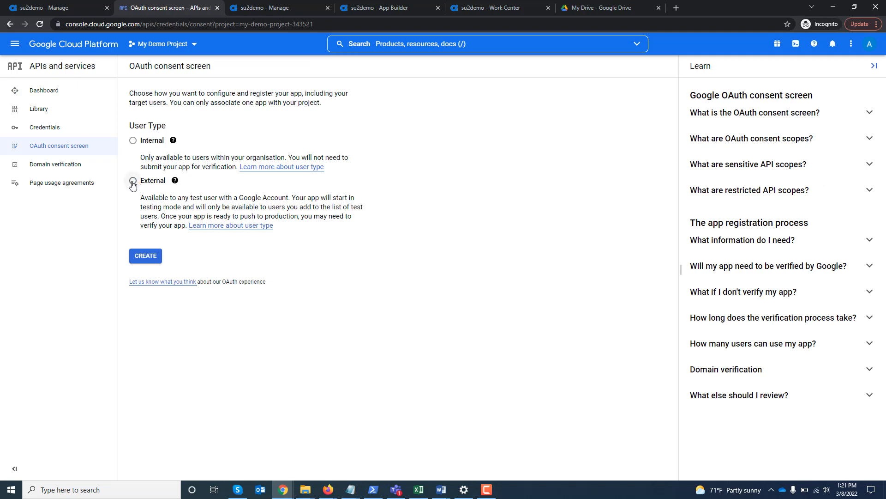
{"action": "left_click", "coordinate": [147, 257]}
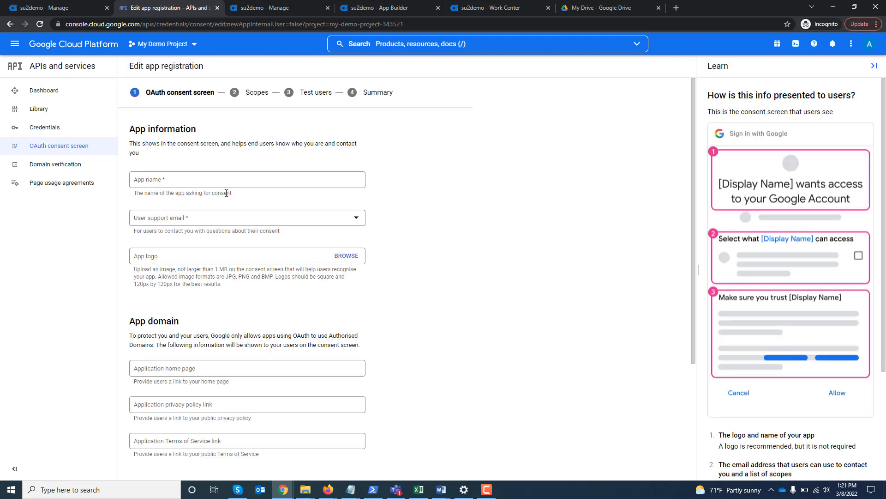
Step: Set the consent screen's app name to "My Demo App" and select the account's email as the user support email
{"action": "left_click", "coordinate": [228, 186]}
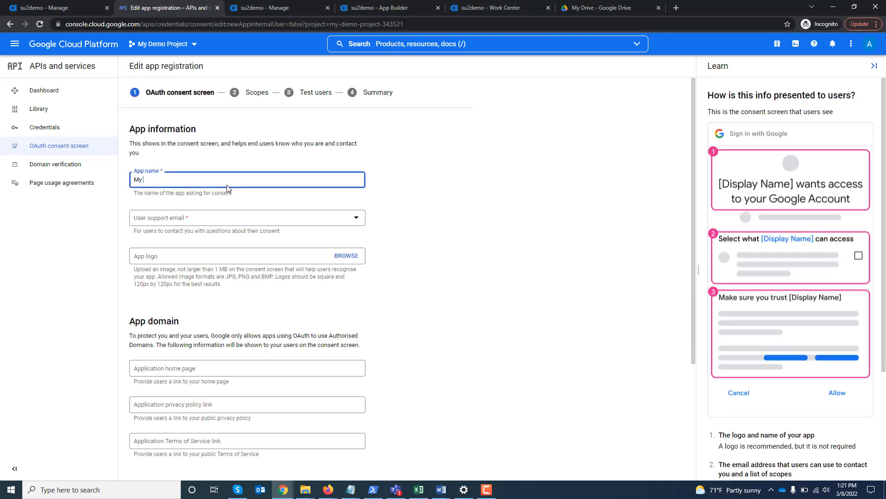
{"action": "type", "text": "My Demo App"}
{"action": "key", "text": "Tab"}
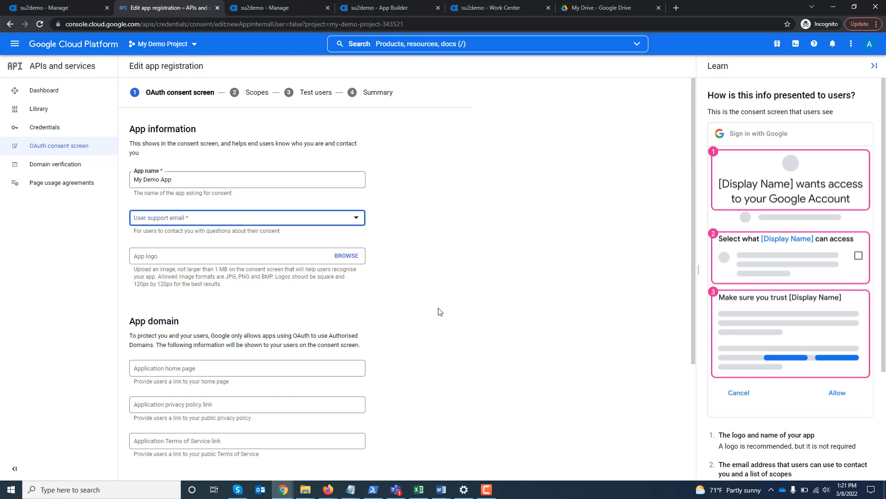
{"action": "key", "text": "Down"}
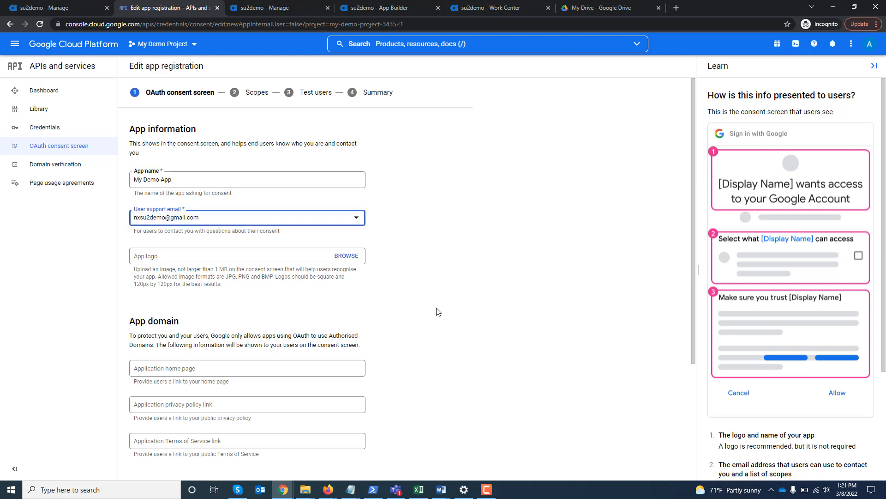
{"action": "left_click_drag", "start_coordinate": [202, 220], "coordinate": [133, 222]}
{"action": "key", "text": "ctrl+c"}
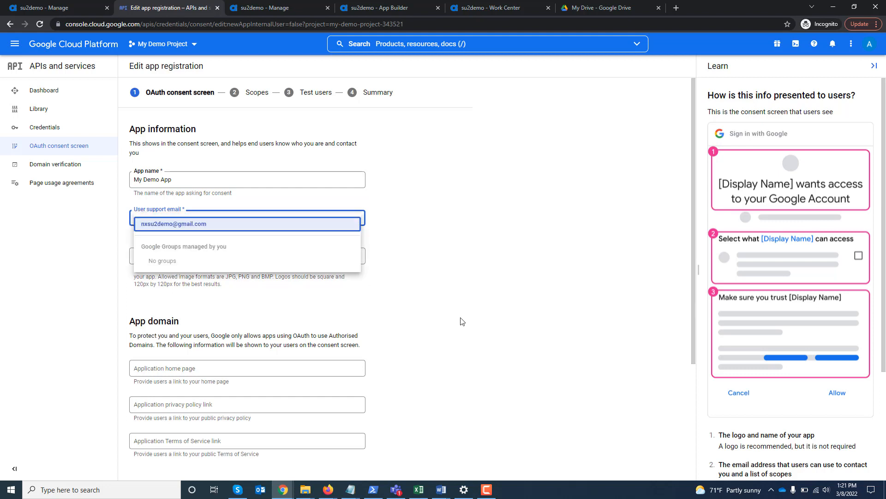
{"action": "left_click", "coordinate": [472, 318]}
{"action": "scroll", "coordinate": [525, 339], "scroll_direction": "down", "scroll_amount": 4}
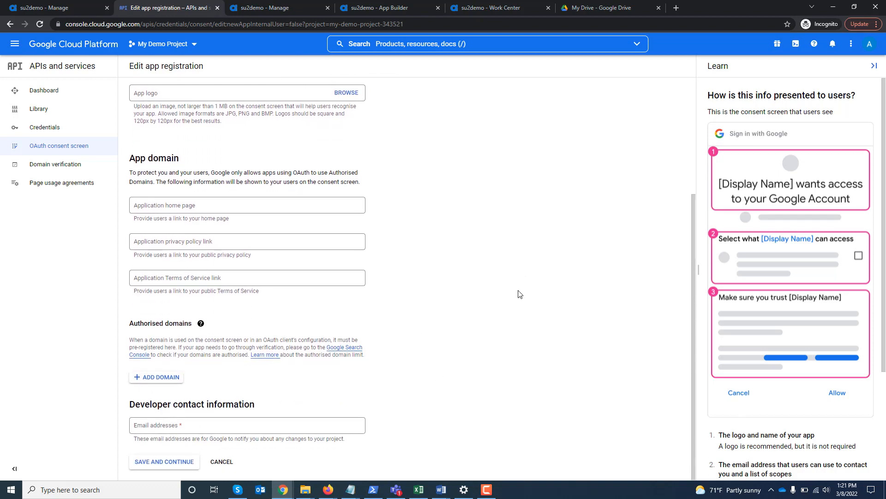
{"action": "scroll", "coordinate": [518, 292], "scroll_direction": "up", "scroll_amount": 3}
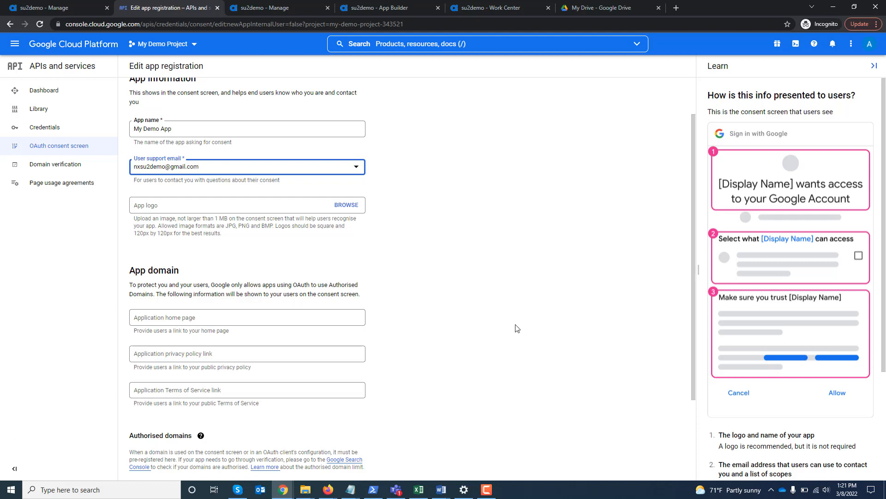
{"action": "scroll", "coordinate": [518, 328], "scroll_direction": "down", "scroll_amount": 3}
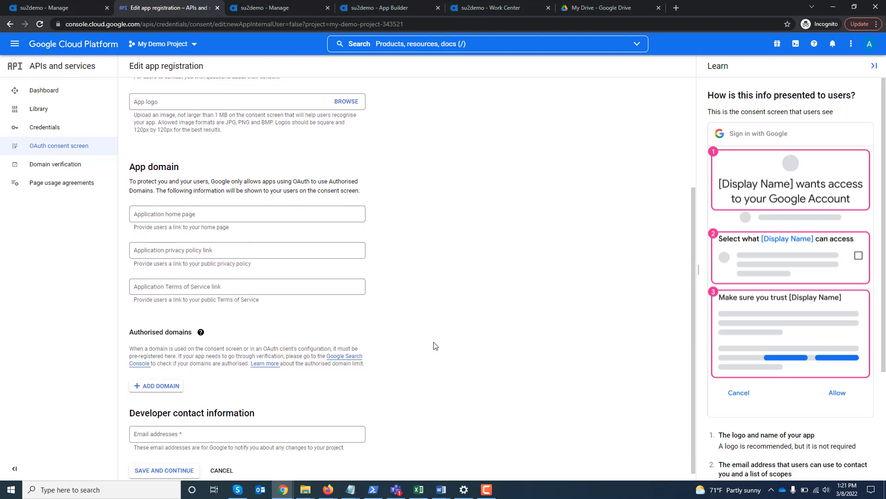
Step: Enter the account's email as the developer contact address and save the OAuth consent screen details
{"action": "scroll", "coordinate": [429, 283], "scroll_direction": "down", "scroll_amount": 1}
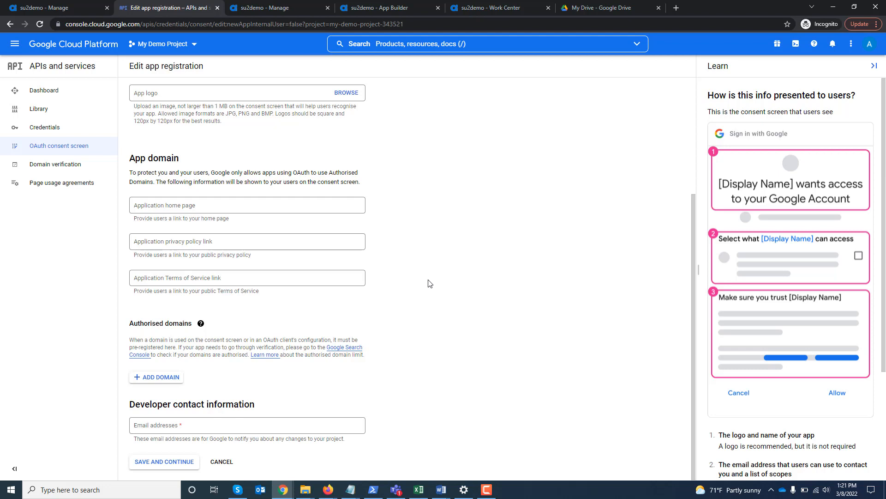
{"action": "left_click", "coordinate": [257, 423]}
{"action": "key", "text": "ctrl+v"}
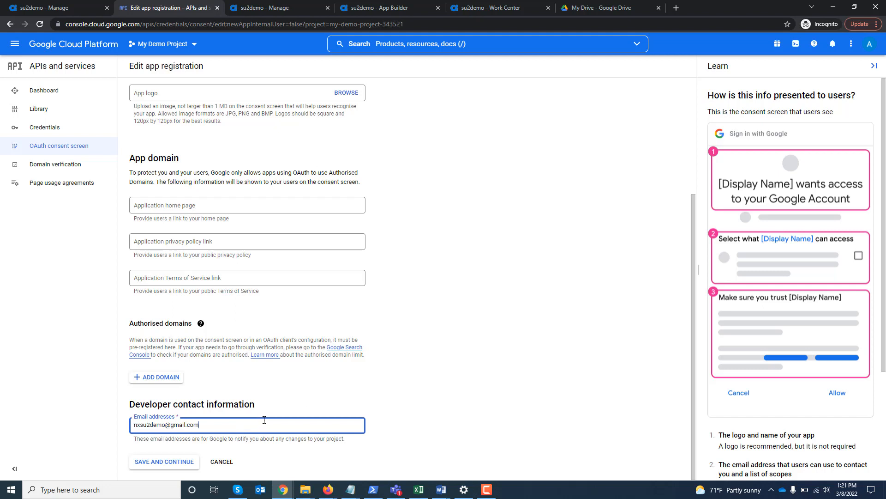
{"action": "left_click", "coordinate": [166, 462]}
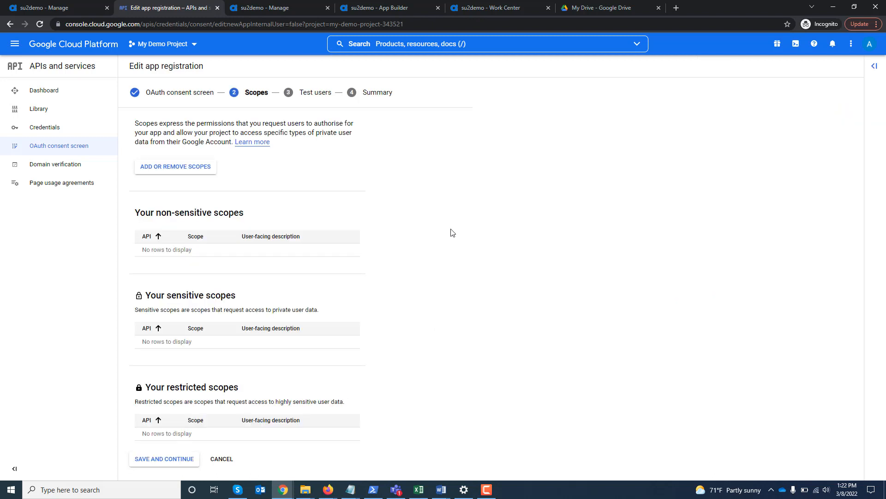
Step: Look over the scopes available for the app and continue past the Scopes stage without adding any
{"action": "left_click", "coordinate": [157, 172]}
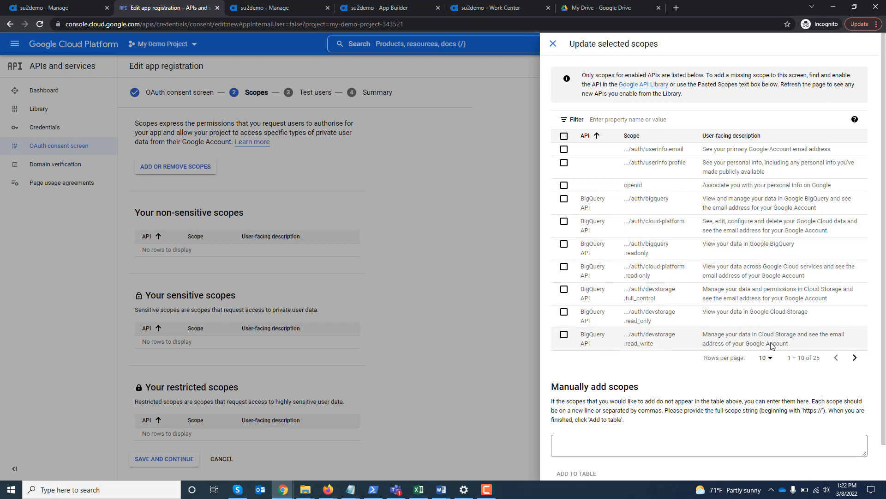
{"action": "left_click", "coordinate": [552, 44]}
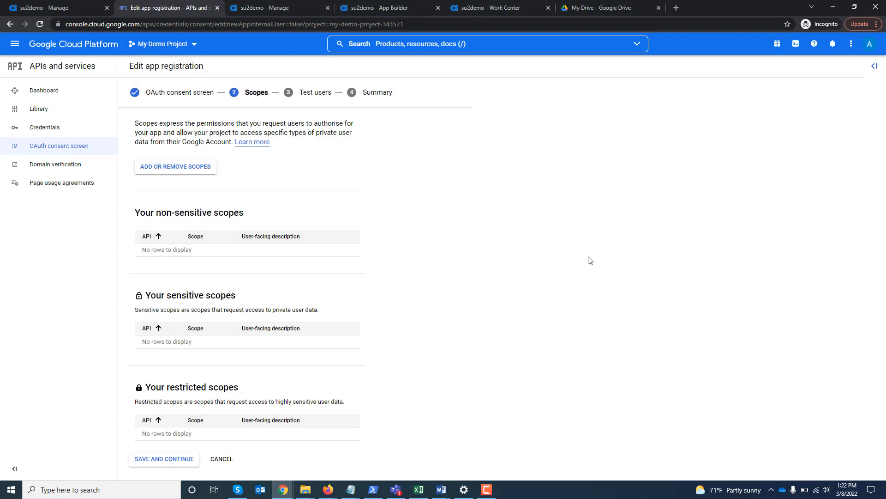
{"action": "left_click", "coordinate": [163, 460]}
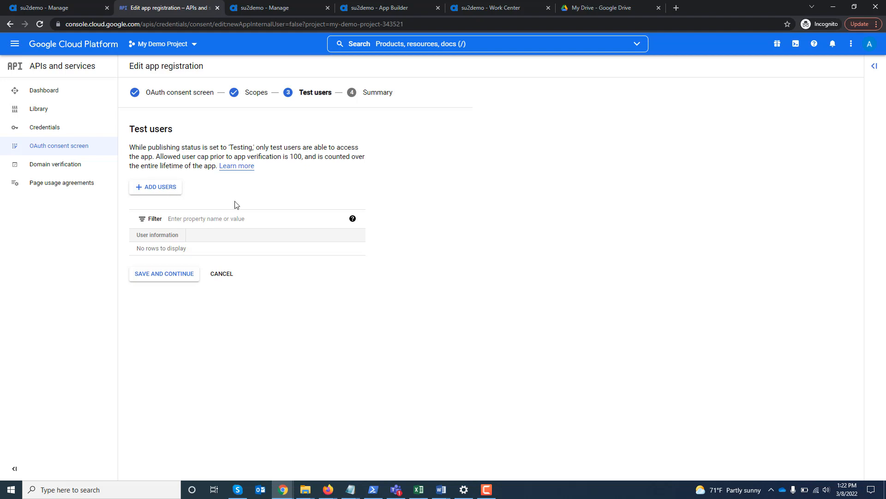
Step: Add the account's email as a test user, save the test users and review the app registration summary
{"action": "left_click", "coordinate": [156, 193]}
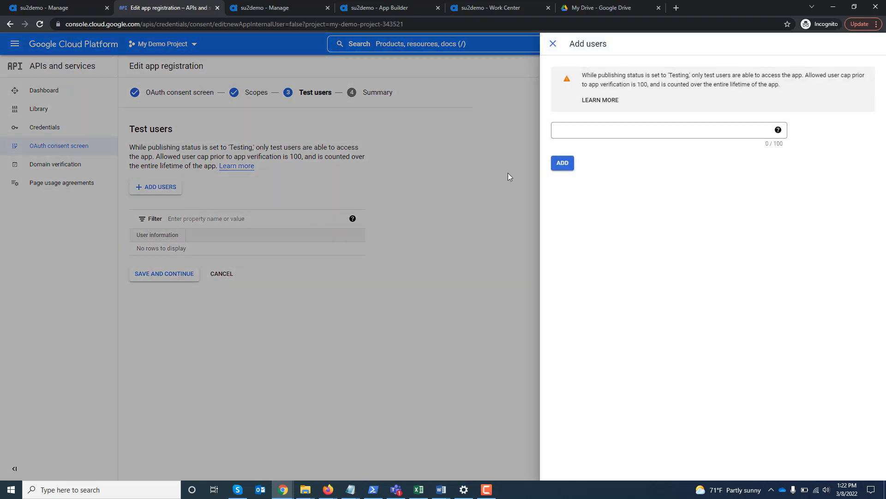
{"action": "left_click", "coordinate": [572, 132]}
{"action": "key", "text": "ctrl+v"}
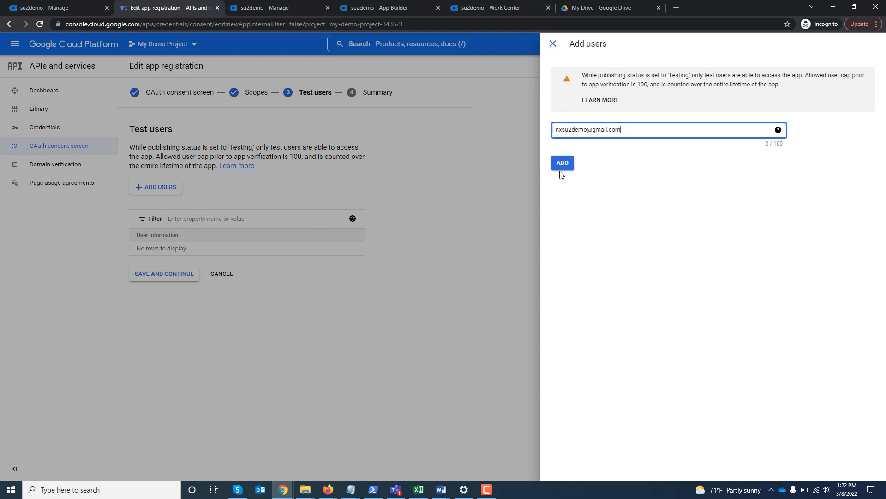
{"action": "left_click", "coordinate": [561, 169]}
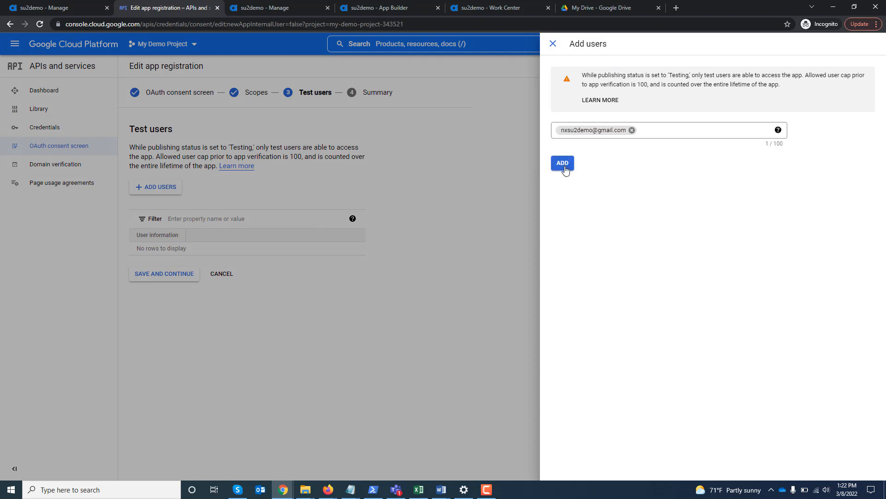
{"action": "left_click", "coordinate": [563, 163]}
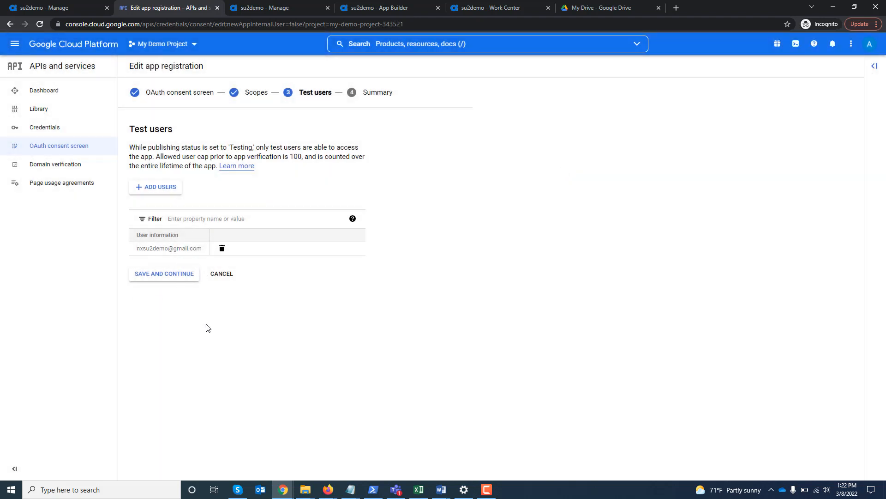
{"action": "left_click", "coordinate": [160, 274]}
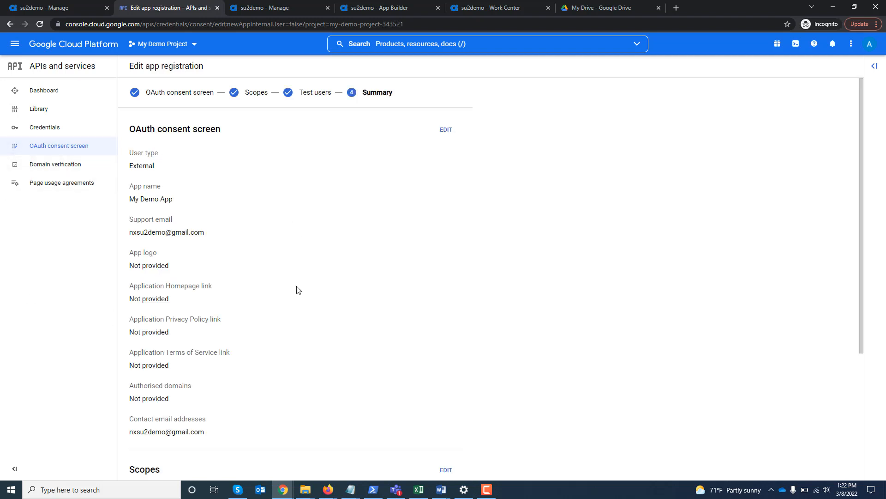
{"action": "scroll", "coordinate": [298, 290], "scroll_direction": "down", "scroll_amount": 3}
{"action": "scroll", "coordinate": [298, 290], "scroll_direction": "up", "scroll_amount": 3}
{"action": "scroll", "coordinate": [298, 289], "scroll_direction": "down", "scroll_amount": 4}
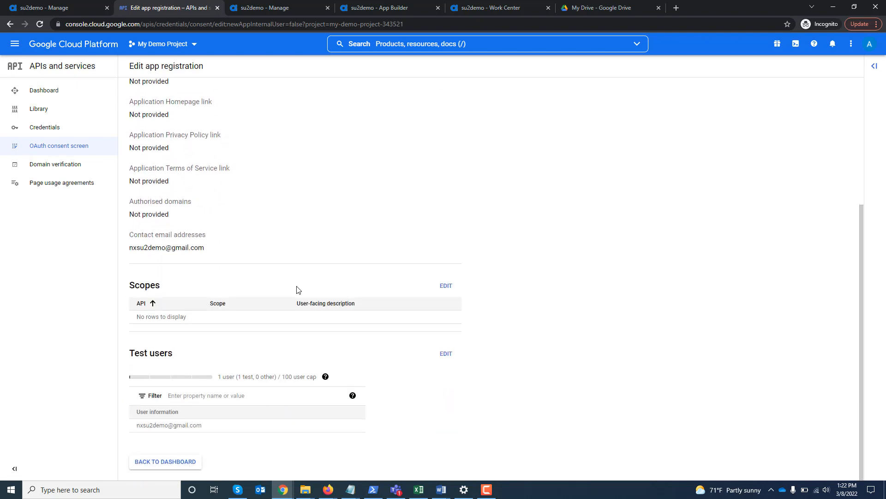
{"action": "scroll", "coordinate": [297, 290], "scroll_direction": "up", "scroll_amount": 4}
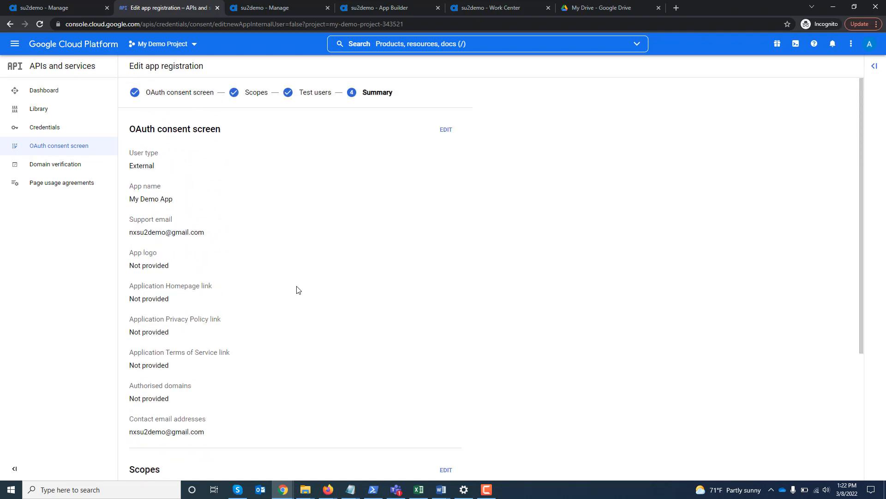
Step: Search the API Library for "Cloud Vision", copied from the Notepad notes, and open the Cloud Vision API page
{"action": "left_click", "coordinate": [38, 111]}
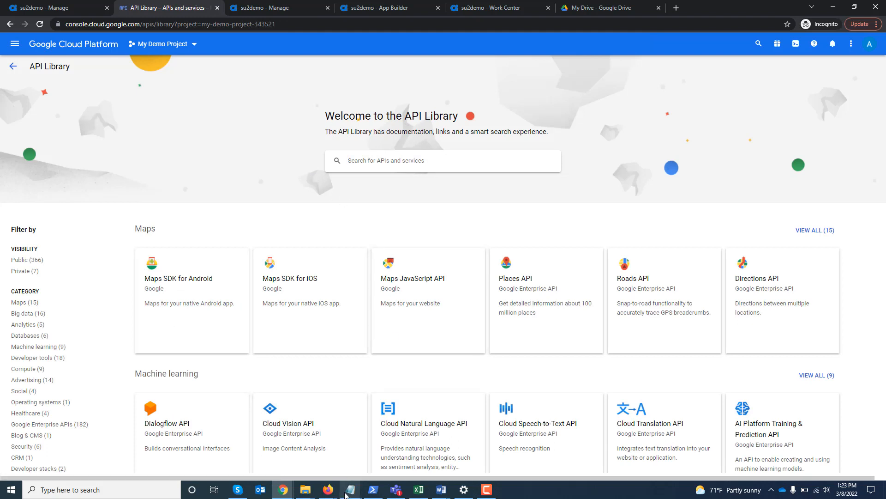
{"action": "mouse_move", "coordinate": [347, 492]}
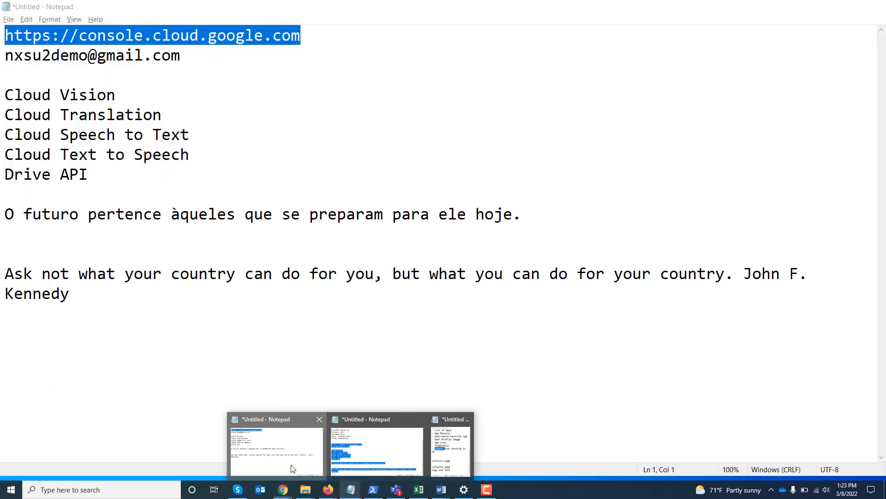
{"action": "left_click", "coordinate": [293, 468]}
{"action": "left_click_drag", "start_coordinate": [3, 76], "coordinate": [92, 74]}
{"action": "key", "text": "ctrl+c"}
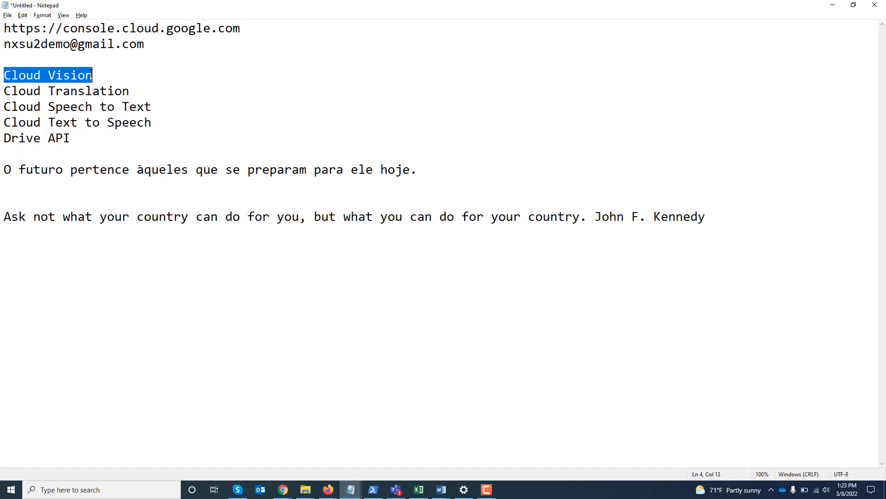
{"action": "key", "text": "alt+Tab"}
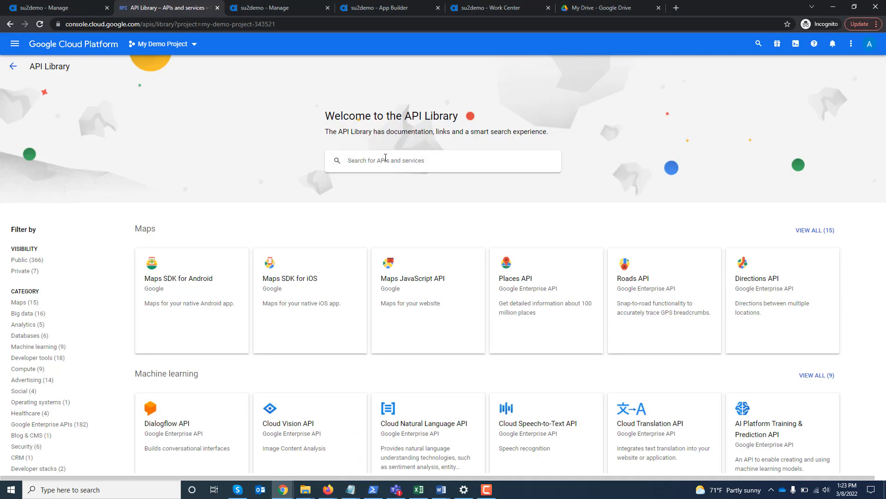
{"action": "key", "text": "ctrl+v"}
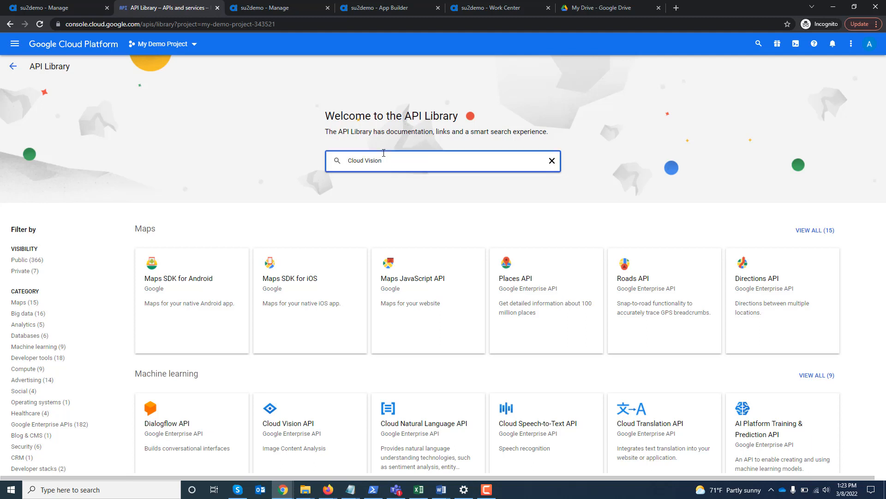
{"action": "key", "text": "Return"}
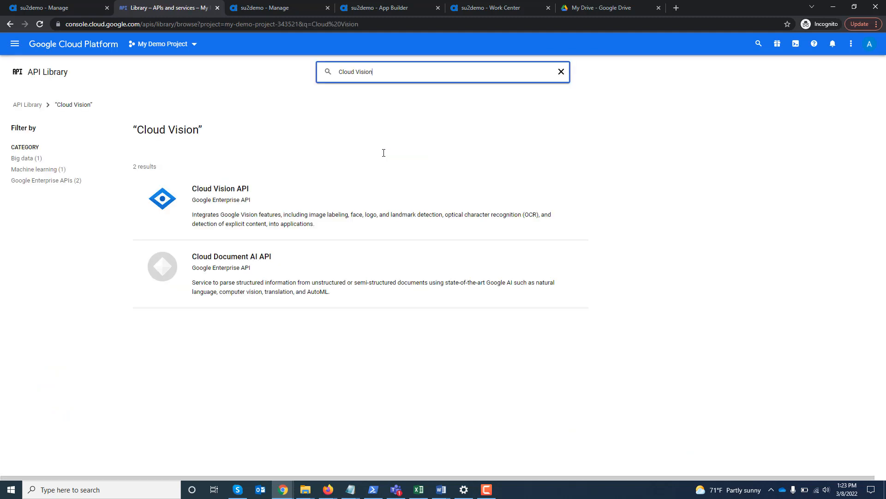
{"action": "left_click", "coordinate": [263, 197]}
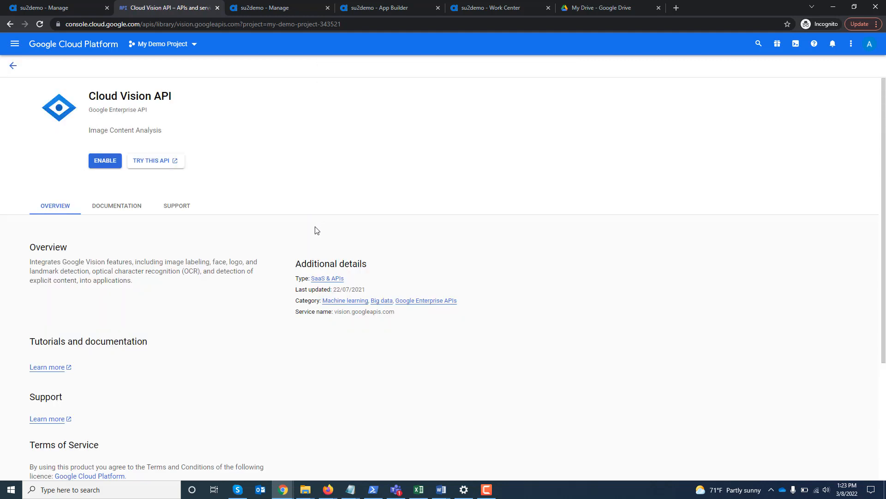
Step: Enable the Cloud Vision API for My Demo Project and return to the API Library
{"action": "left_click", "coordinate": [107, 165]}
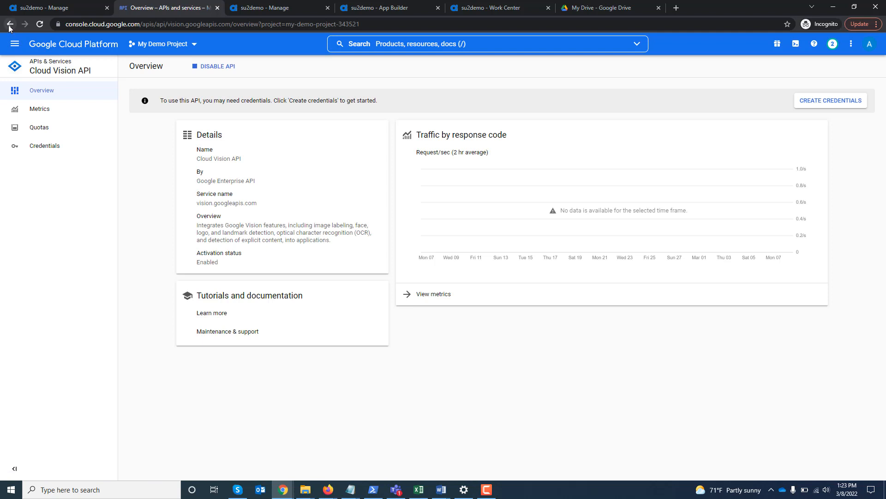
{"action": "left_click", "coordinate": [14, 62]}
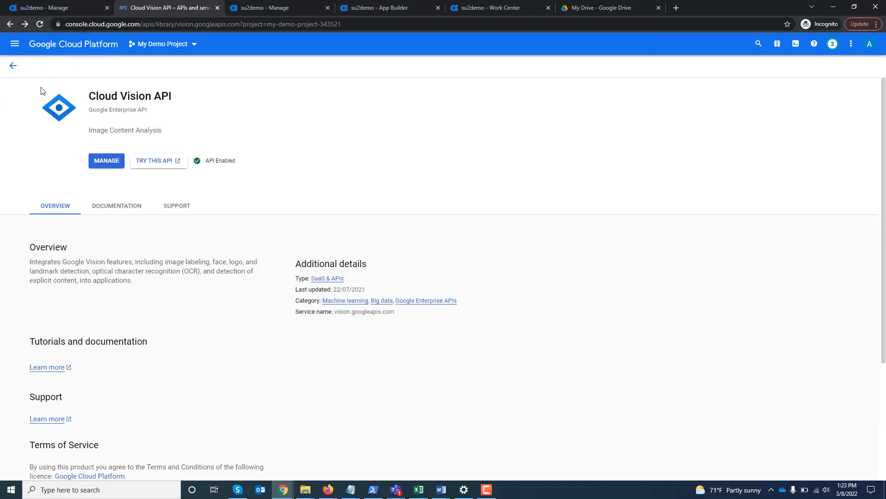
{"action": "left_click", "coordinate": [13, 67]}
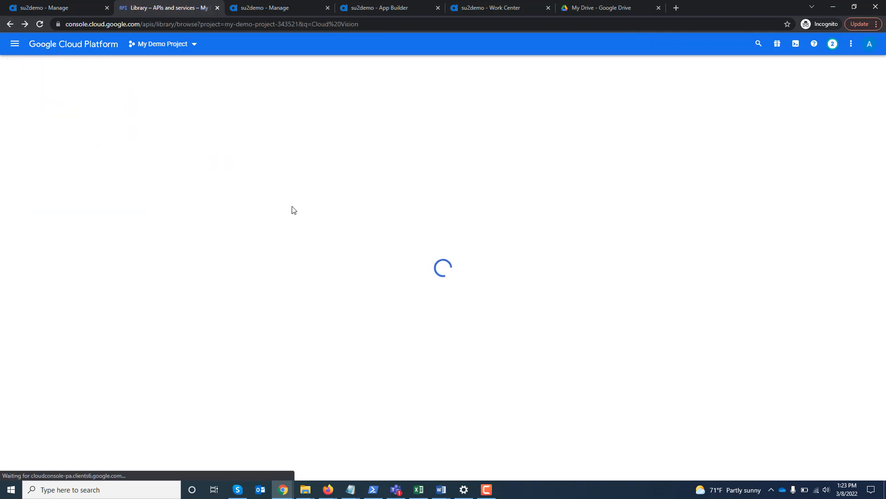
Step: Search the API Library for "Cloud Translation", copied from the Notepad notes, and open the Cloud Translation API page
{"action": "key", "text": "alt+Tab"}
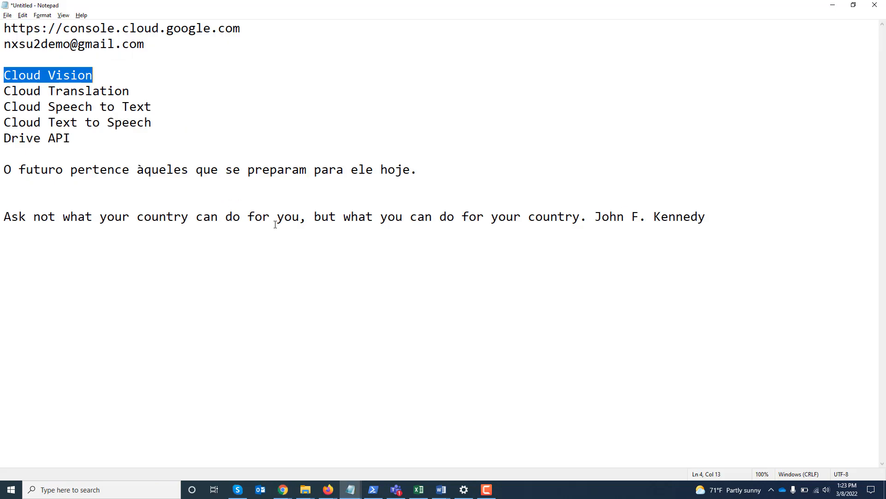
{"action": "left_click_drag", "start_coordinate": [3, 94], "coordinate": [132, 89]}
{"action": "key", "text": "ctrl+c"}
{"action": "key", "text": "alt+Tab"}
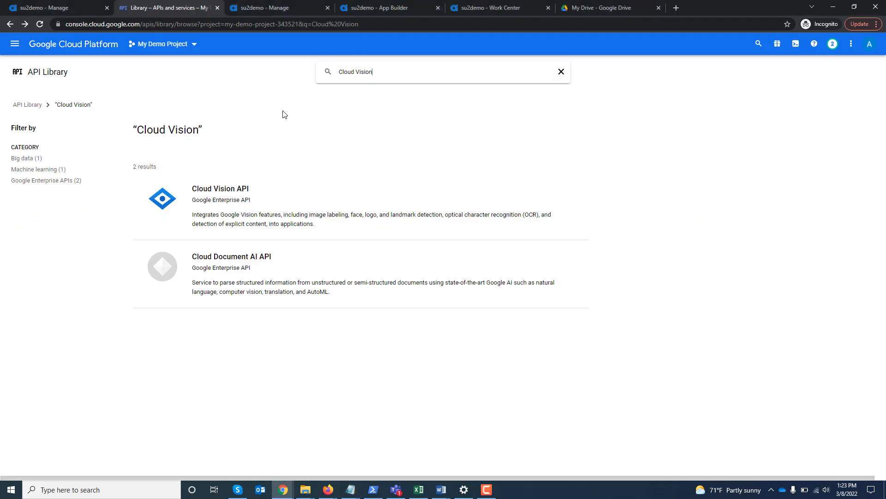
{"action": "left_click_drag", "start_coordinate": [397, 68], "coordinate": [297, 71]}
{"action": "key", "text": "ctrl+v"}
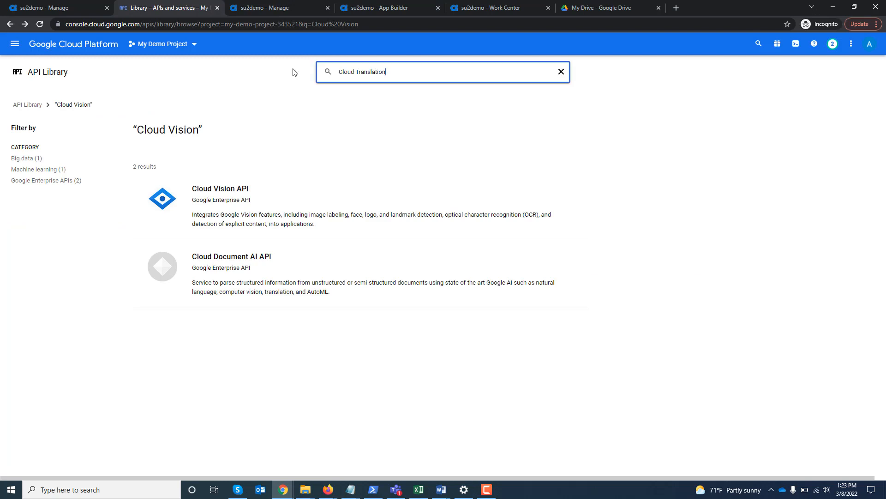
{"action": "key", "text": "Return"}
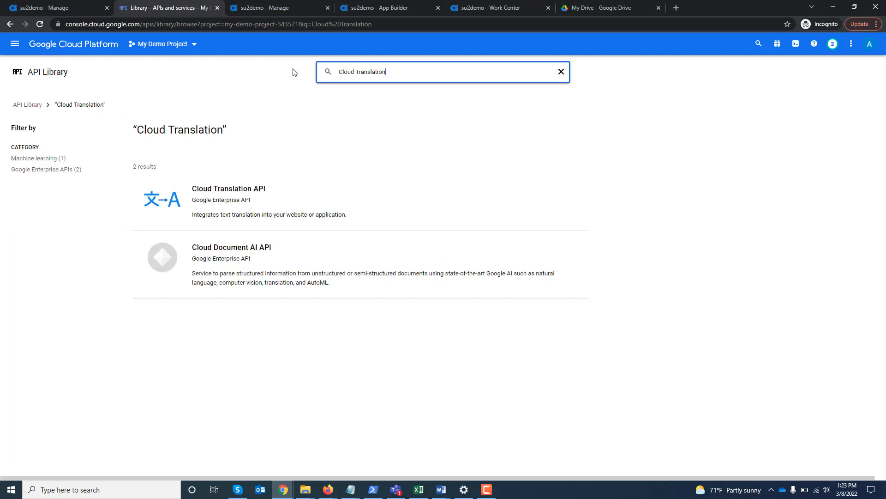
{"action": "left_click", "coordinate": [268, 198]}
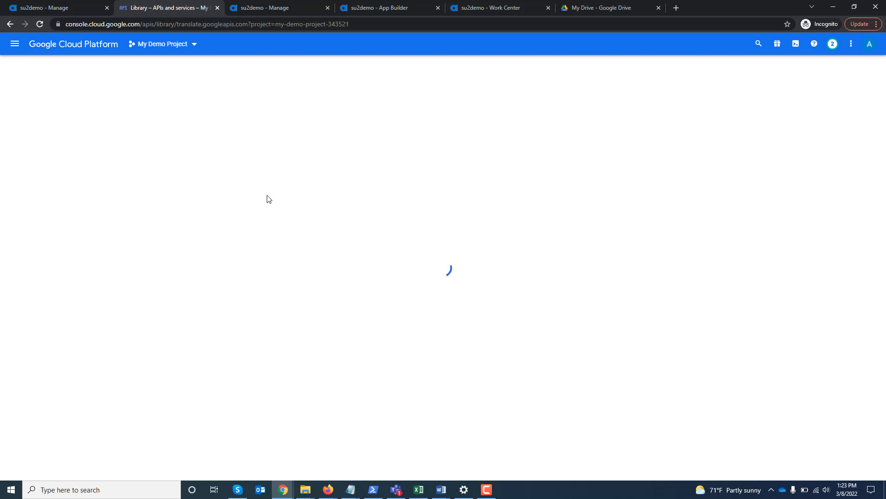
Step: Enable the Cloud Translation API for the project and go back to the API Library results
{"action": "left_click", "coordinate": [111, 171]}
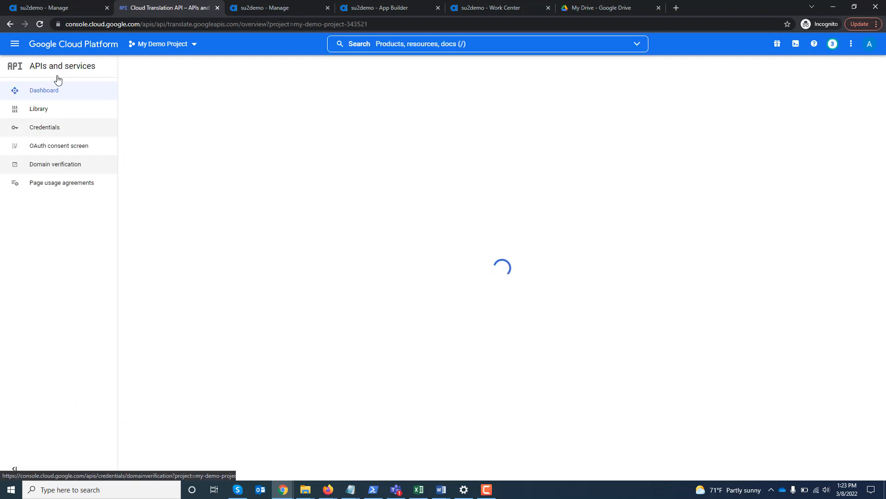
{"action": "left_click", "coordinate": [10, 23]}
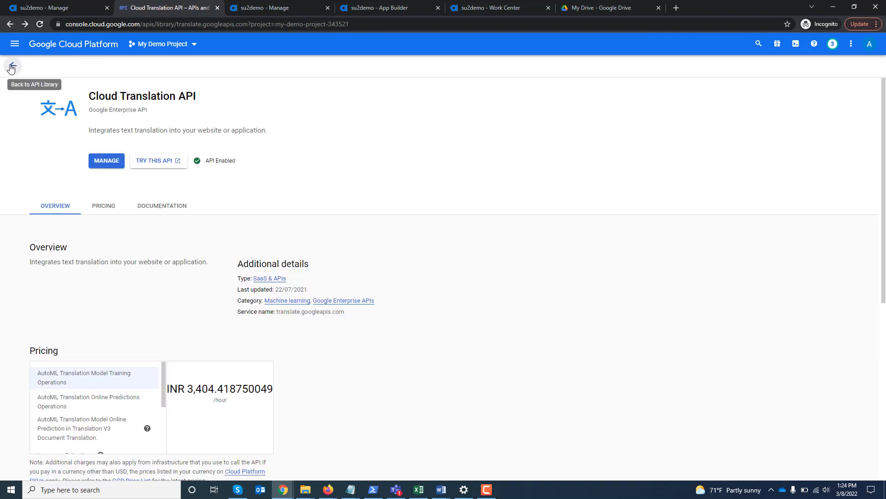
{"action": "left_click", "coordinate": [11, 68]}
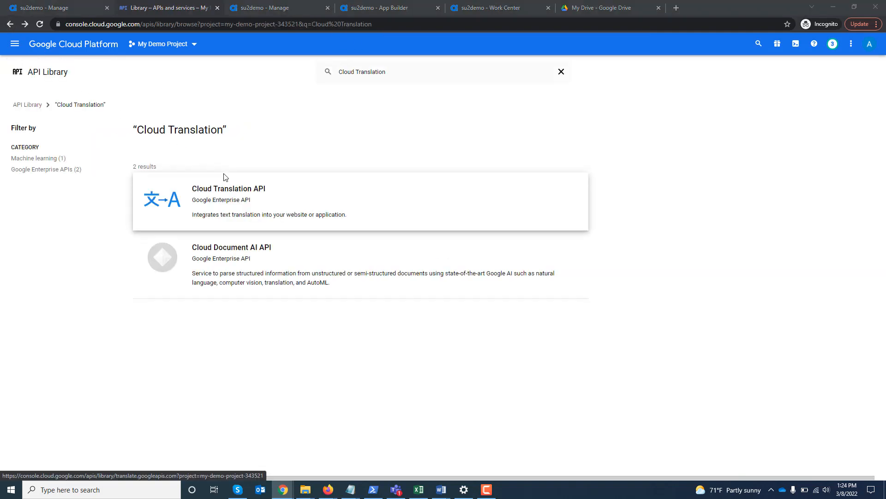
Step: Search the API Library for "Cloud Speech to Text", copied from the Notepad notes, and open the Cloud Speech-to-Text API page
{"action": "key", "text": "alt+Tab"}
{"action": "left_click_drag", "start_coordinate": [4, 107], "coordinate": [163, 103]}
{"action": "key", "text": "ctrl+c"}
{"action": "key", "text": "alt+Tab"}
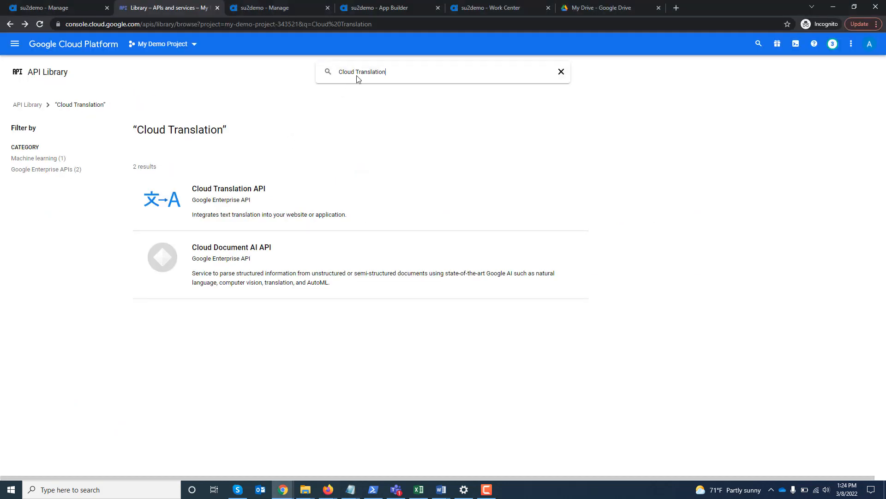
{"action": "left_click_drag", "start_coordinate": [397, 72], "coordinate": [314, 74]}
{"action": "key", "text": "ctrl+v"}
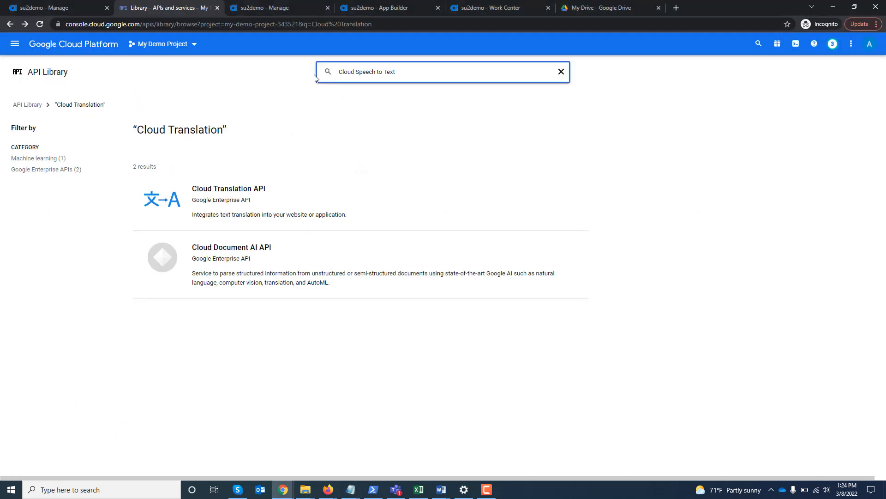
{"action": "key", "text": "Return"}
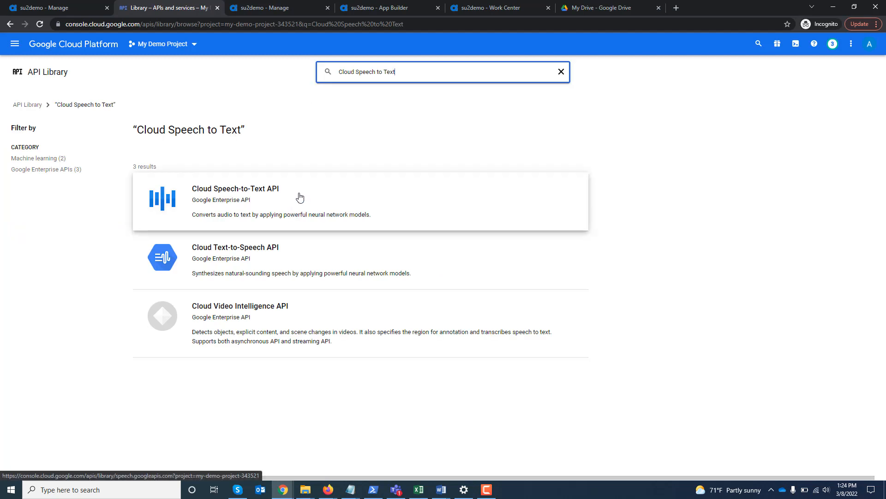
{"action": "left_click", "coordinate": [322, 202]}
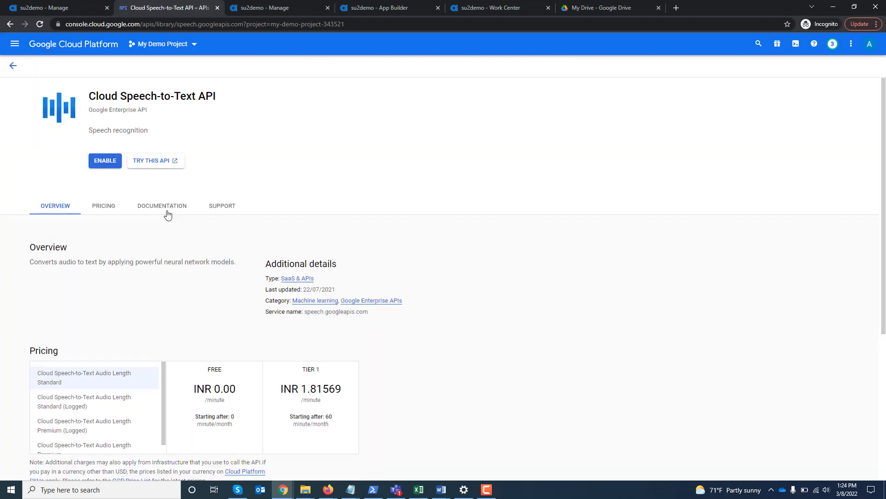
Step: Enable the Cloud Speech-to-Text API for My Demo Project and return to the API Library results
{"action": "left_click", "coordinate": [112, 165]}
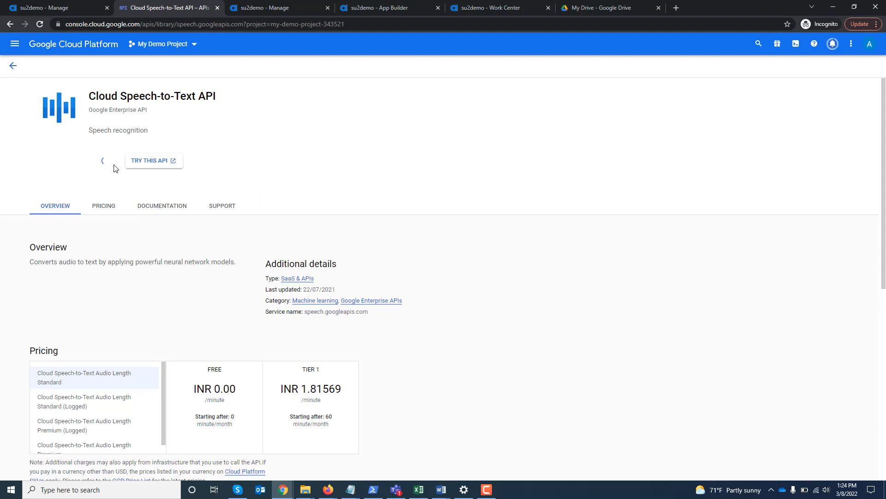
{"action": "left_click", "coordinate": [8, 24]}
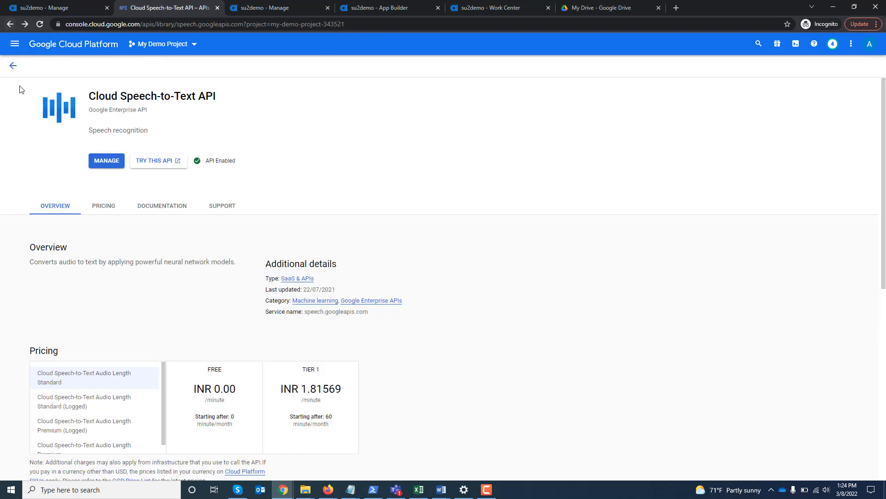
{"action": "left_click", "coordinate": [12, 69]}
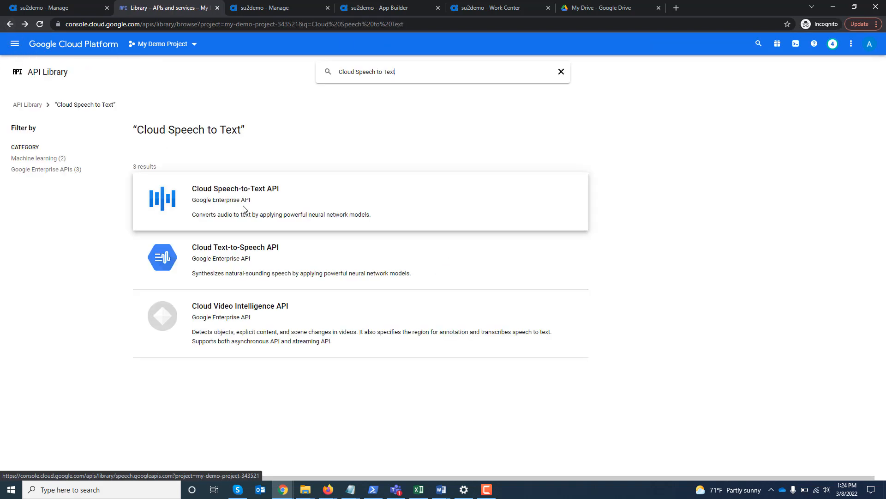
Step: Open the Cloud Text-to-Speech API from the results, enable it for the project and return to the API Library
{"action": "left_click", "coordinate": [298, 258]}
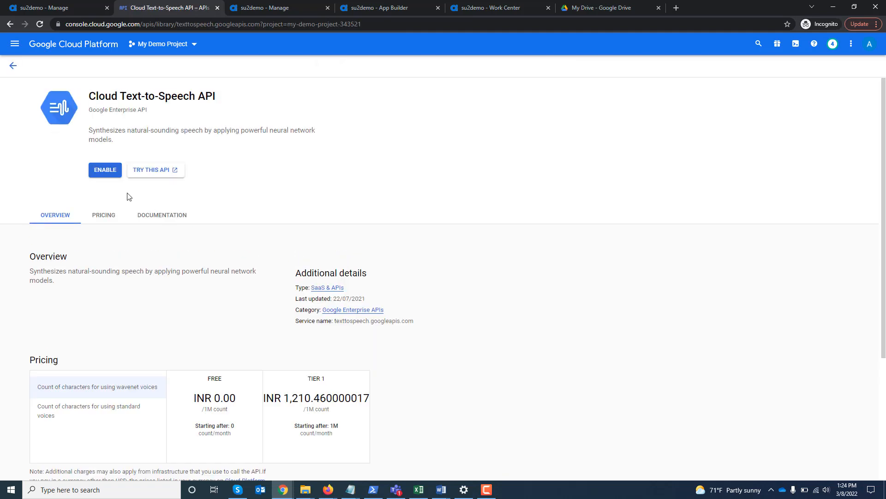
{"action": "left_click", "coordinate": [111, 175]}
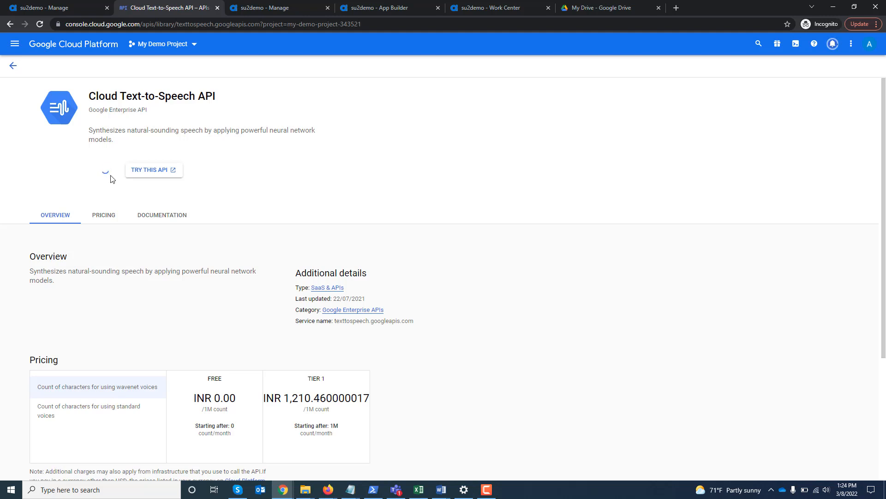
{"action": "left_click", "coordinate": [10, 23]}
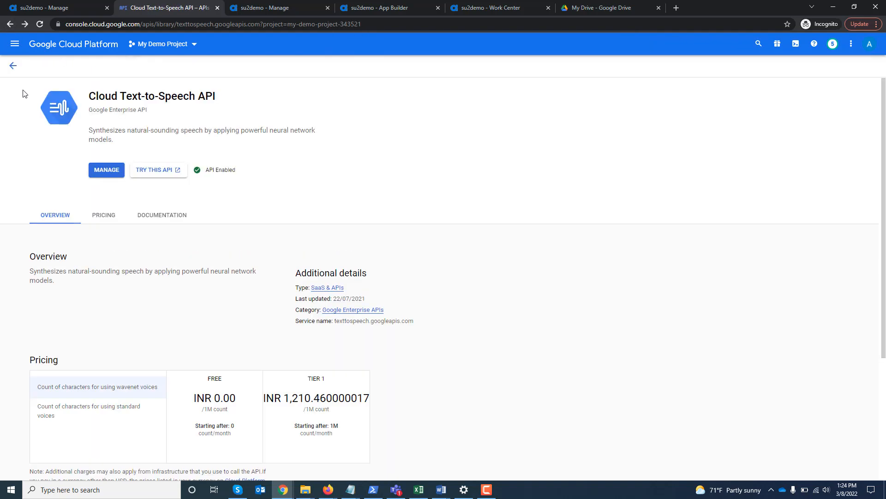
{"action": "left_click", "coordinate": [11, 69]}
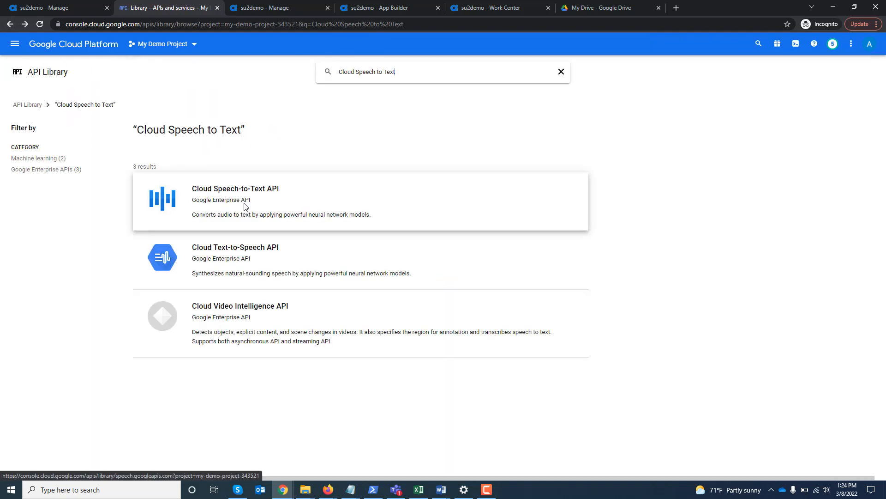
Step: Search the API Library for "Drive API", copied from the Notepad notes
{"action": "key", "text": "alt+Tab"}
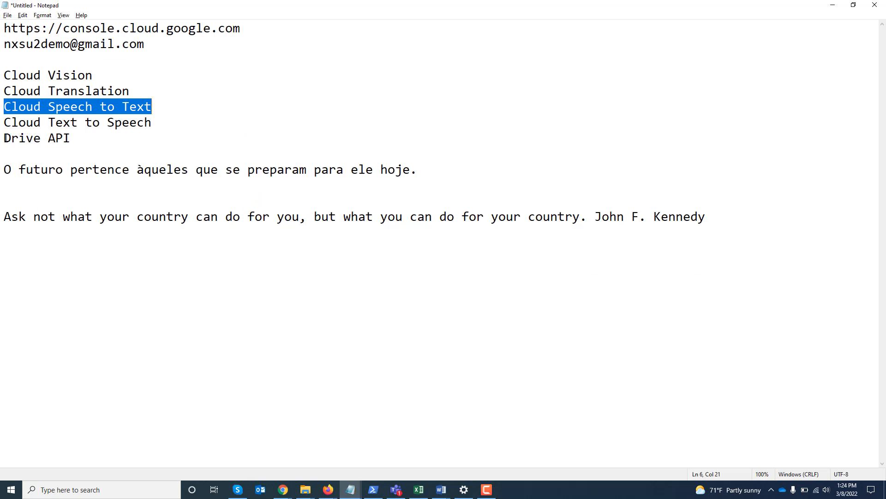
{"action": "left_click_drag", "start_coordinate": [2, 138], "coordinate": [70, 138]}
{"action": "key", "text": "ctrl+c"}
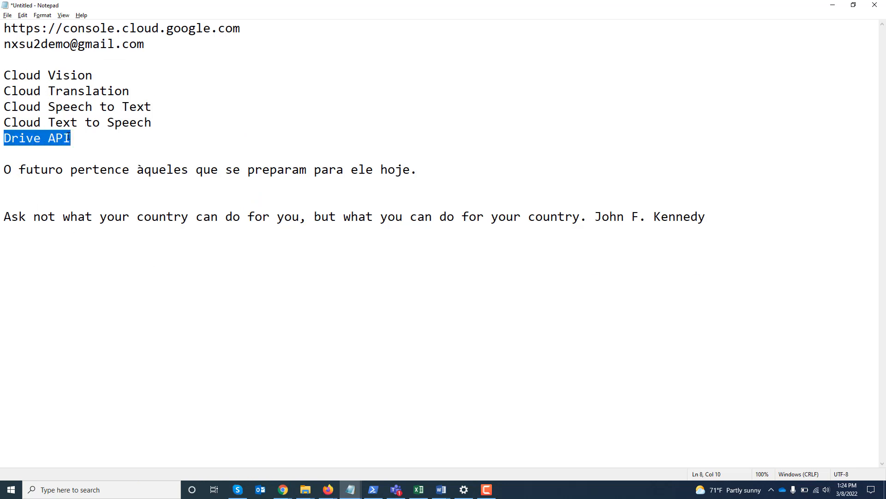
{"action": "key", "text": "alt+Tab"}
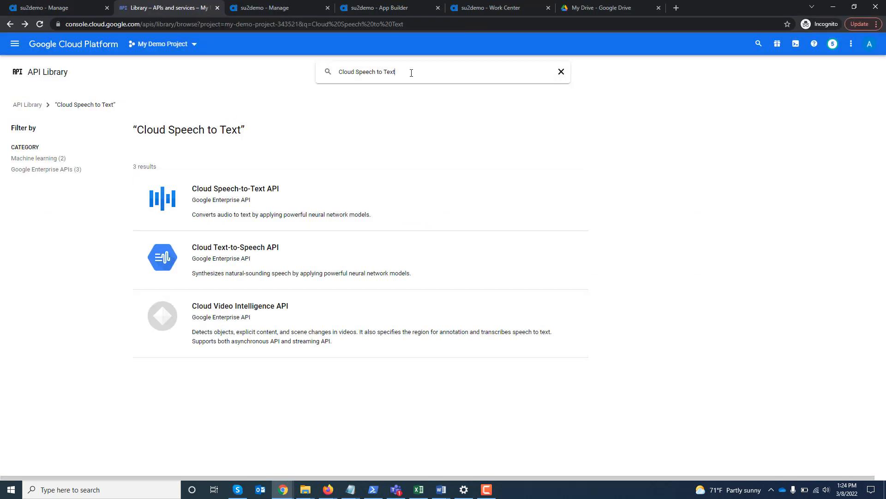
{"action": "left_click_drag", "start_coordinate": [411, 73], "coordinate": [334, 73]}
{"action": "key", "text": "ctrl+v"}
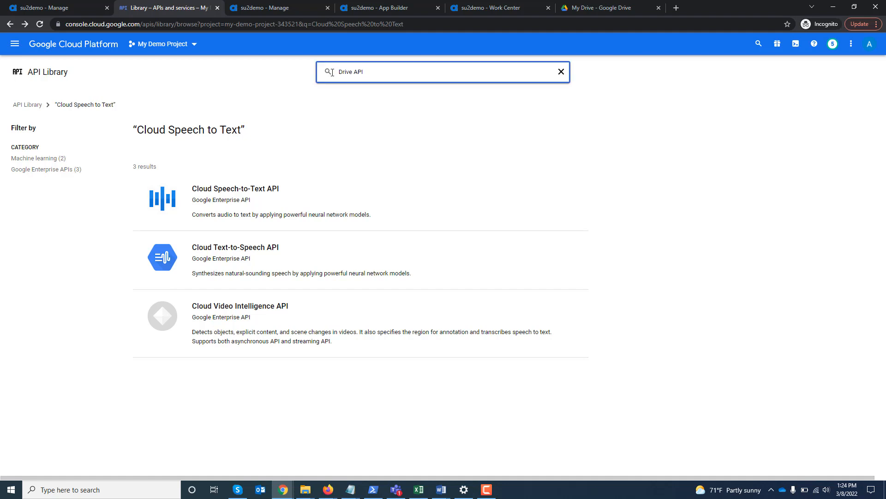
{"action": "key", "text": "Return"}
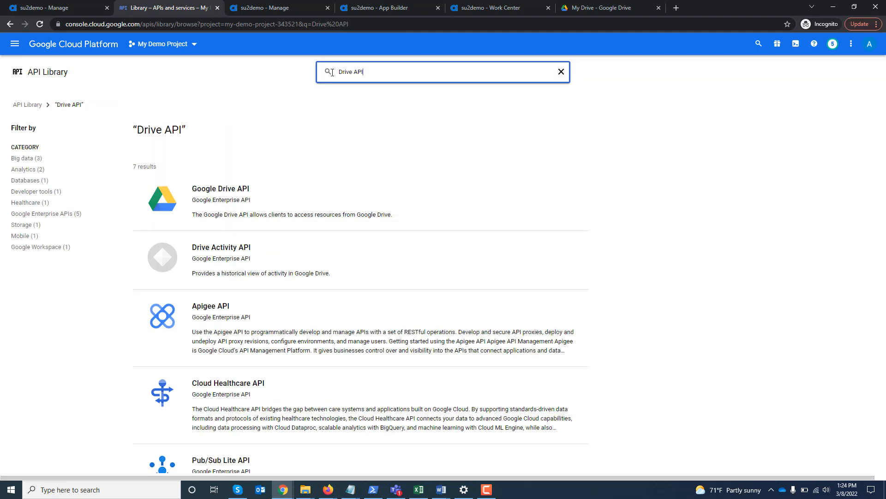
Step: Open the Google Drive API from the search results and enable it for the project
{"action": "left_click", "coordinate": [317, 193]}
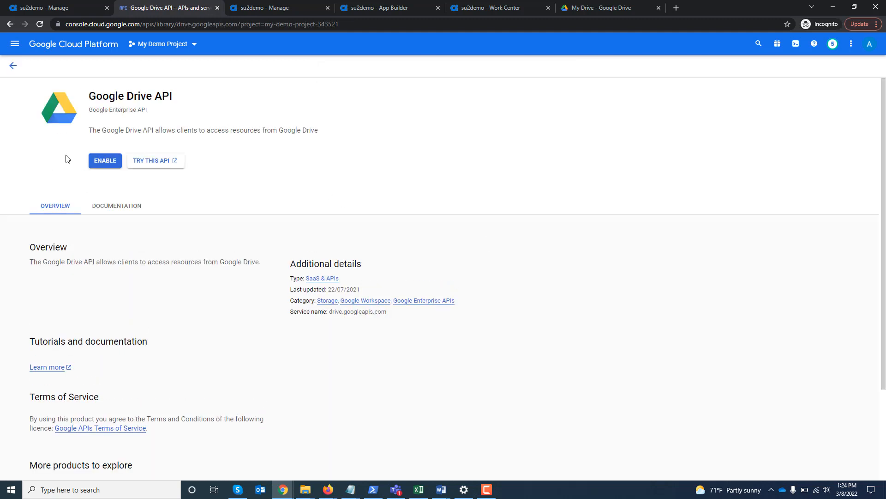
{"action": "left_click", "coordinate": [106, 162]}
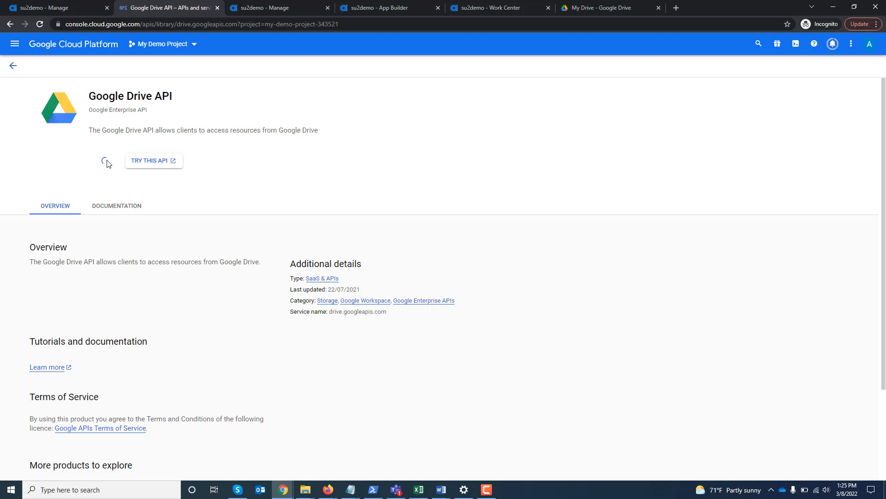
{"action": "left_click", "coordinate": [10, 27]}
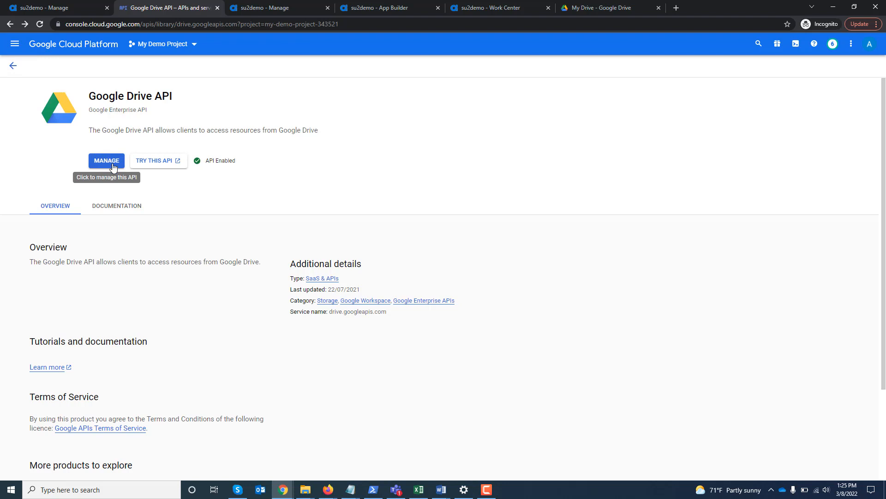
Step: Go to the Credentials page under APIs and services for My Demo Project
{"action": "left_click", "coordinate": [15, 44]}
{"action": "mouse_move", "coordinate": [55, 205]}
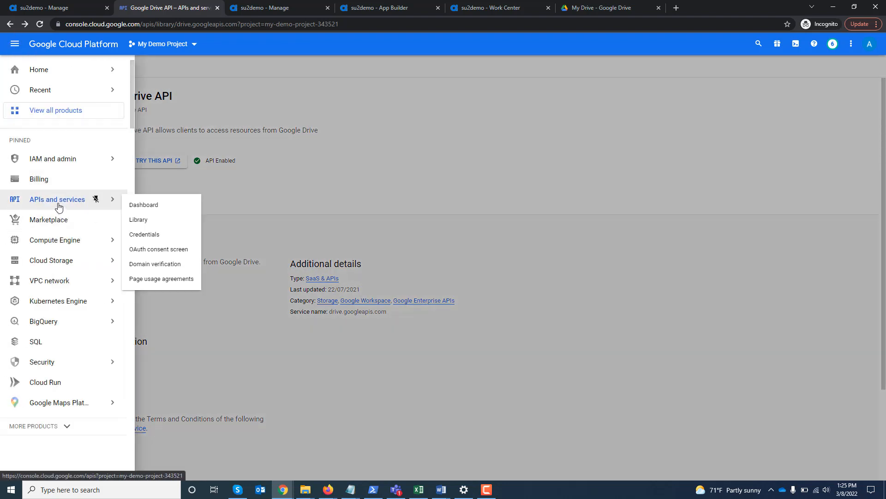
{"action": "left_click", "coordinate": [142, 204]}
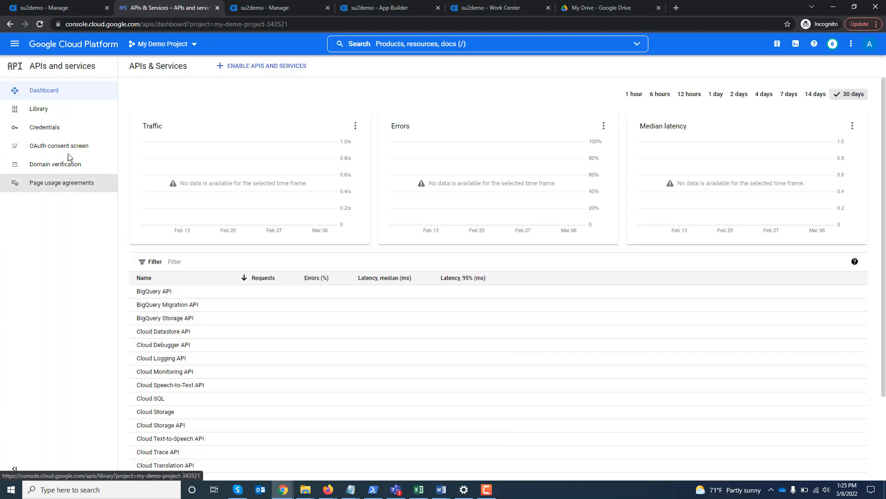
{"action": "left_click", "coordinate": [63, 129]}
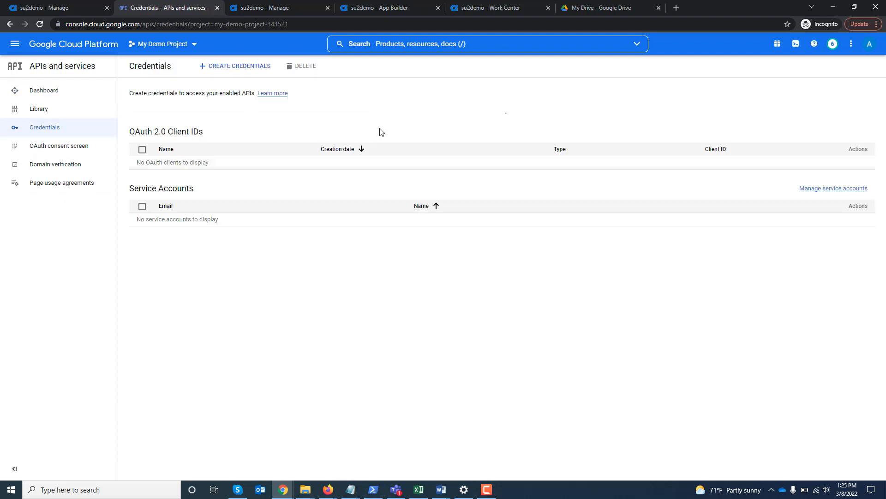
Step: Start creating an OAuth client ID credential with Web application as the application type
{"action": "left_click", "coordinate": [249, 67]}
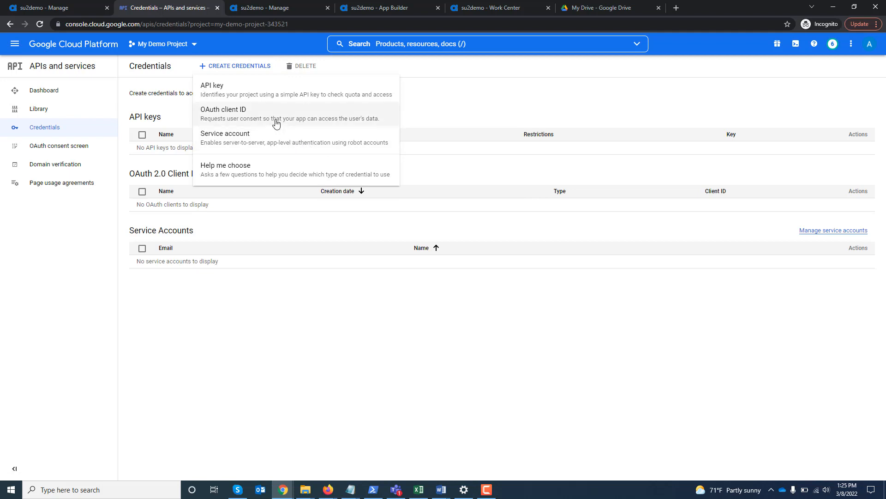
{"action": "left_click", "coordinate": [275, 121]}
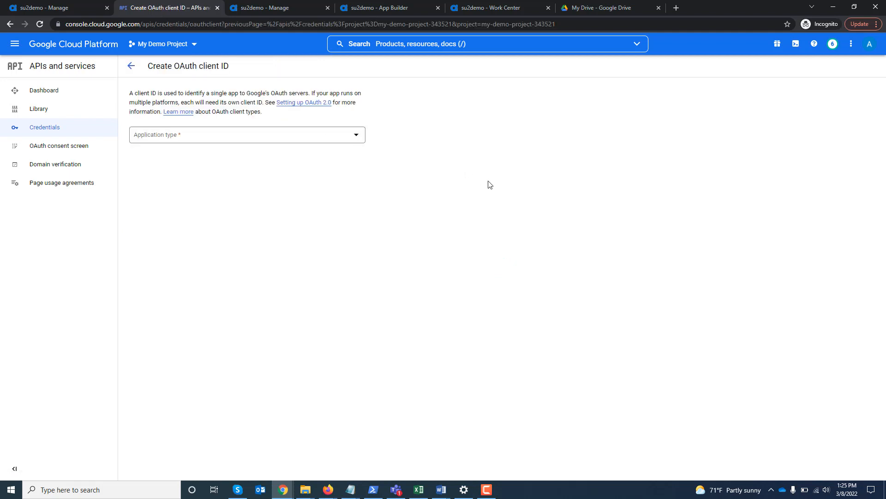
{"action": "left_click", "coordinate": [349, 136]}
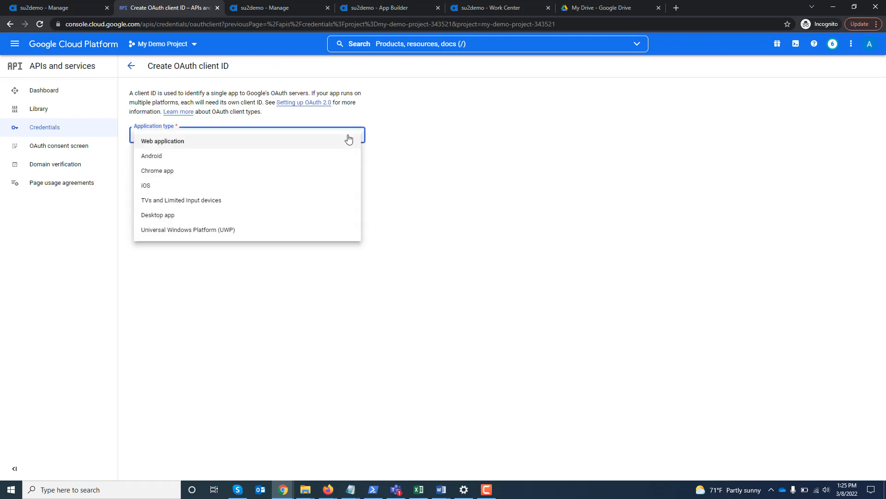
{"action": "left_click", "coordinate": [319, 145]}
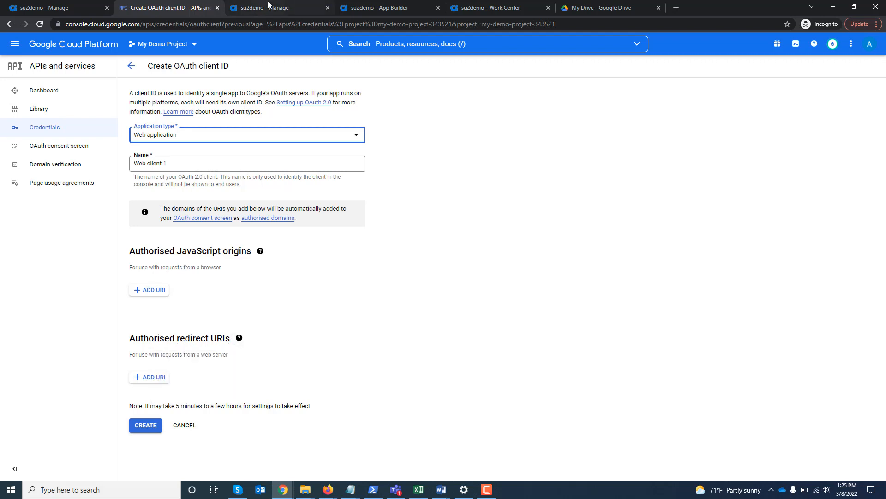
Step: Copy the Redirect URL from AgilePoint's Google AI token form into the OAuth client's authorised redirect URIs and create the client
{"action": "left_click", "coordinate": [91, 4]}
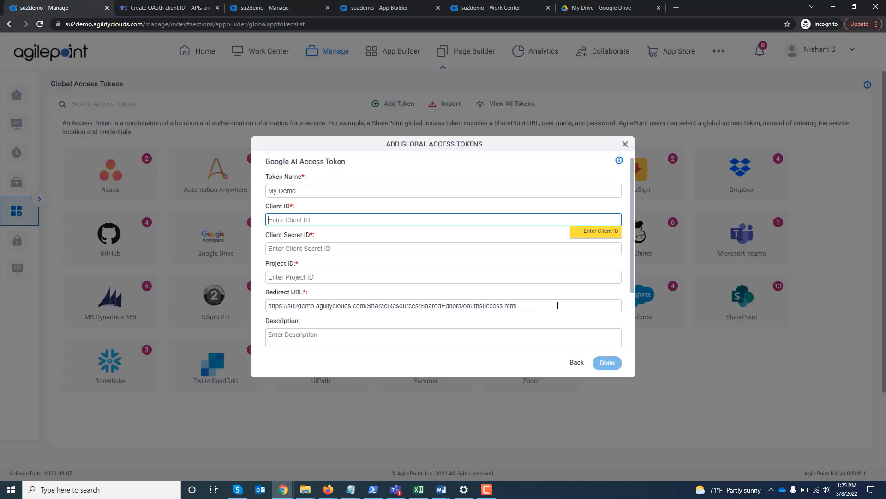
{"action": "left_click_drag", "start_coordinate": [556, 304], "coordinate": [252, 303]}
{"action": "key", "text": "ctrl+c"}
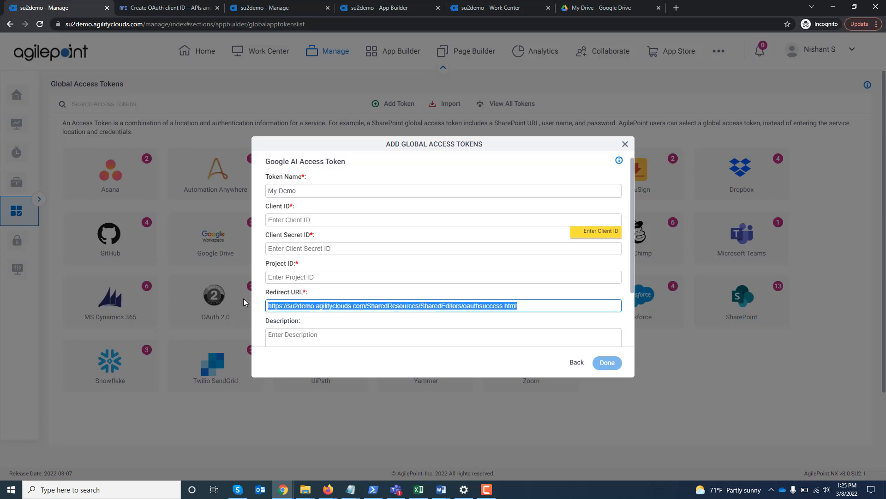
{"action": "left_click", "coordinate": [171, 7]}
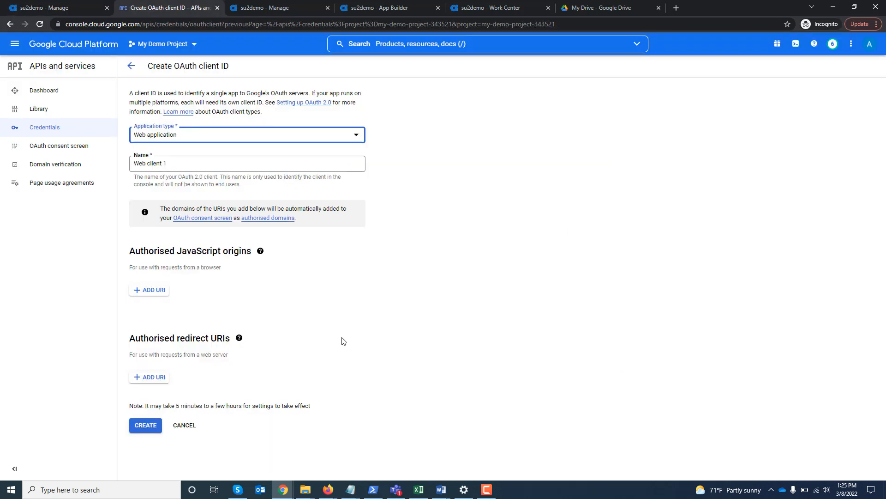
{"action": "left_click", "coordinate": [149, 377]}
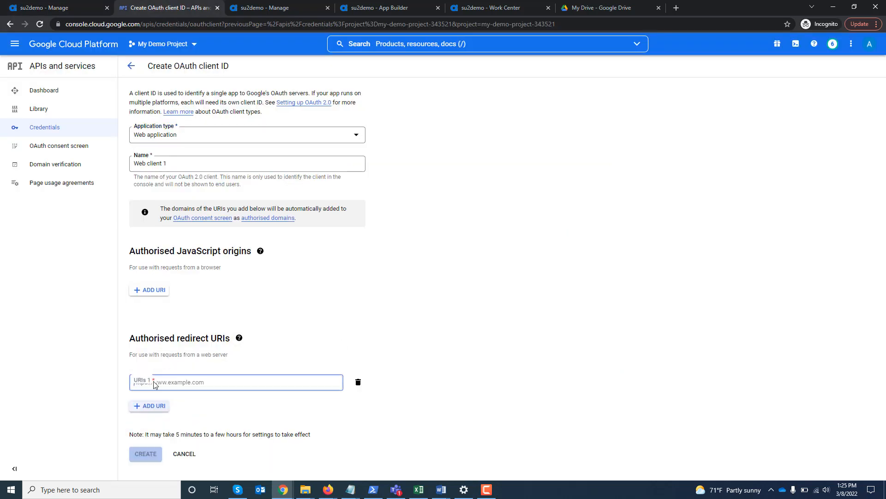
{"action": "key", "text": "ctrl+v"}
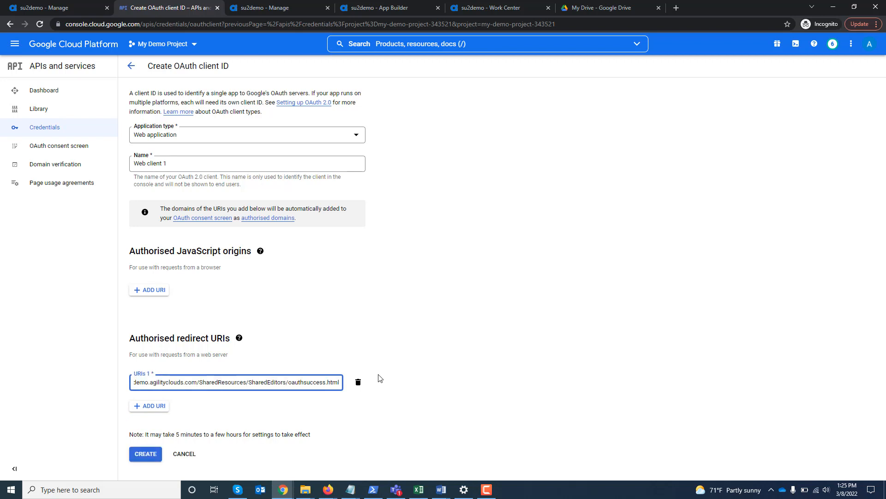
{"action": "left_click", "coordinate": [139, 454]}
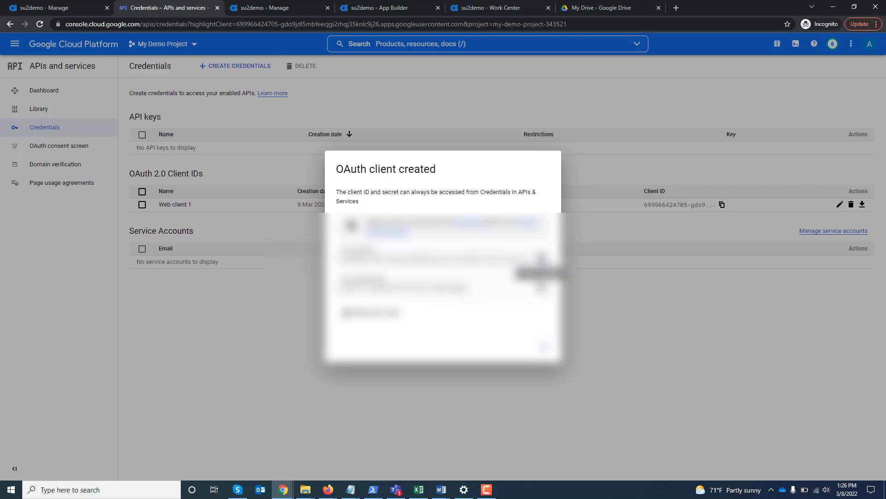
Step: Copy the new OAuth client's client ID into the Client ID field of AgilePoint's Google AI Access Token form
{"action": "left_click", "coordinate": [541, 258]}
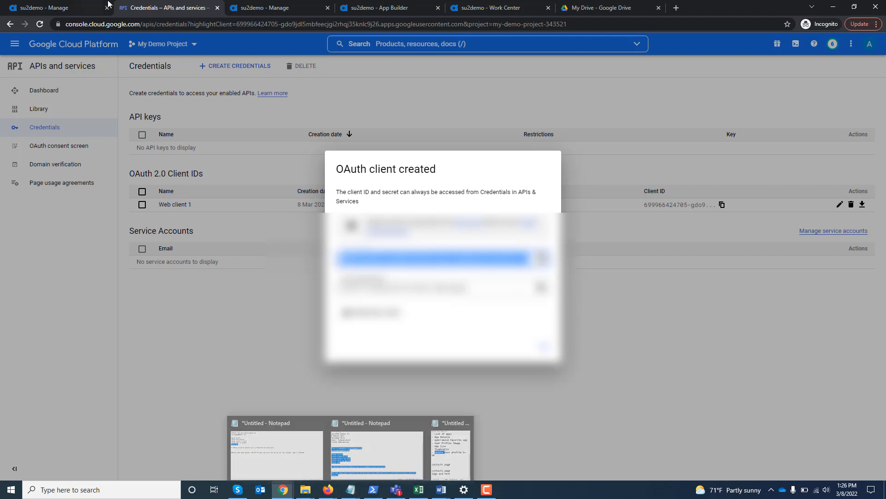
{"action": "left_click", "coordinate": [76, 8]}
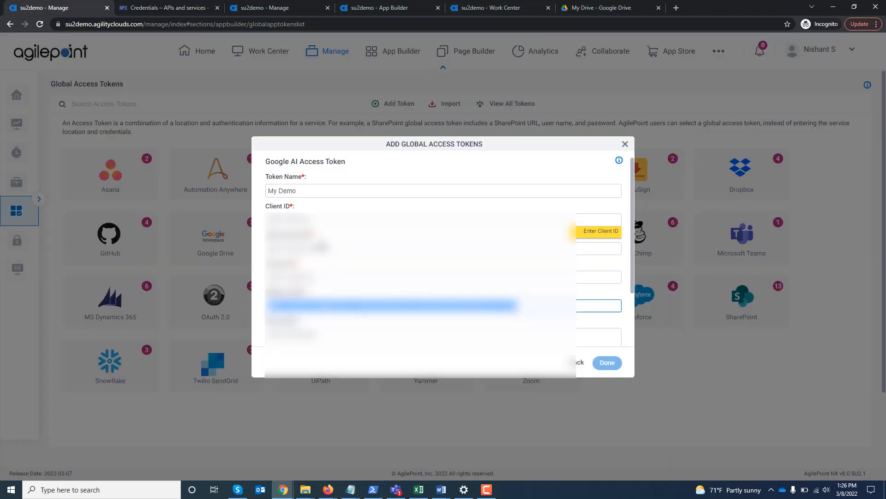
{"action": "key", "text": "ctrl+v"}
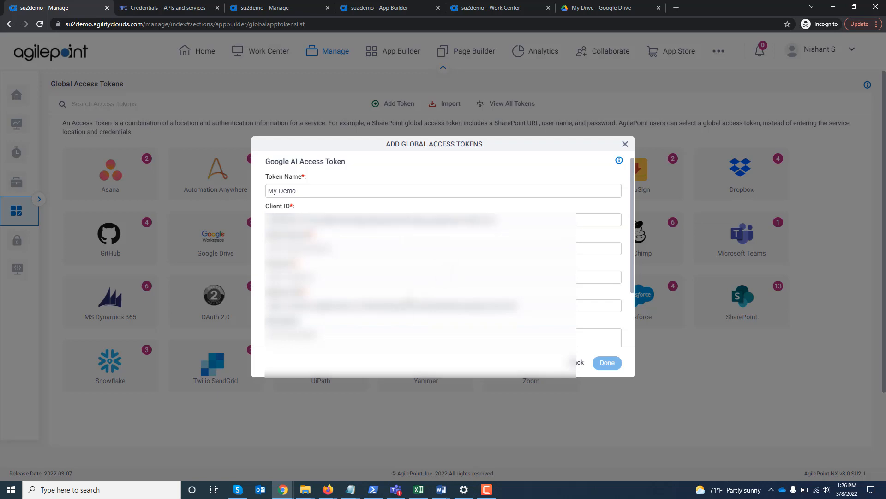
Step: Copy the OAuth client secret into the Client Secret ID field of AgilePoint's token form, and return to the Google Cloud Credentials page
{"action": "key", "text": "alt+Tab"}
{"action": "key", "text": "alt+Tab"}
{"action": "left_click", "coordinate": [137, 6]}
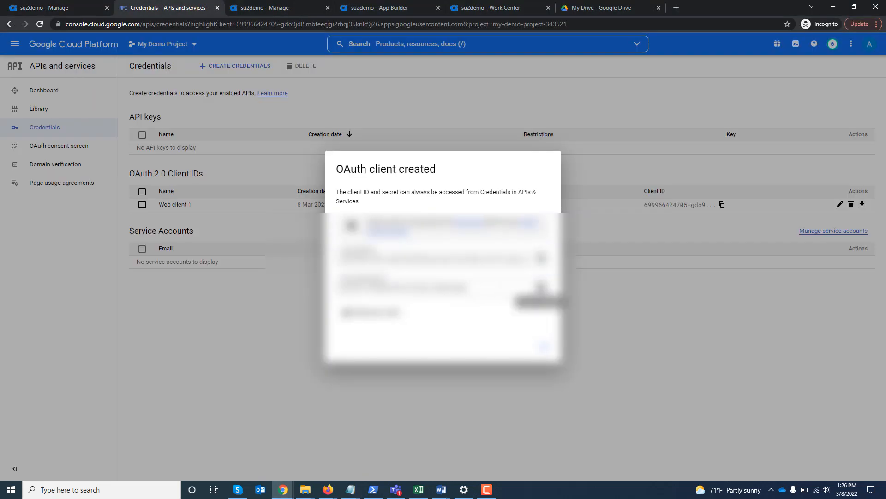
{"action": "left_click", "coordinate": [69, 6]}
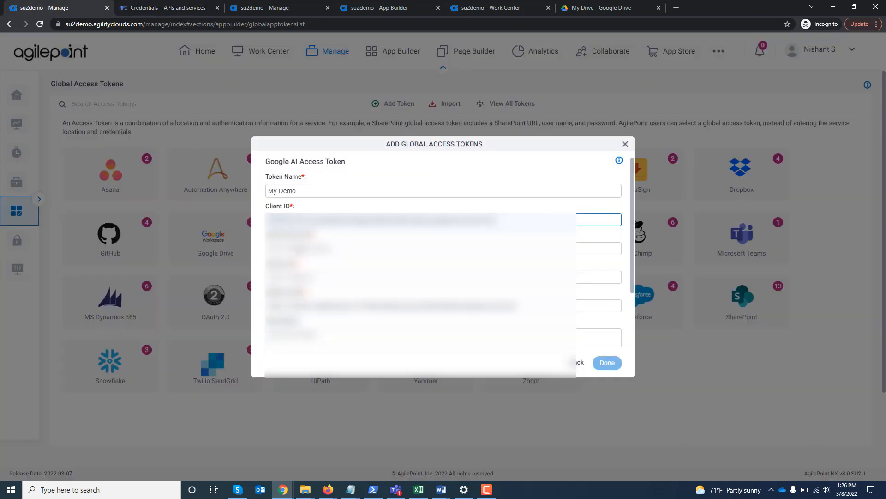
{"action": "key", "text": "Tab"}
{"action": "key", "text": "ctrl+v"}
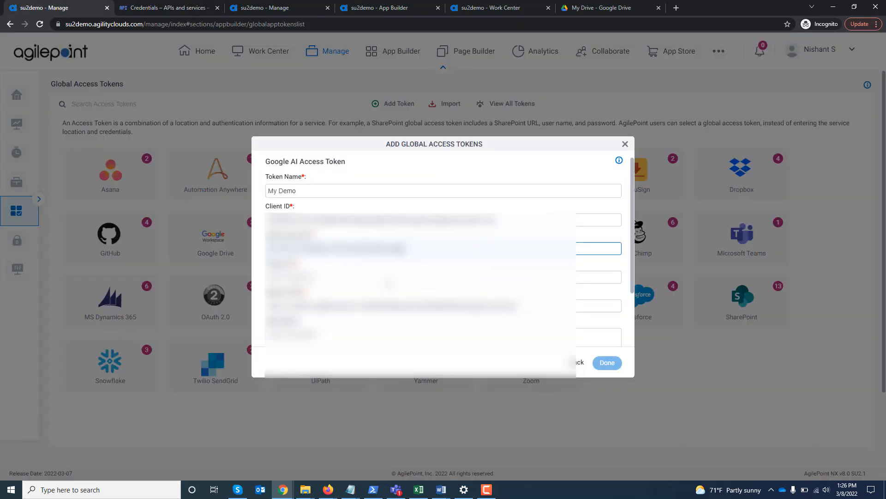
{"action": "left_click", "coordinate": [150, 6]}
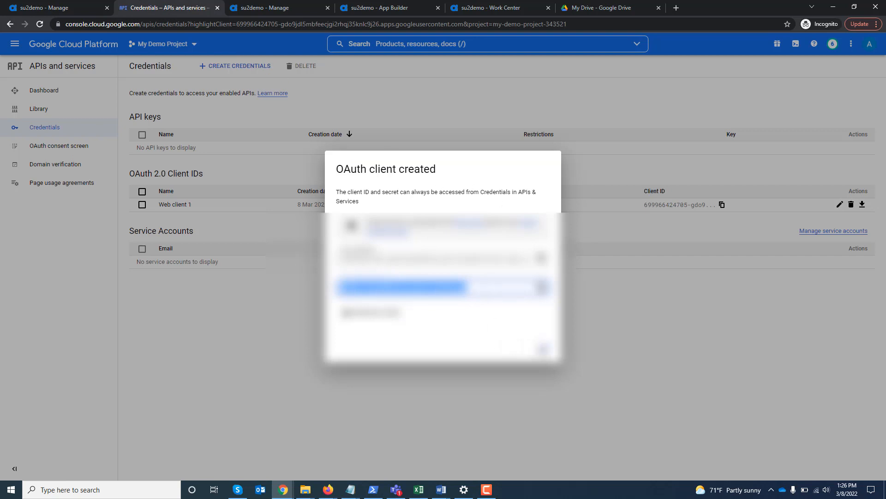
Step: Close the OAuth client details and copy My Demo Project's project ID from Google Cloud into AgilePoint's Google AI token form
{"action": "left_click", "coordinate": [545, 347]}
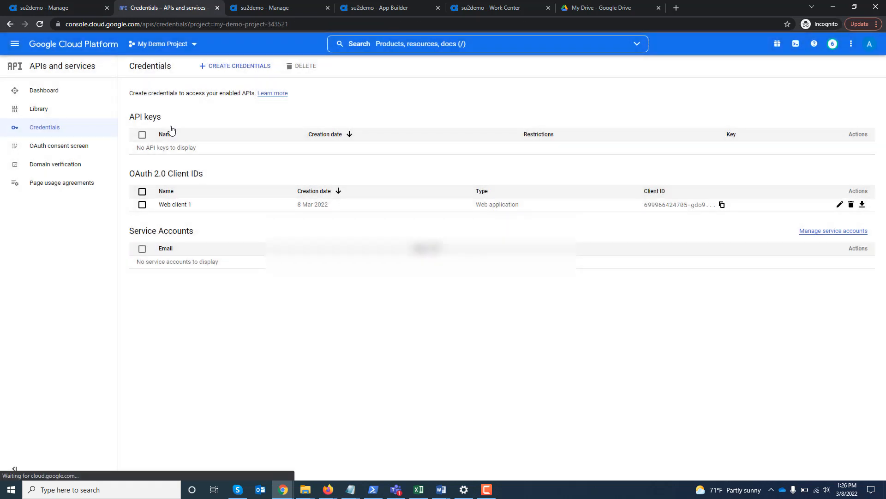
{"action": "left_click", "coordinate": [190, 44]}
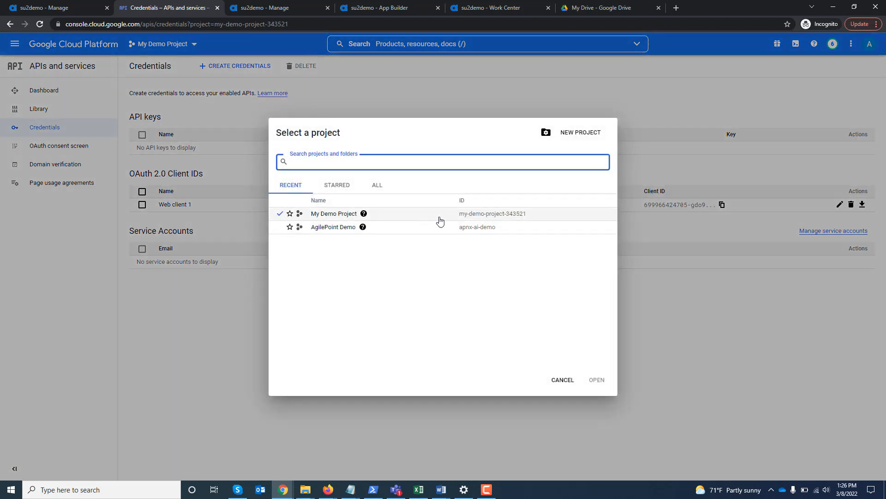
{"action": "left_click", "coordinate": [470, 219]}
{"action": "left_click_drag", "start_coordinate": [470, 219], "coordinate": [527, 224]}
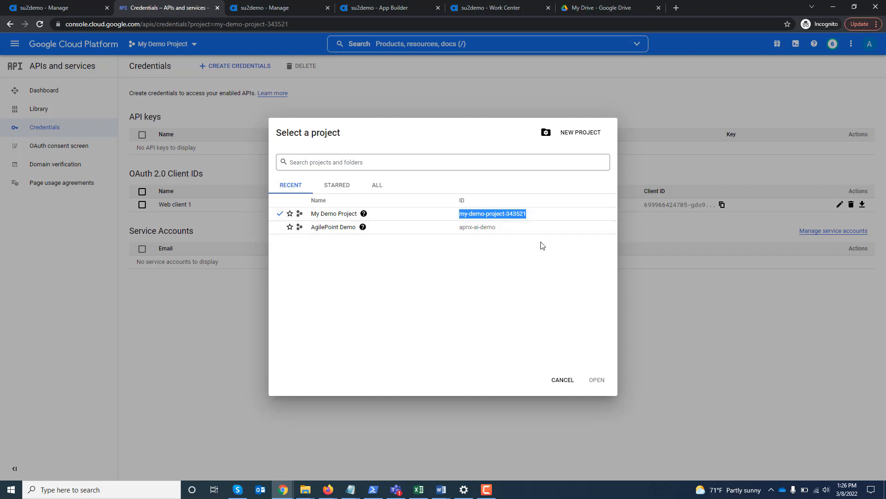
{"action": "key", "text": "ctrl+c"}
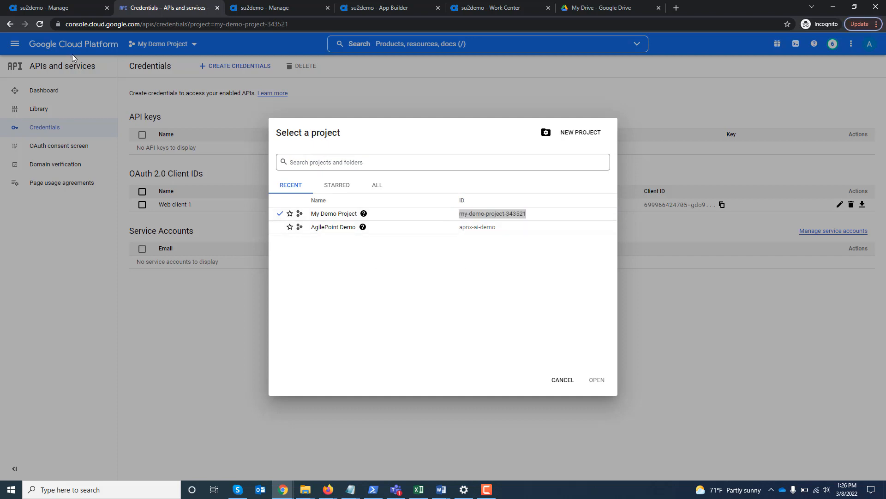
{"action": "left_click", "coordinate": [32, 7]}
{"action": "left_click", "coordinate": [295, 277]}
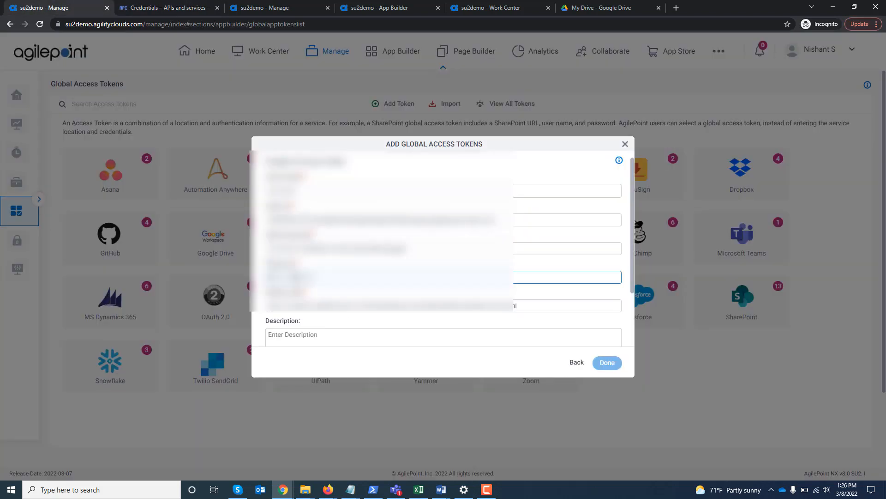
{"action": "key", "text": "ctrl+v"}
Step: Set the Google AI access token's renewal rate to Every 15 minutes
{"action": "scroll", "coordinate": [435, 329], "scroll_direction": "down", "scroll_amount": 3}
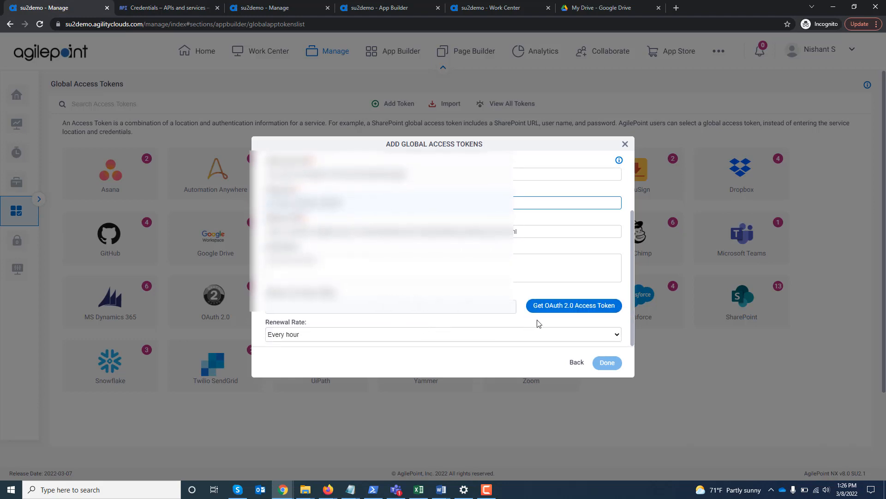
{"action": "left_click", "coordinate": [555, 335]}
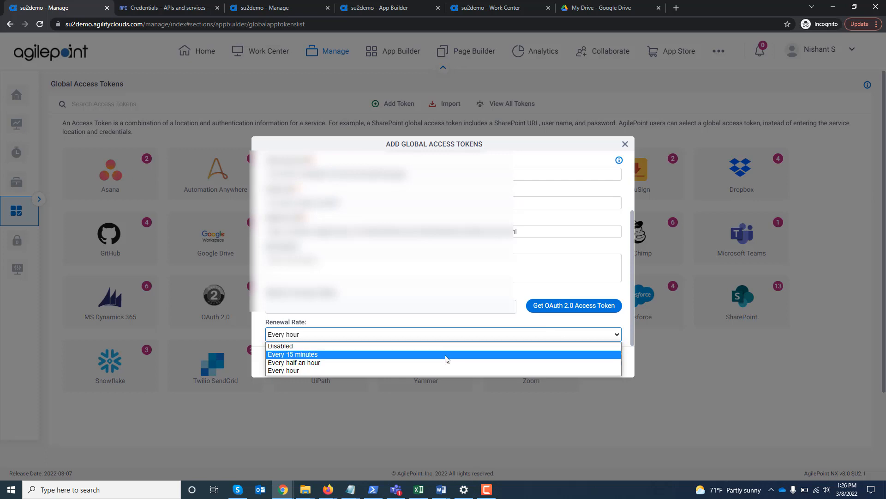
{"action": "left_click", "coordinate": [446, 354]}
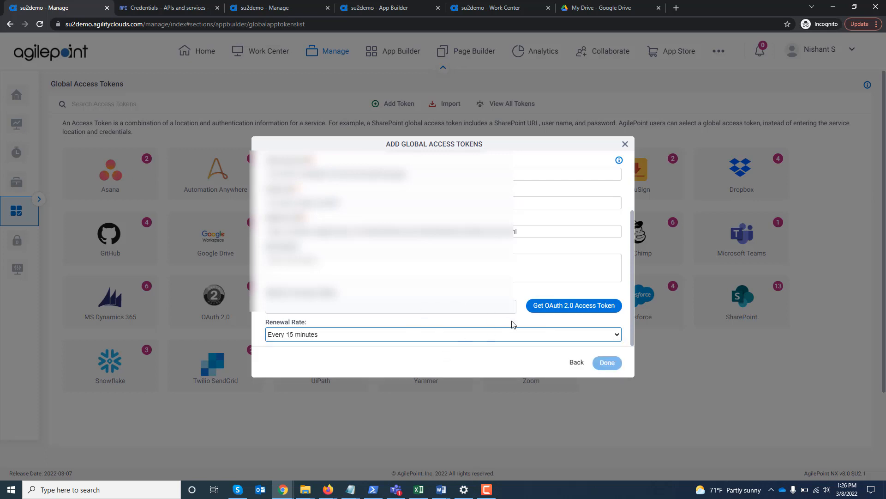
Step: Request the OAuth 2.0 access token, choosing the AgilePoint NX Google account and granting agilityclouds.com access despite the unverified-app notice
{"action": "left_click", "coordinate": [554, 313]}
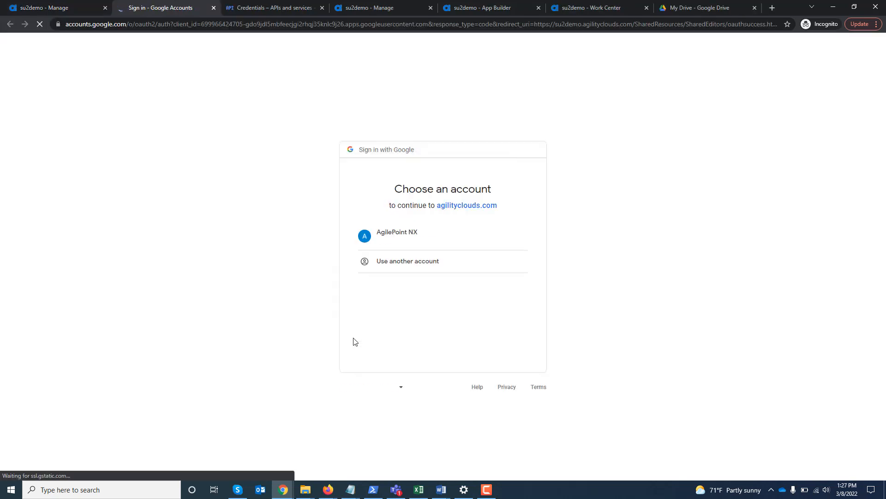
{"action": "left_click", "coordinate": [427, 234]}
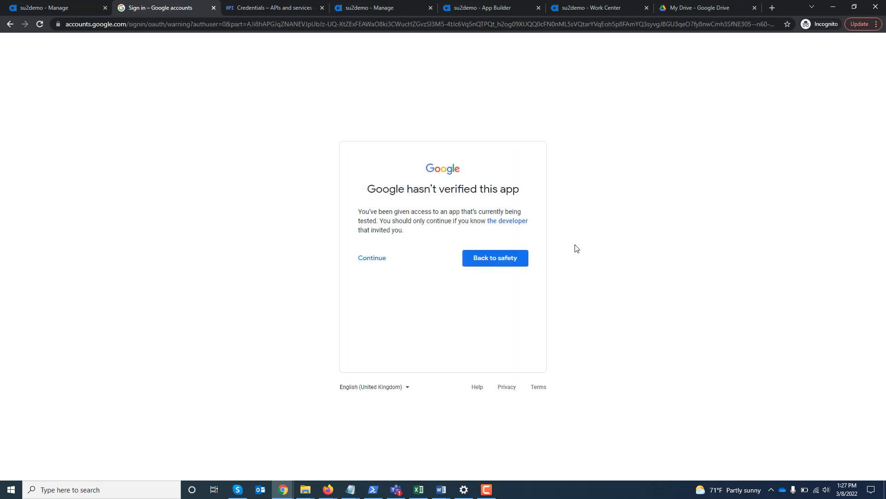
{"action": "left_click", "coordinate": [371, 260]}
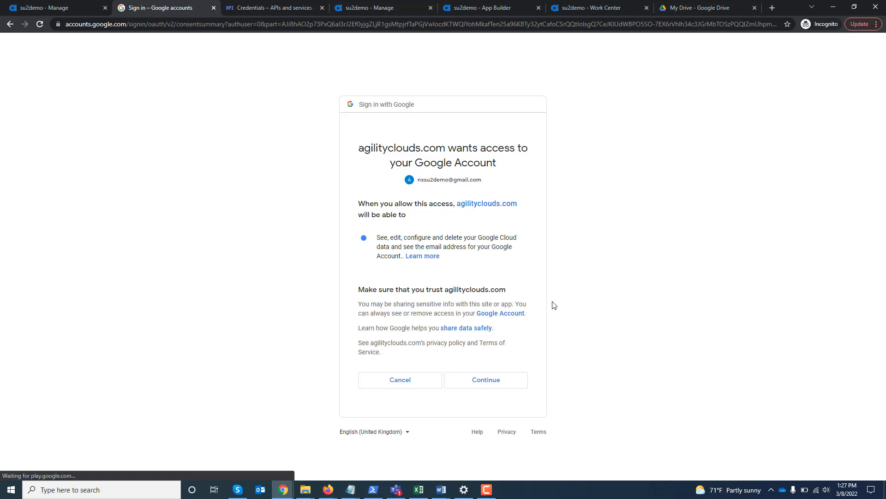
{"action": "left_click", "coordinate": [483, 386]}
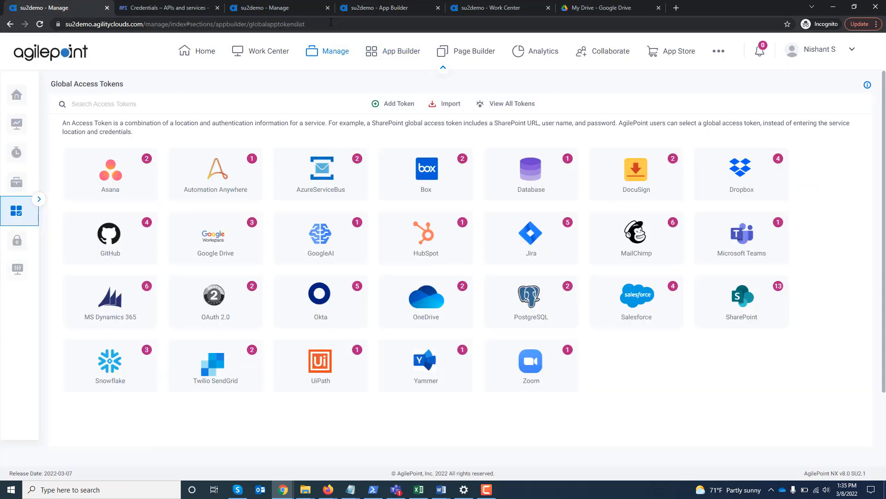
Step: Review the Detect Language activity's configuration in the GoogleAI_Demo process in App Builder, and close it without changes
{"action": "left_click", "coordinate": [380, 8]}
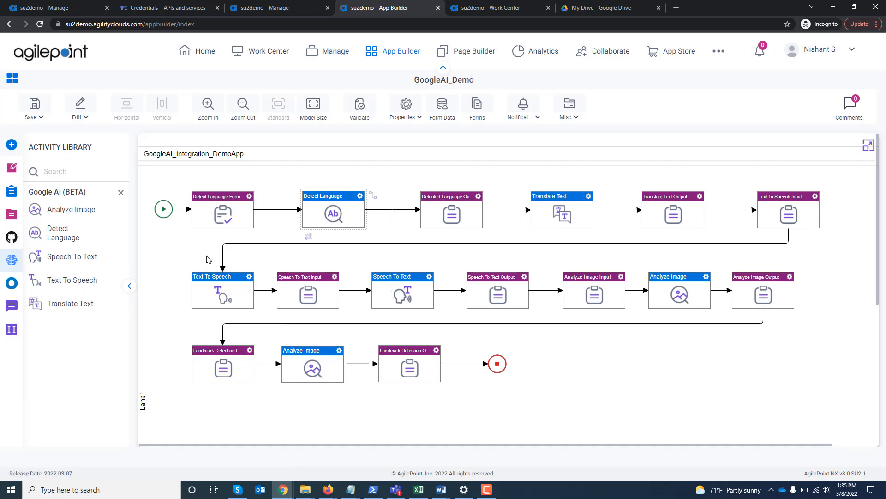
{"action": "mouse_move", "coordinate": [118, 302]}
{"action": "double_click", "coordinate": [333, 212]}
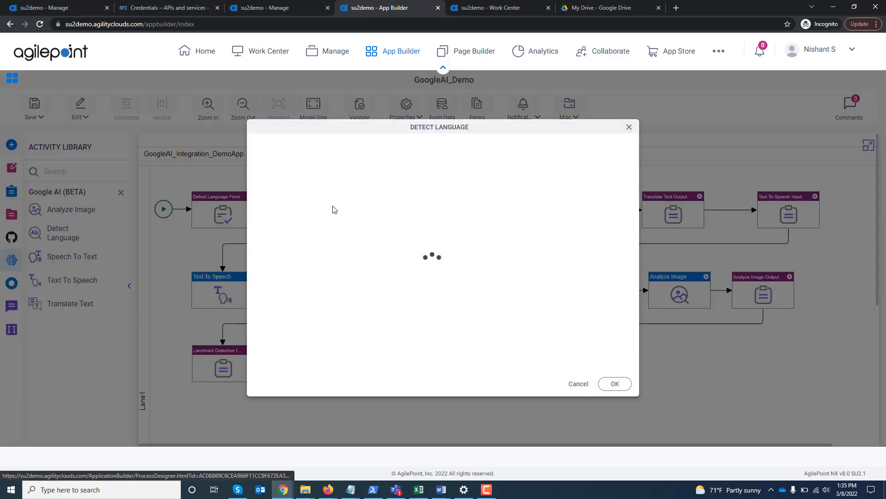
{"action": "left_click", "coordinate": [569, 383]}
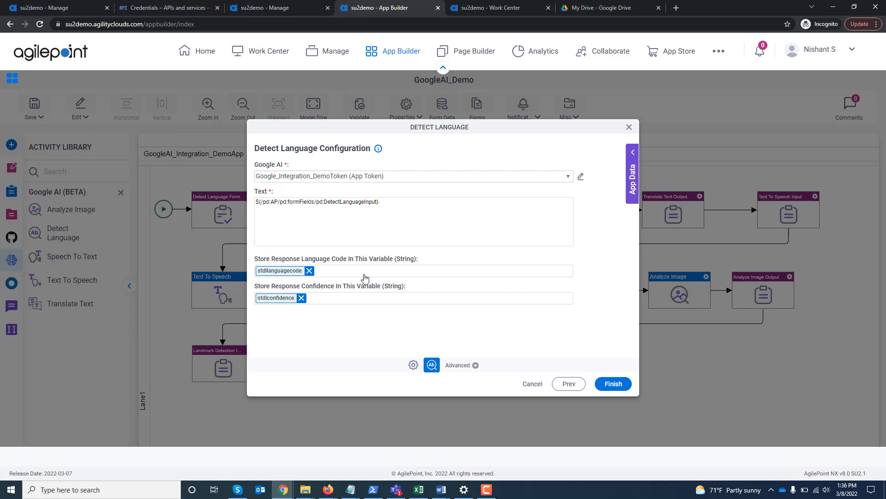
{"action": "left_click", "coordinate": [629, 127]}
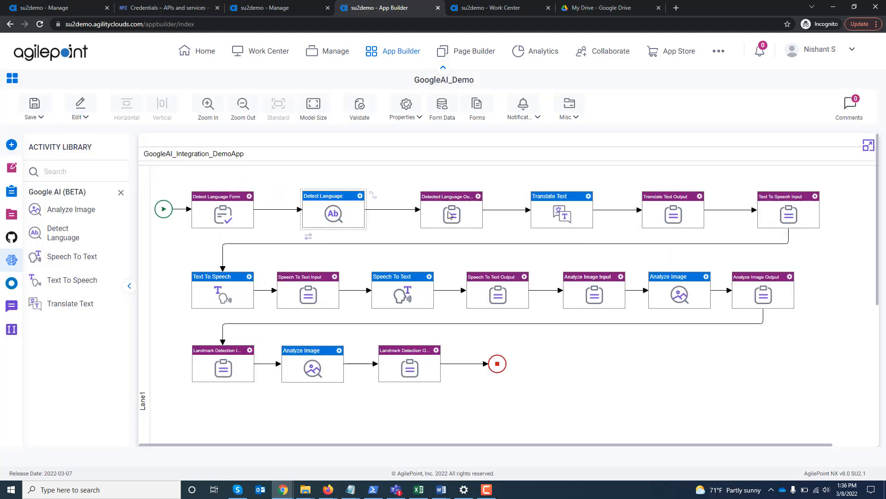
Step: Review the Translate Text activity's configuration, including its target language choices and response schema mapping, and close it without changes
{"action": "double_click", "coordinate": [560, 210]}
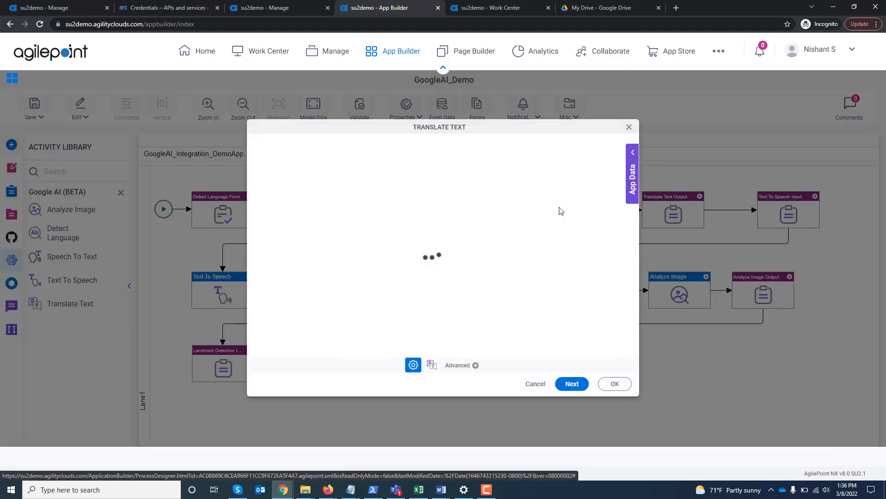
{"action": "left_click", "coordinate": [578, 386]}
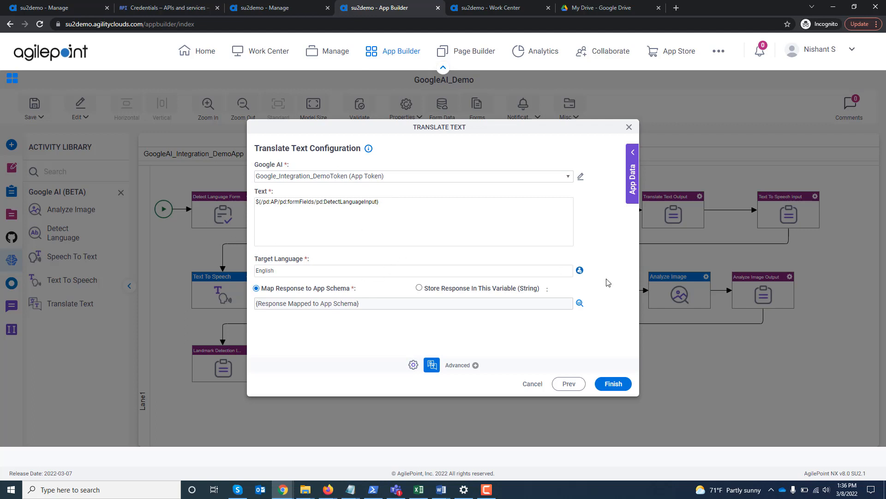
{"action": "left_click", "coordinate": [580, 271]}
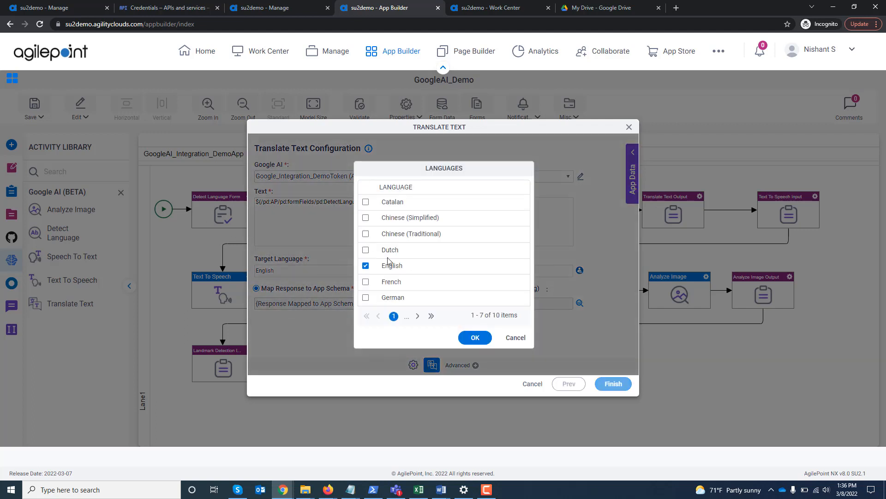
{"action": "left_click", "coordinate": [508, 337]}
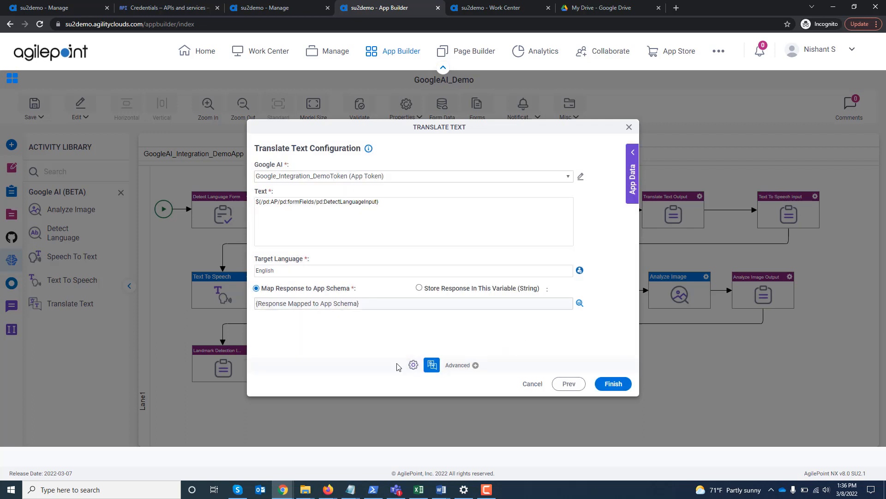
{"action": "left_click", "coordinate": [580, 303]}
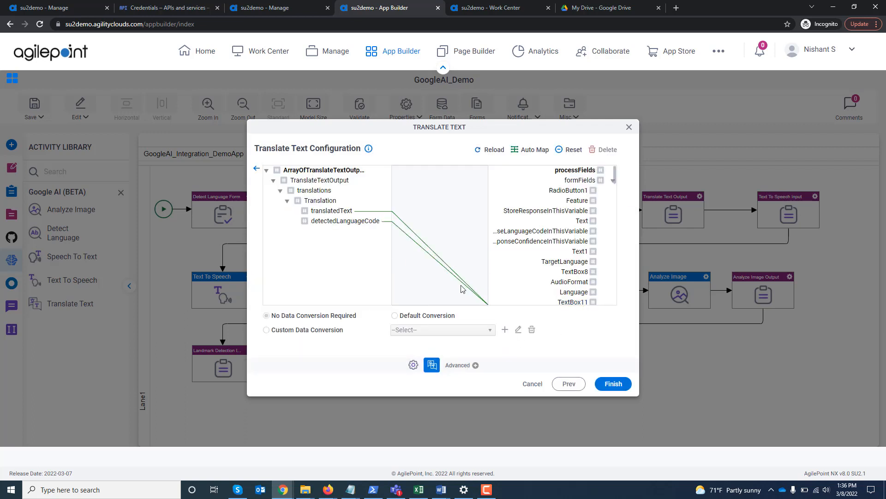
{"action": "left_click", "coordinate": [257, 169]}
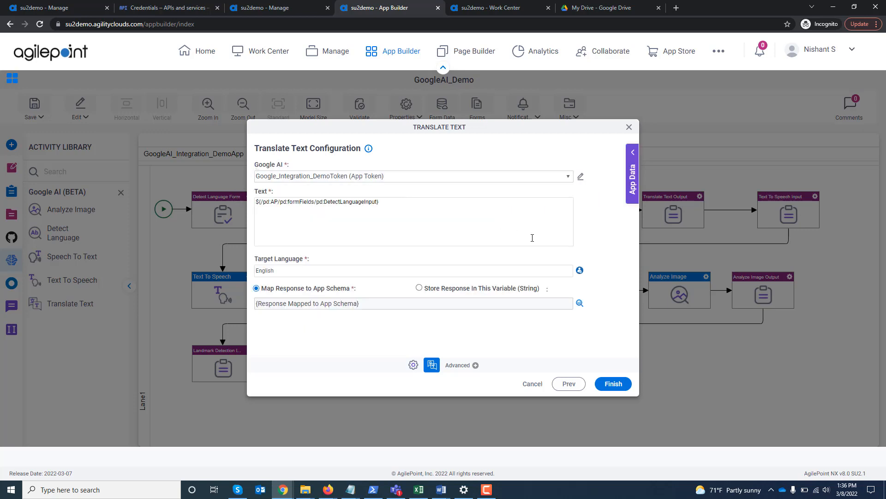
{"action": "left_click", "coordinate": [629, 127]}
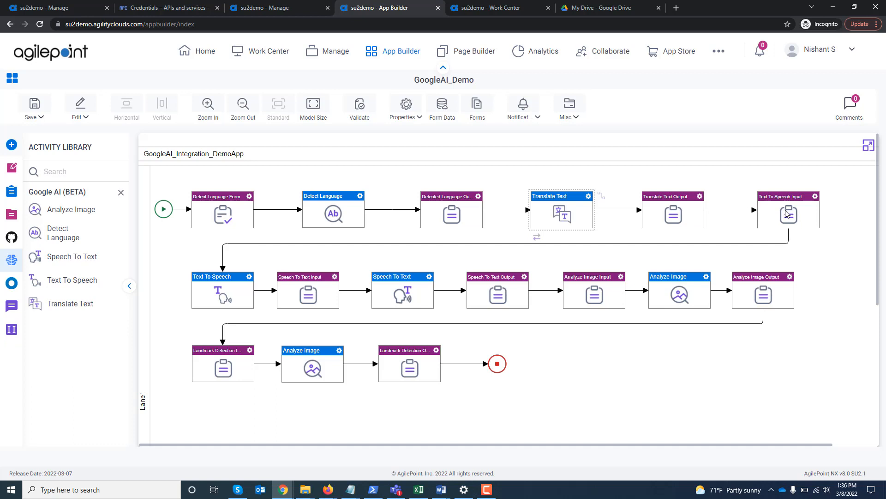
Step: Review the Text To Speech activity's voice languages, target repository and Google Drive folder settings, and close it without saving
{"action": "double_click", "coordinate": [219, 289]}
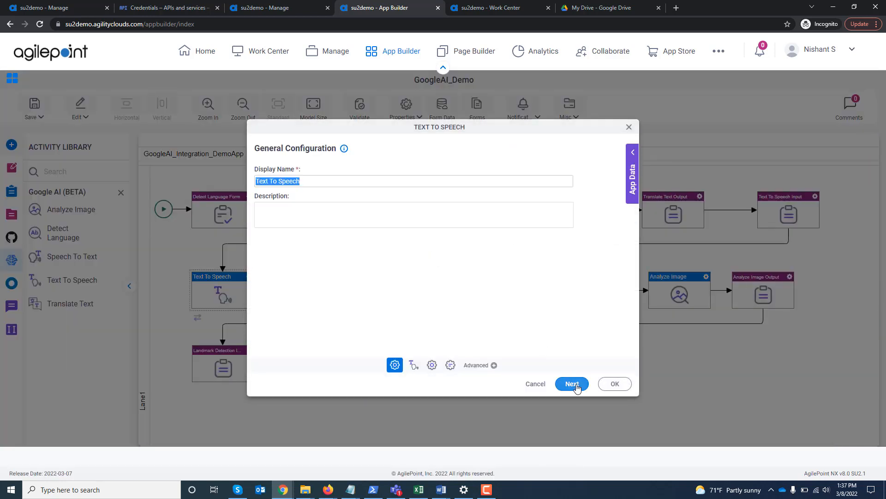
{"action": "left_click", "coordinate": [572, 384]}
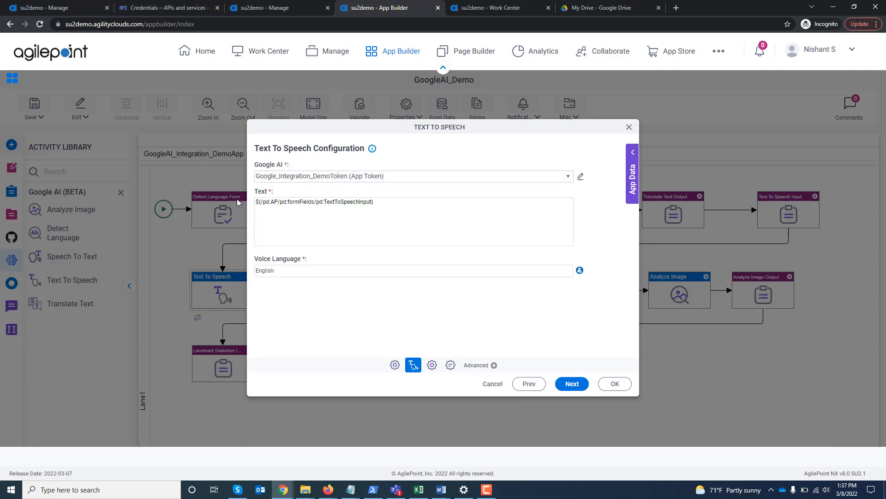
{"action": "left_click", "coordinate": [581, 272]}
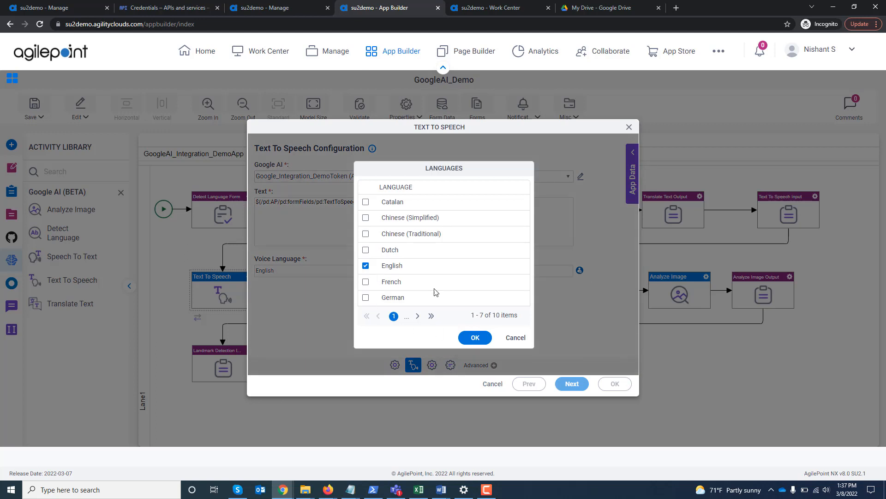
{"action": "left_click", "coordinate": [517, 339]}
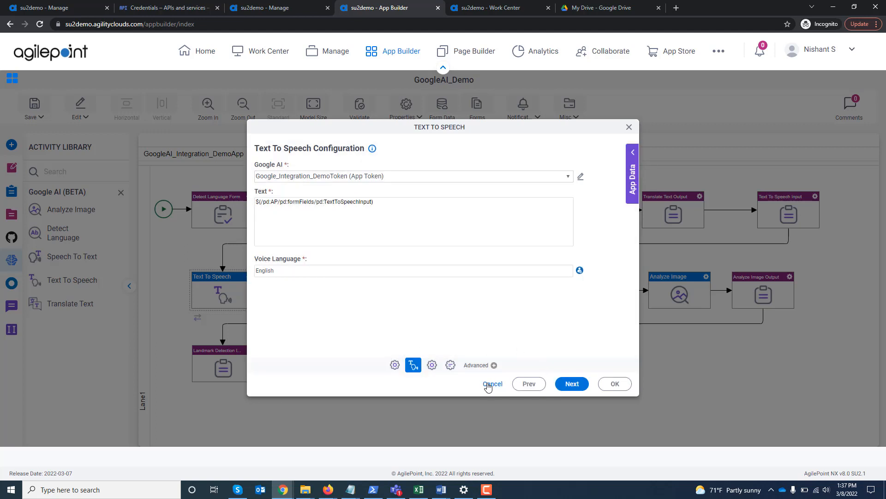
{"action": "left_click", "coordinate": [432, 365]}
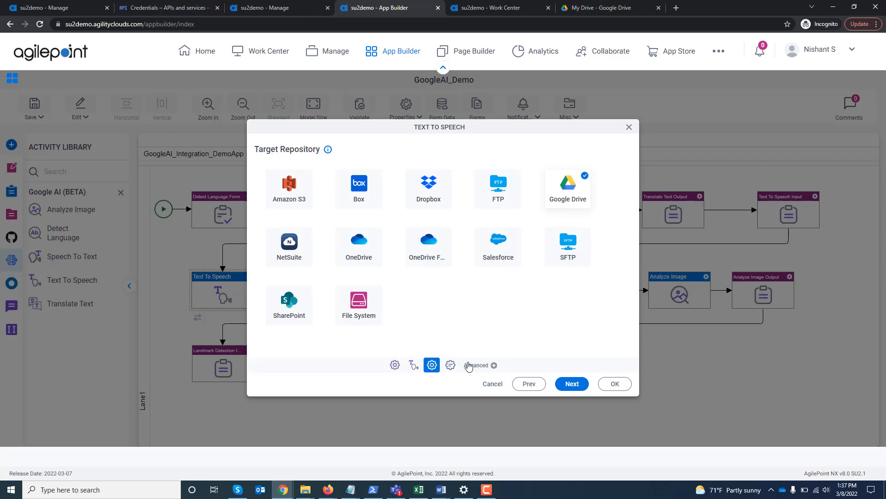
{"action": "left_click", "coordinate": [451, 366]}
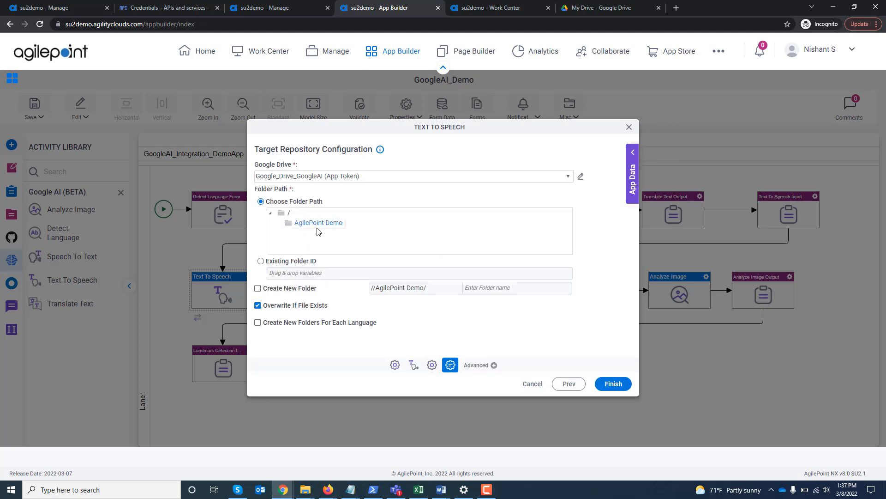
{"action": "left_click", "coordinate": [340, 225]}
{"action": "left_click", "coordinate": [630, 128]}
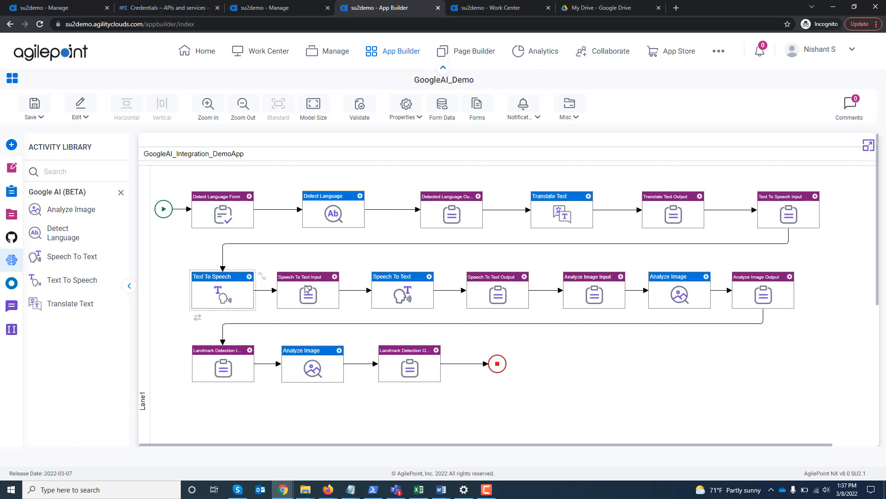
Step: Review the Speech To Text activity's source repository, file path, audio formats, languages and response schema mapping, and finish its configuration without changes
{"action": "double_click", "coordinate": [399, 294]}
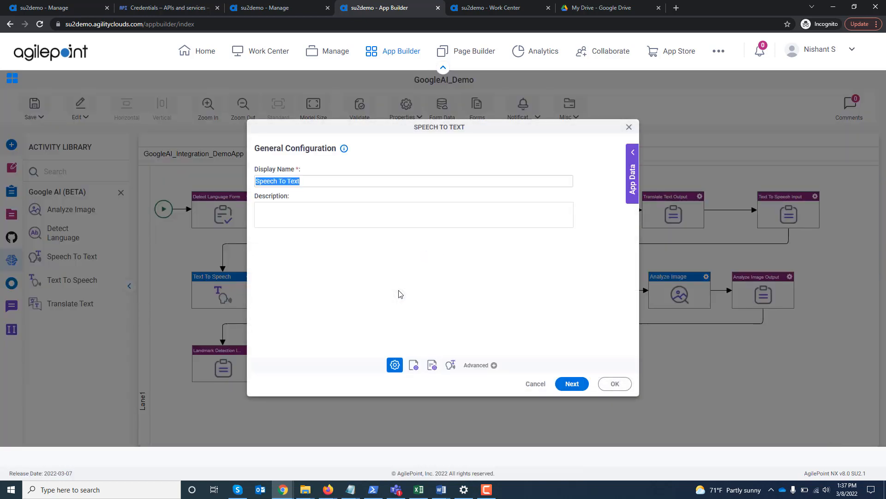
{"action": "left_click", "coordinate": [572, 384]}
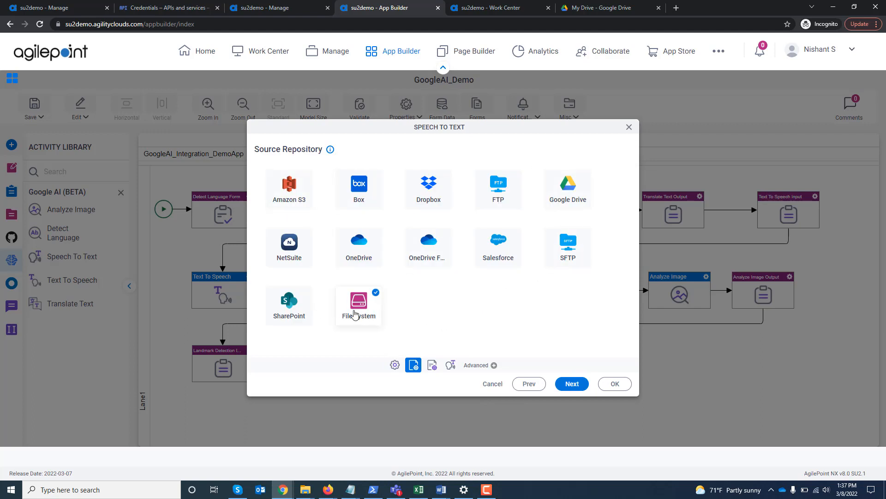
{"action": "left_click", "coordinate": [572, 384]}
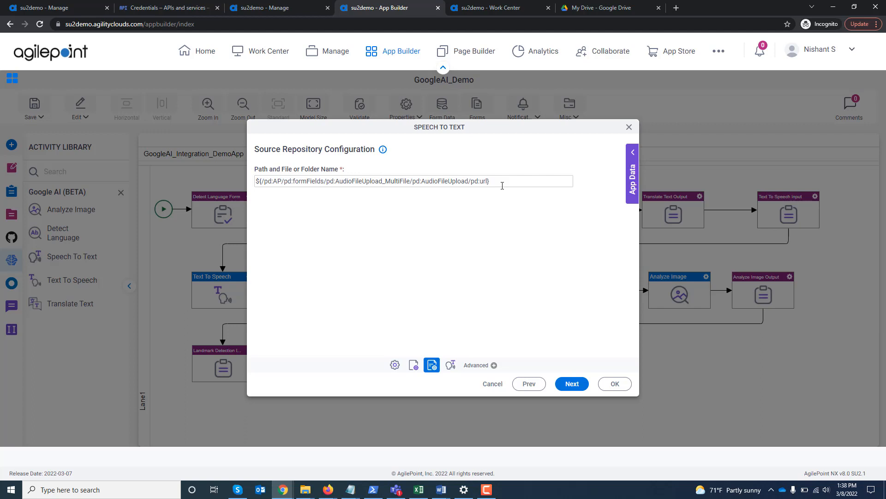
{"action": "left_click", "coordinate": [572, 384]}
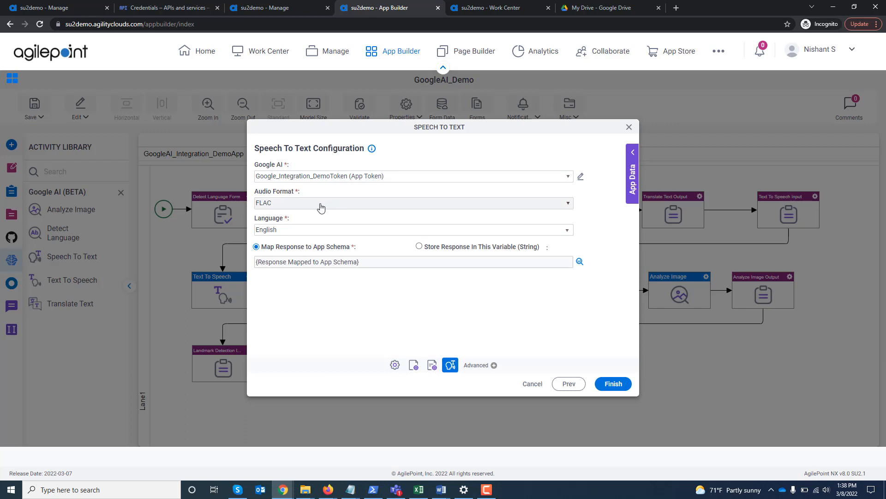
{"action": "left_click", "coordinate": [375, 204]}
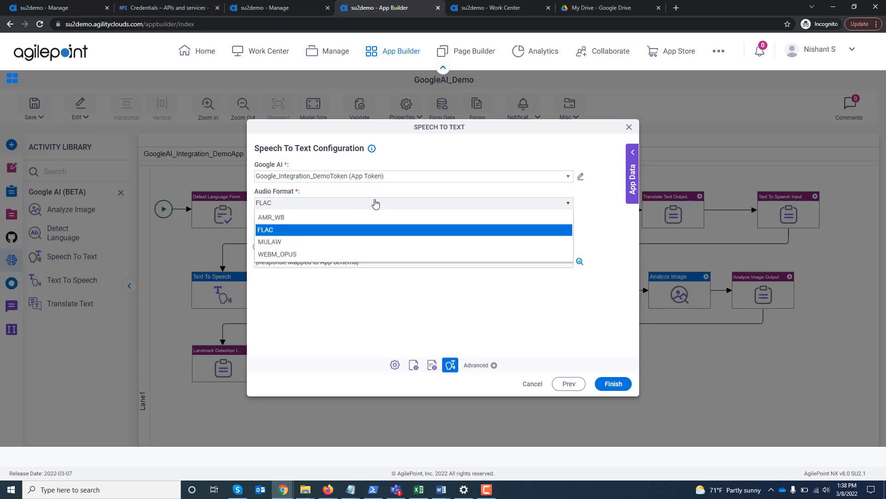
{"action": "left_click", "coordinate": [376, 203]}
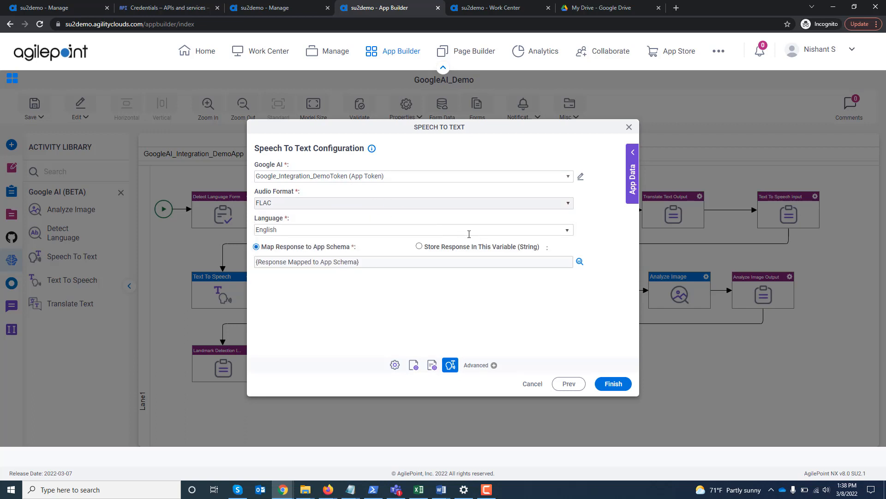
{"action": "left_click", "coordinate": [568, 232]}
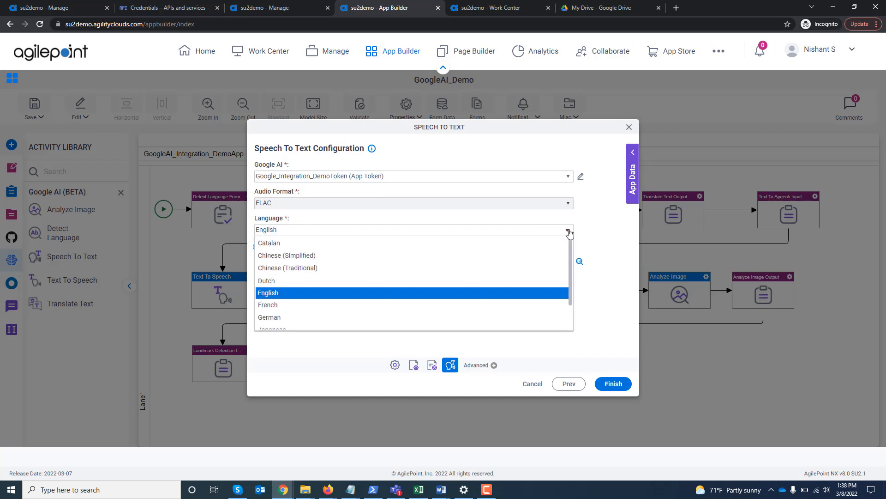
{"action": "left_click", "coordinate": [569, 232]}
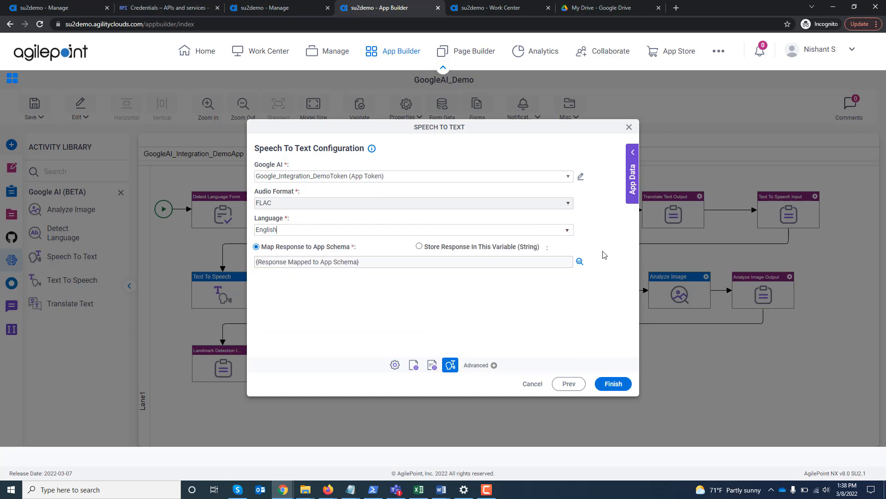
{"action": "left_click", "coordinate": [580, 261]}
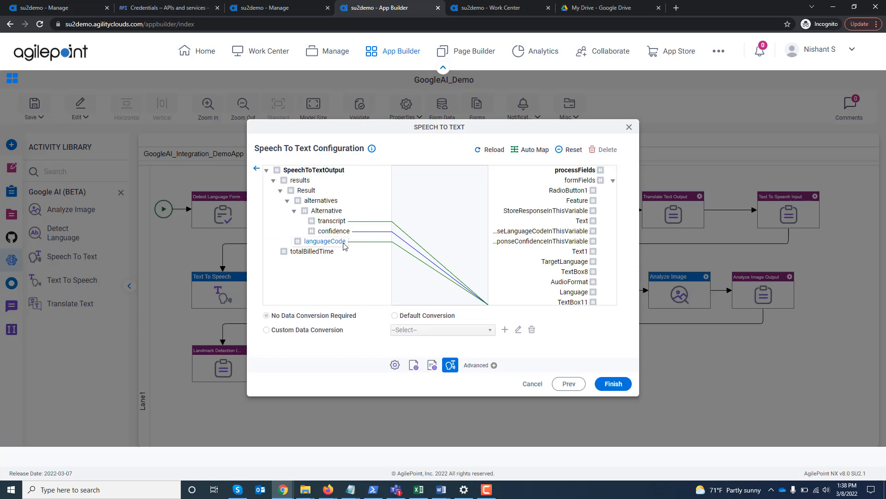
{"action": "left_click", "coordinate": [257, 169]}
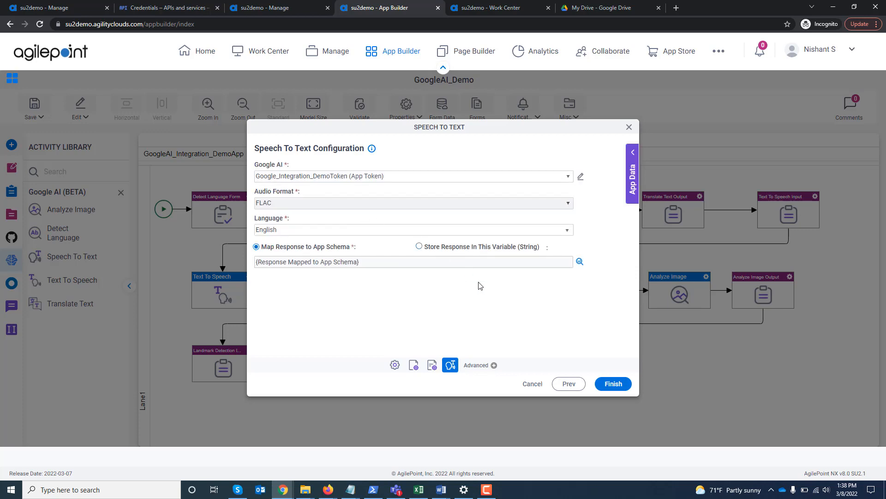
{"action": "left_click", "coordinate": [614, 384]}
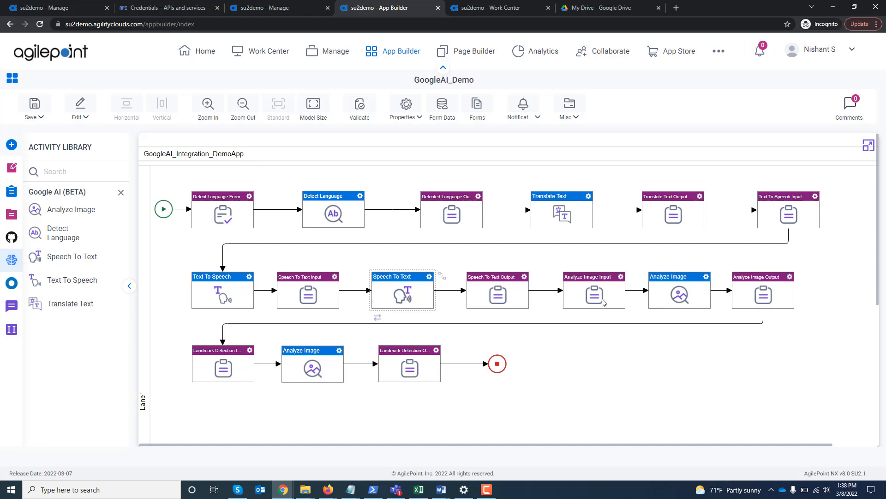
Step: Open the Analyze Image activity that follows Analyze Image Input, and review its source repository and file path settings
{"action": "left_click", "coordinate": [689, 297]}
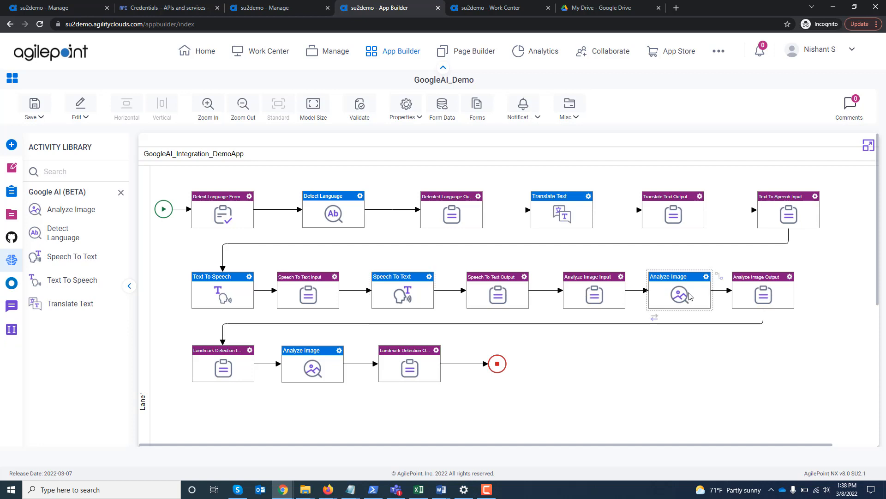
{"action": "double_click", "coordinate": [689, 296]}
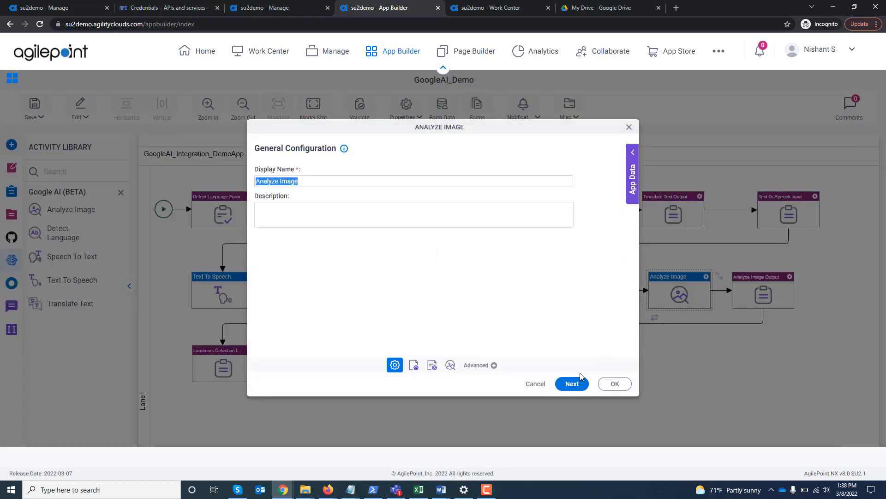
{"action": "left_click", "coordinate": [573, 384]}
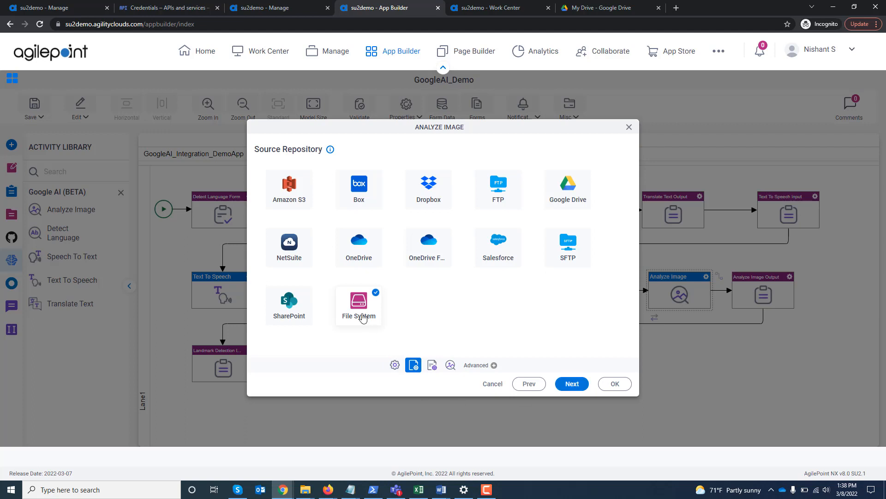
{"action": "left_click", "coordinate": [573, 384]}
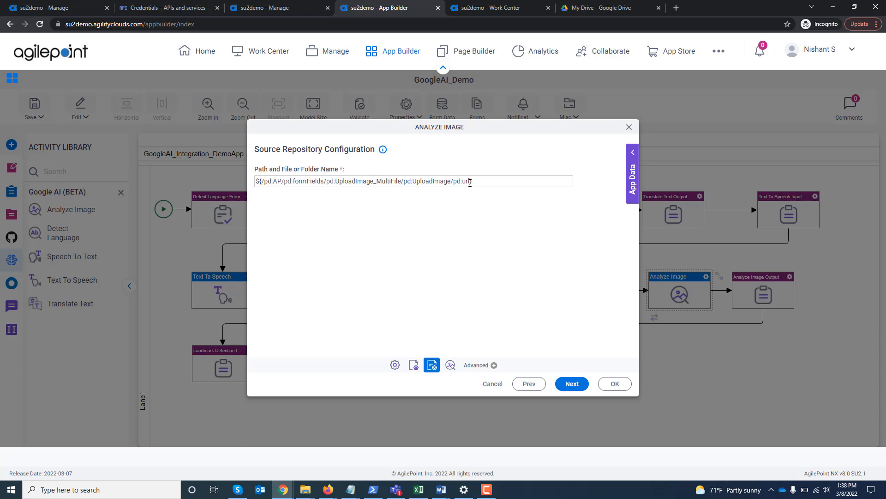
{"action": "left_click", "coordinate": [576, 384]}
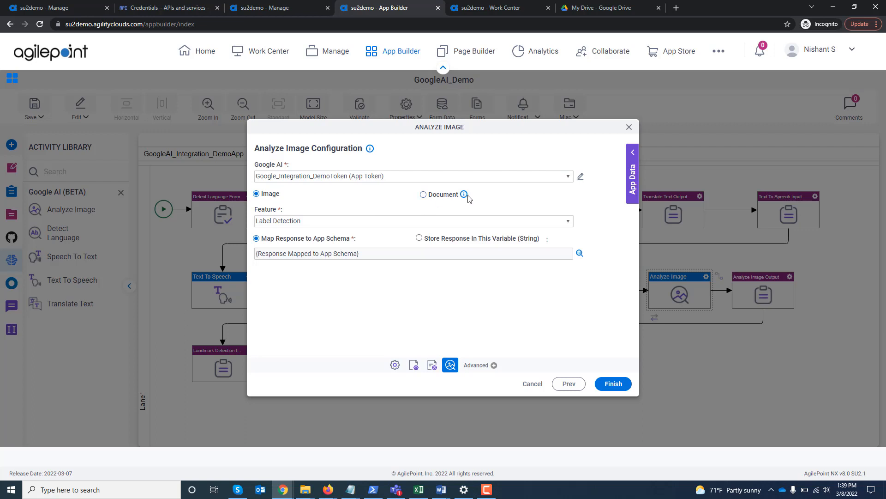
Step: Review the Analyze Image activity's supported document formats, feature choices and Label Detection response mapping, and close it without saving
{"action": "mouse_move", "coordinate": [465, 198]}
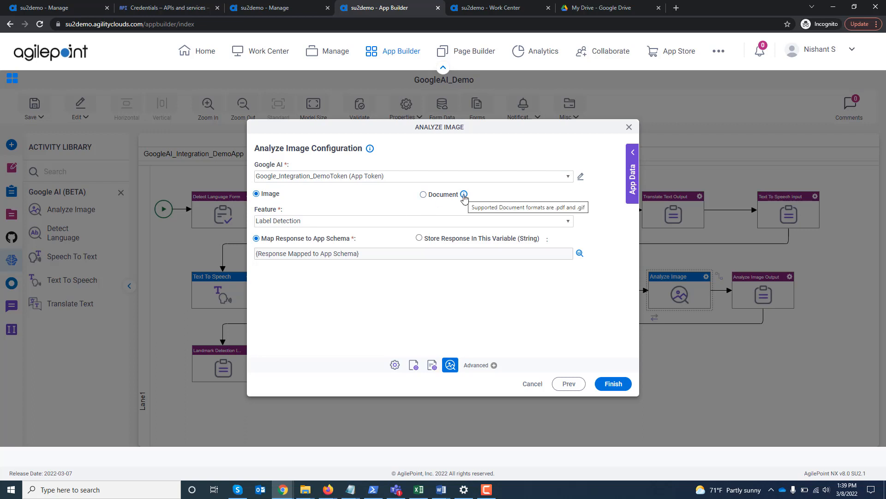
{"action": "left_click", "coordinate": [568, 223]}
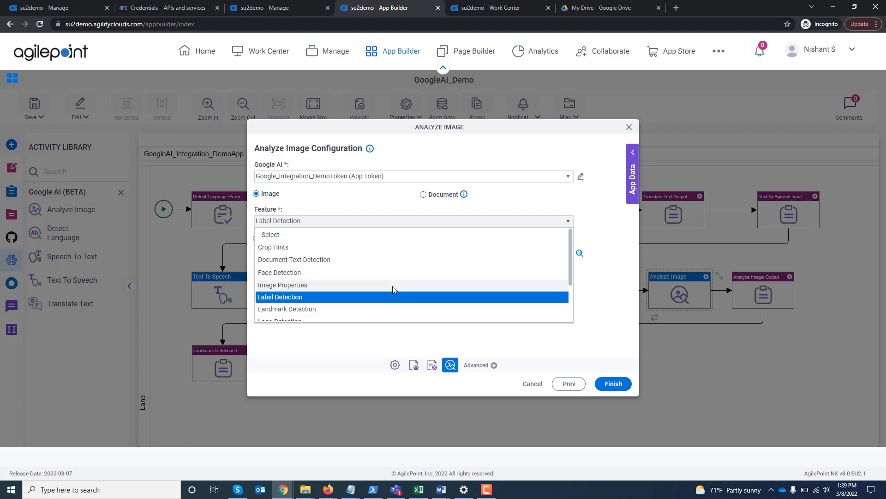
{"action": "scroll", "coordinate": [393, 289], "scroll_direction": "down", "scroll_amount": 3}
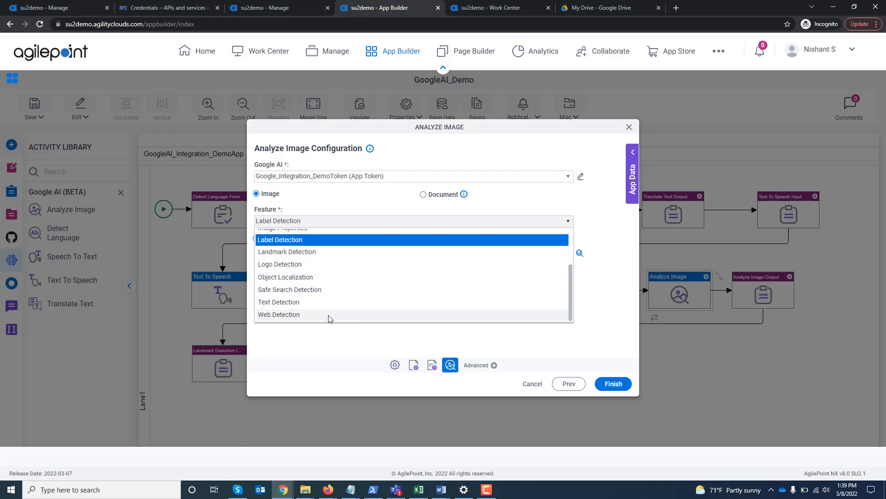
{"action": "left_click", "coordinate": [305, 241]}
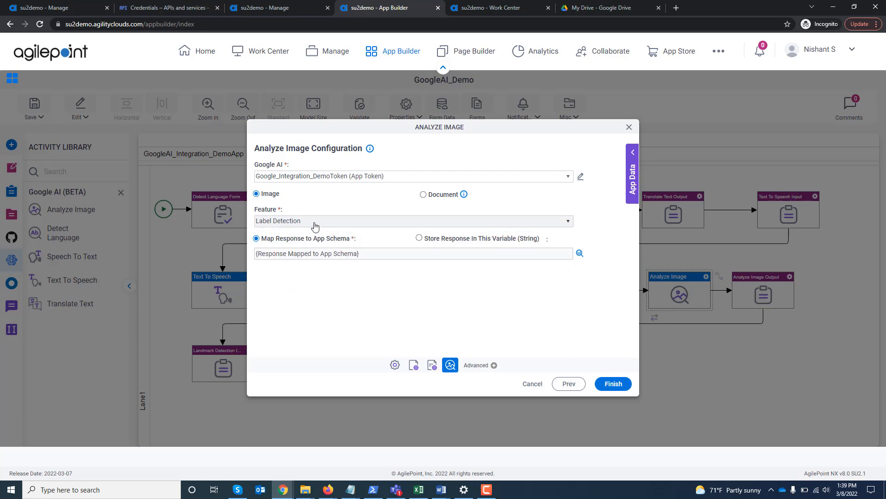
{"action": "left_click", "coordinate": [315, 226]}
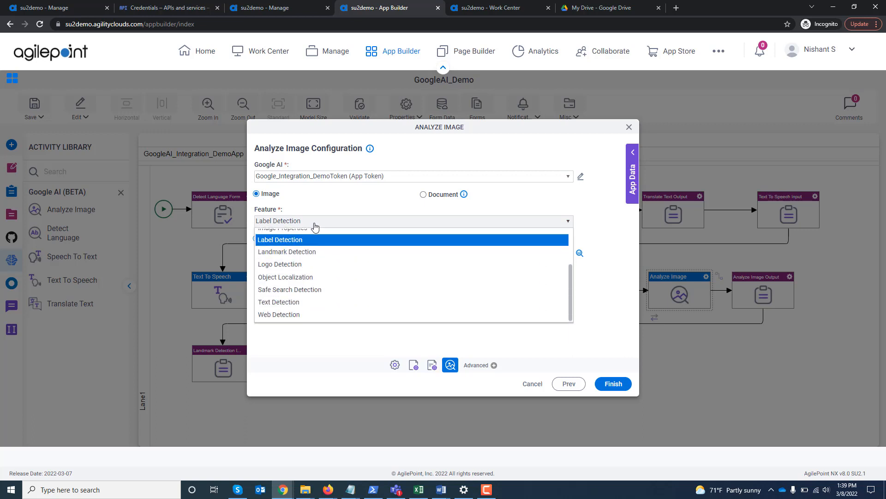
{"action": "left_click", "coordinate": [316, 225]}
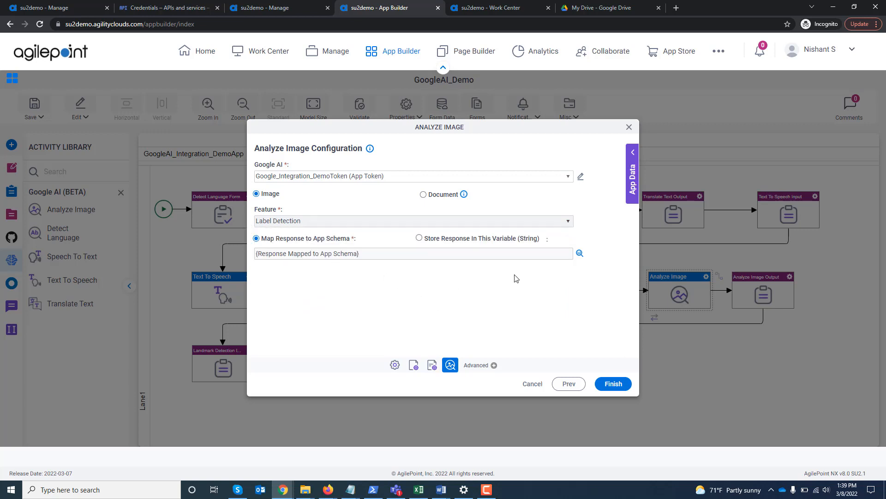
{"action": "left_click", "coordinate": [579, 254]}
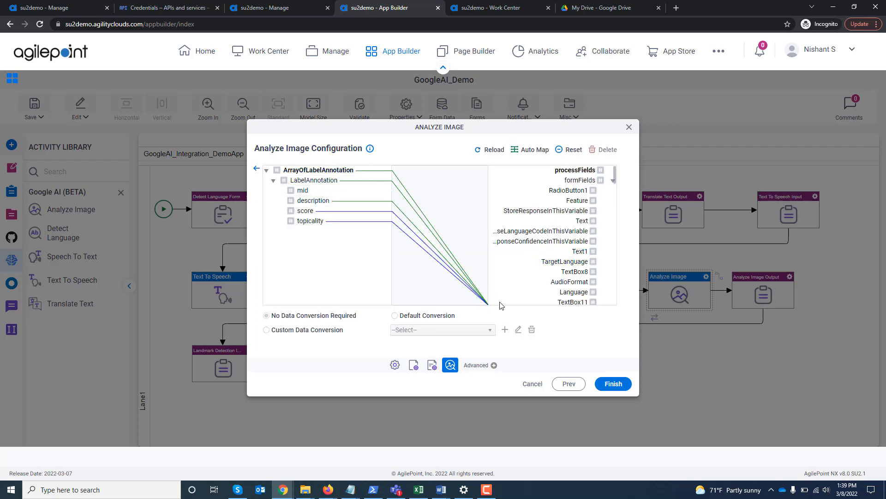
{"action": "left_click", "coordinate": [256, 170]}
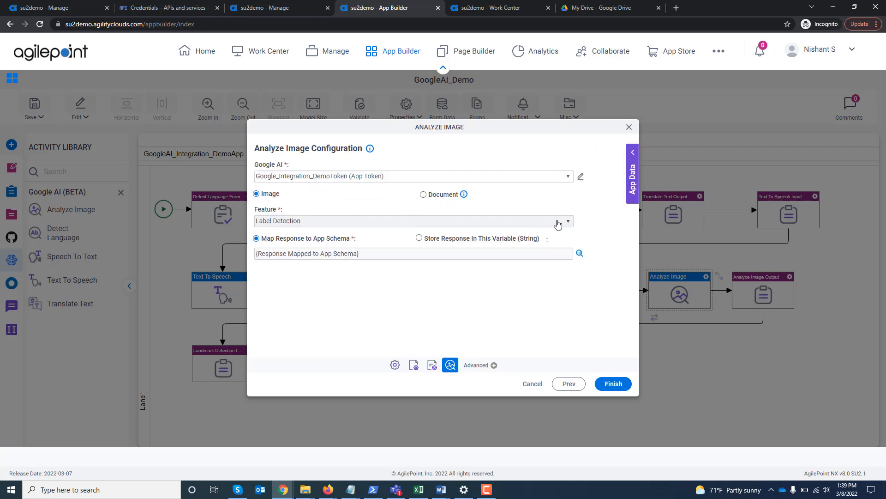
{"action": "left_click", "coordinate": [629, 127]}
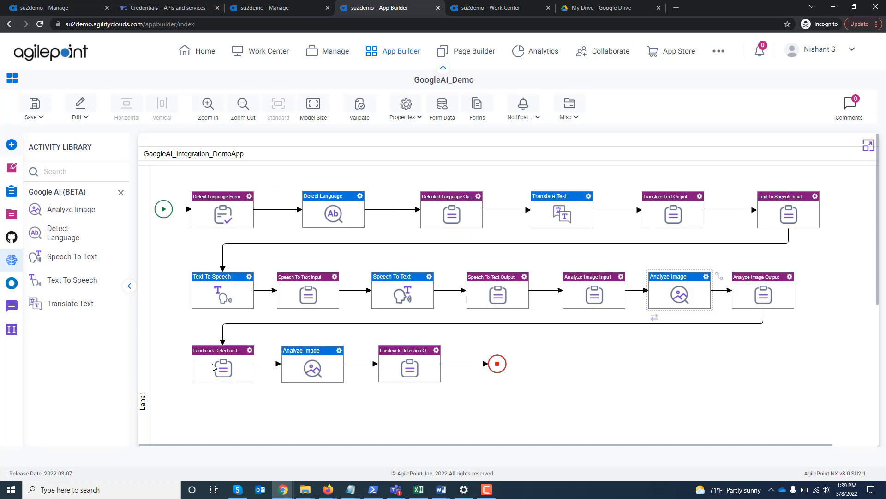
Step: Review the second Analyze Image activity's source file path and Landmark Detection configuration, and close it without saving
{"action": "double_click", "coordinate": [324, 367]}
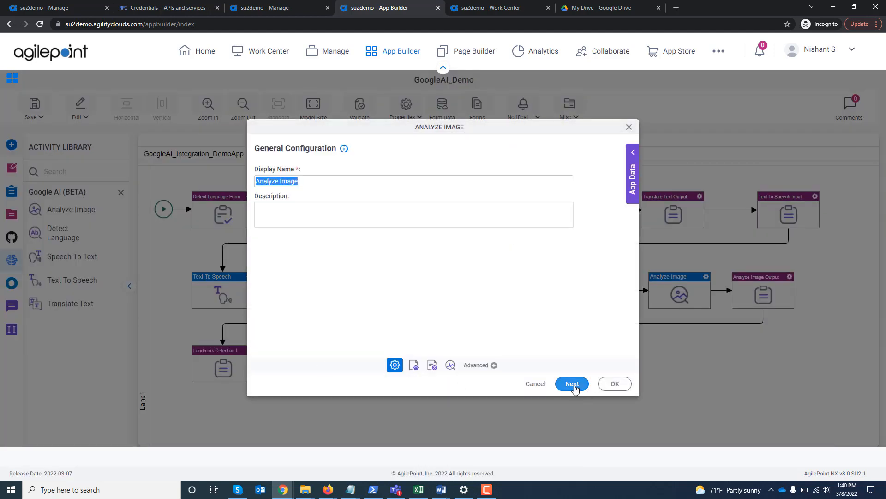
{"action": "left_click", "coordinate": [573, 386]}
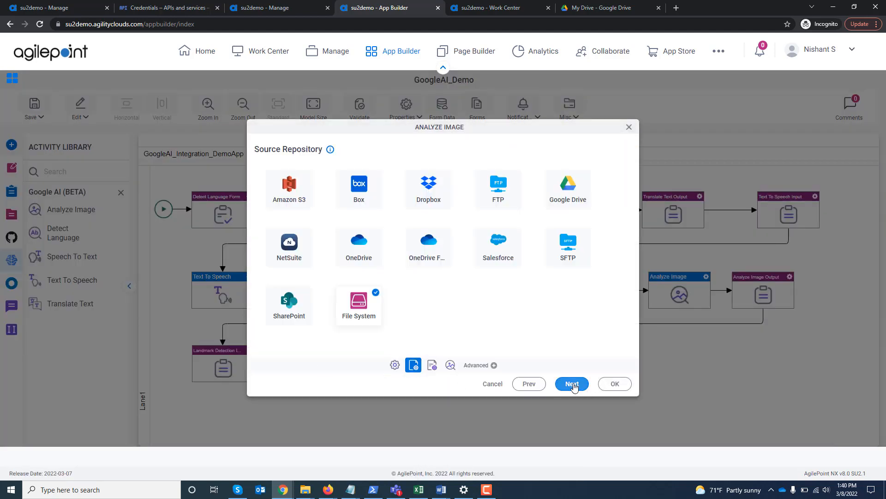
{"action": "left_click", "coordinate": [573, 386]}
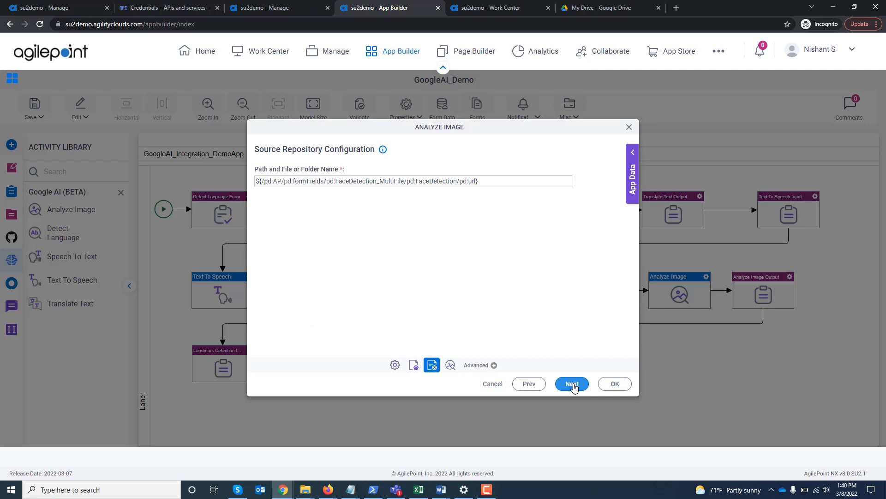
{"action": "left_click", "coordinate": [573, 386]}
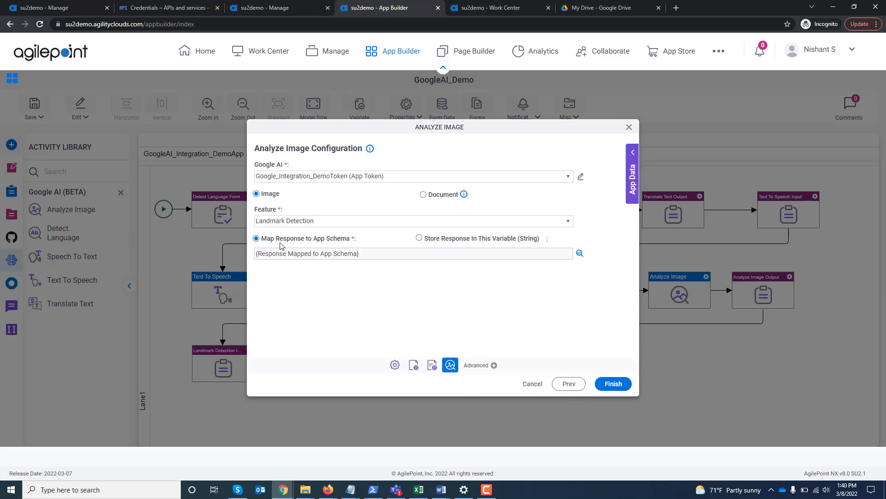
{"action": "left_click", "coordinate": [629, 128]}
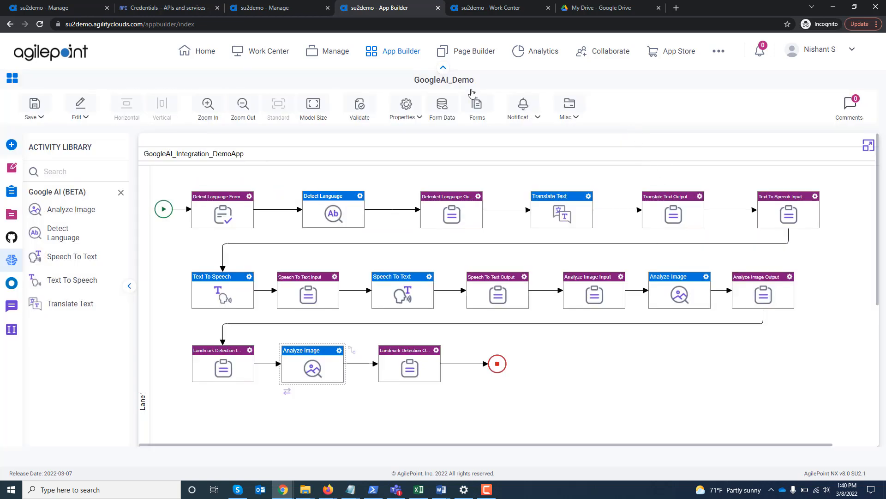
Step: Switch to My Apps in Work Center and start the GoogleAI_Demo app
{"action": "left_click", "coordinate": [506, 6]}
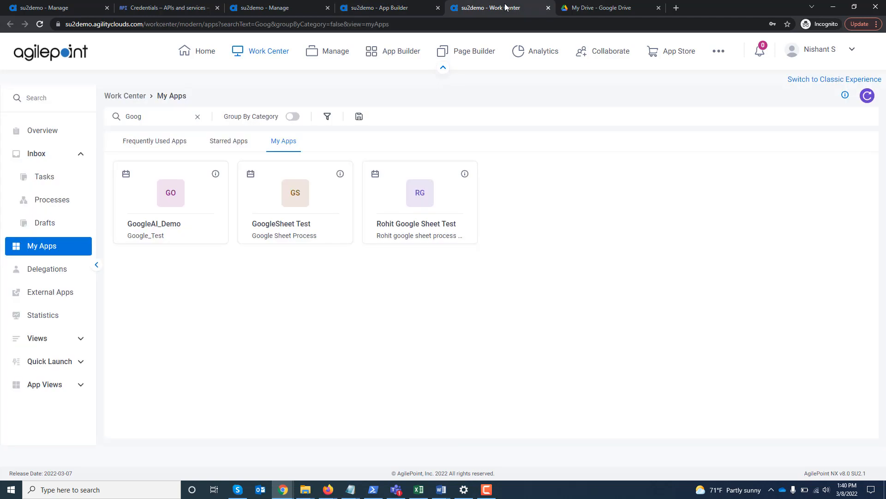
{"action": "left_click", "coordinate": [174, 197]}
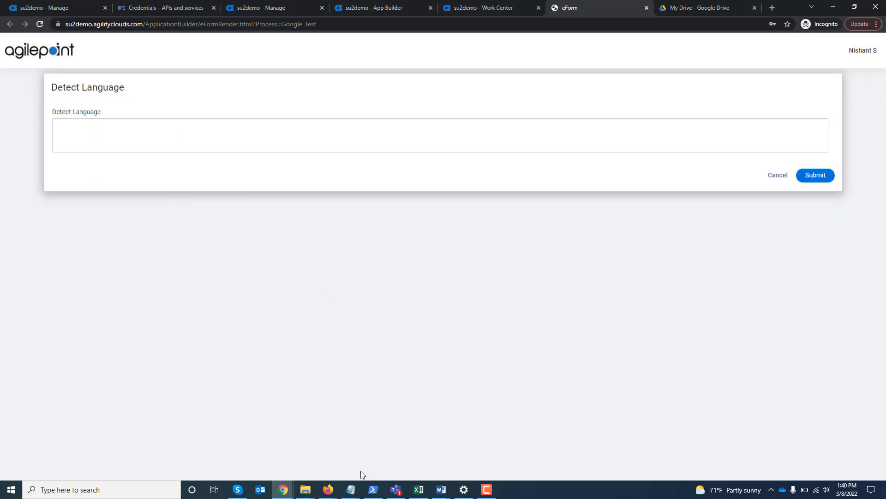
Step: Copy "O futuro pertence àqueles que se preparam para ele hoje." from the Notepad notes into the Detect Language field and submit the form
{"action": "mouse_move", "coordinate": [351, 491]}
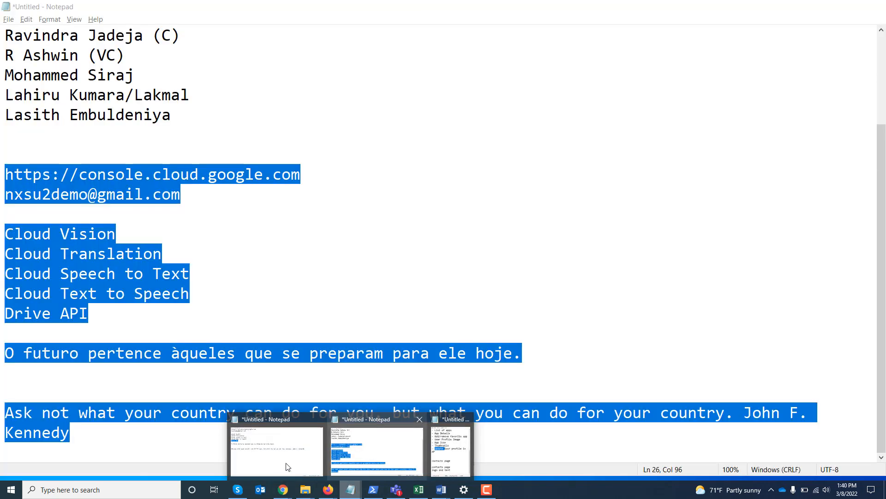
{"action": "left_click", "coordinate": [288, 466]}
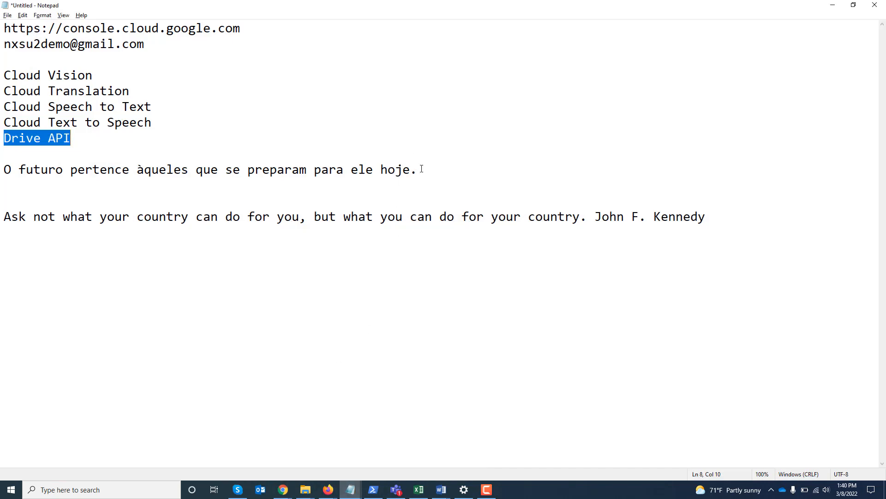
{"action": "left_click_drag", "start_coordinate": [422, 170], "coordinate": [213, 150]}
{"action": "left_click_drag", "start_coordinate": [25, 165], "coordinate": [5, 169]}
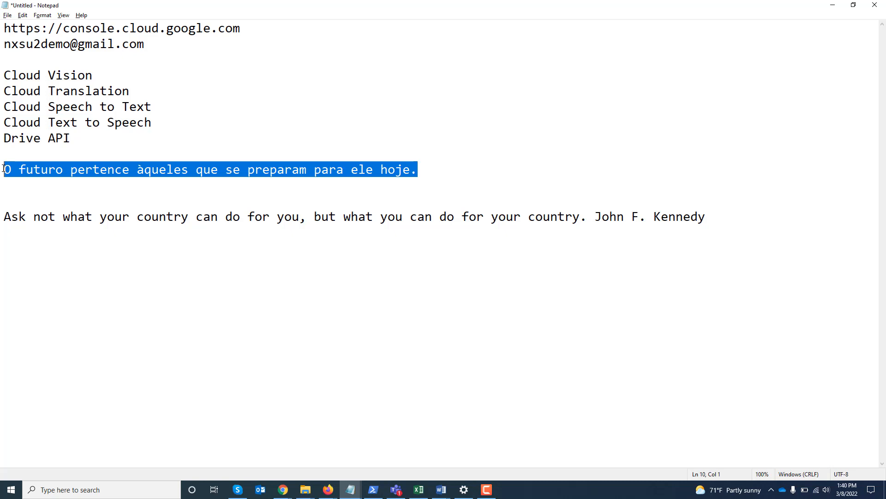
{"action": "key", "text": "ctrl+c"}
{"action": "key", "text": "alt+Tab"}
{"action": "left_click", "coordinate": [129, 136]}
{"action": "key", "text": "ctrl+v"}
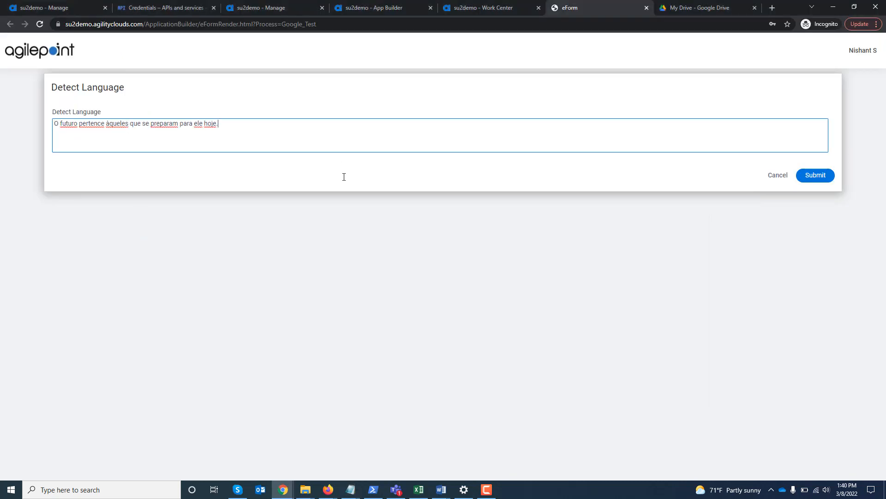
{"action": "left_click", "coordinate": [812, 182]}
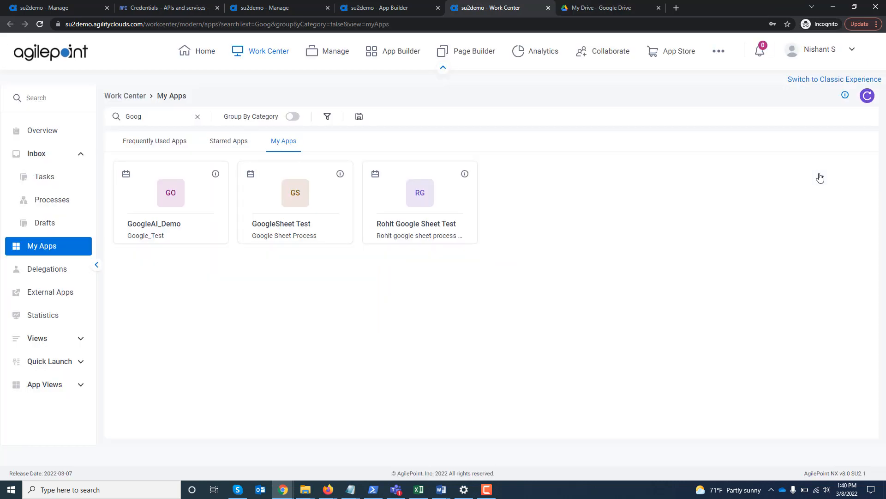
Step: From the inbox tasks, view the Detected Language Output task's process, open its assigned participant's form and submit it
{"action": "left_click", "coordinate": [44, 180]}
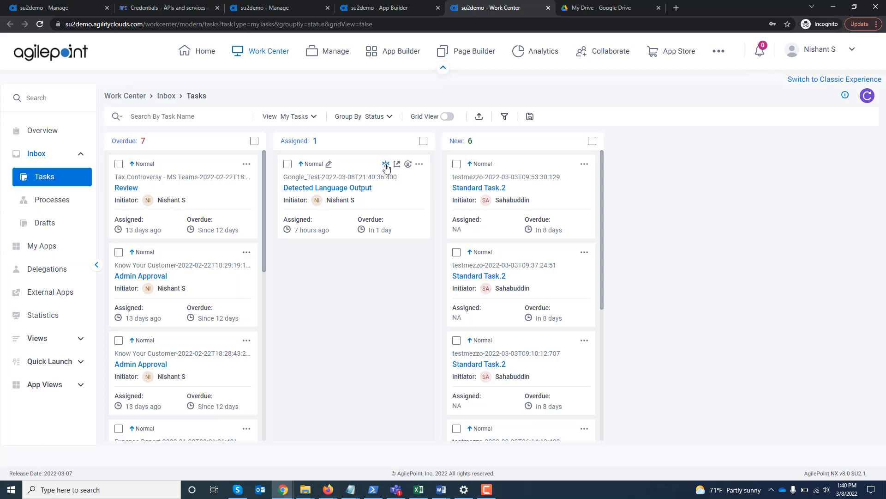
{"action": "left_click", "coordinate": [386, 165]}
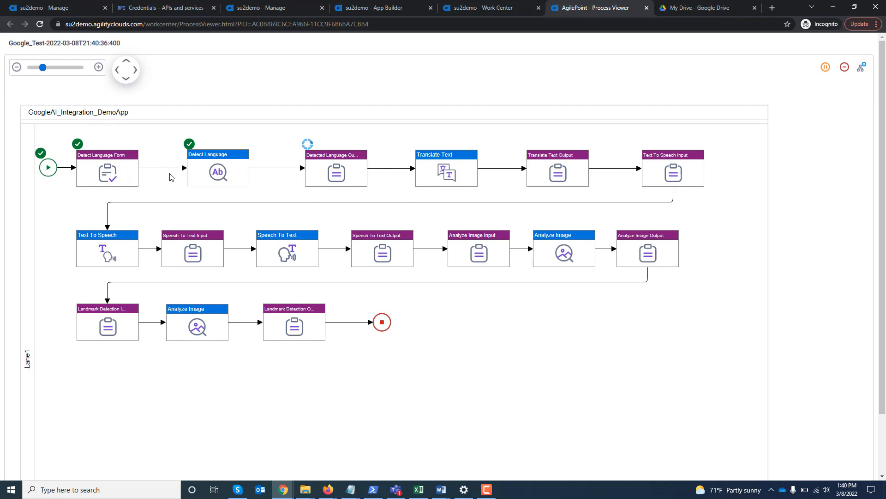
{"action": "left_click", "coordinate": [332, 171]}
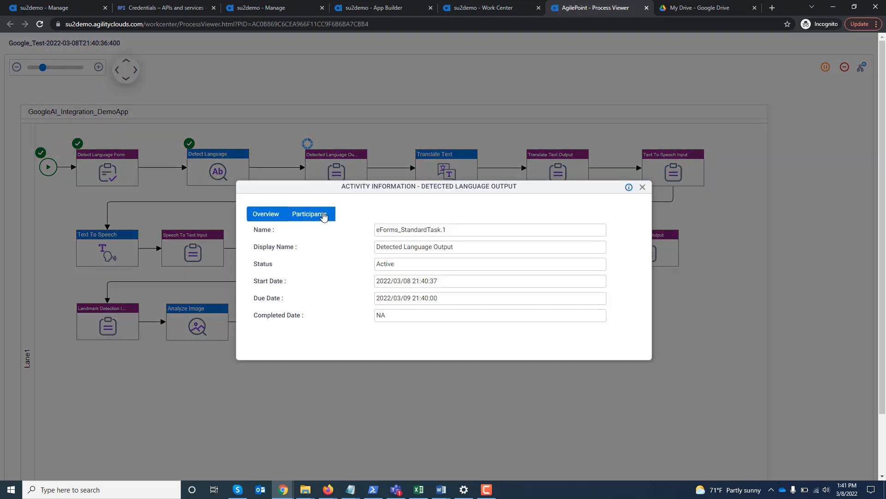
{"action": "left_click", "coordinate": [323, 214]}
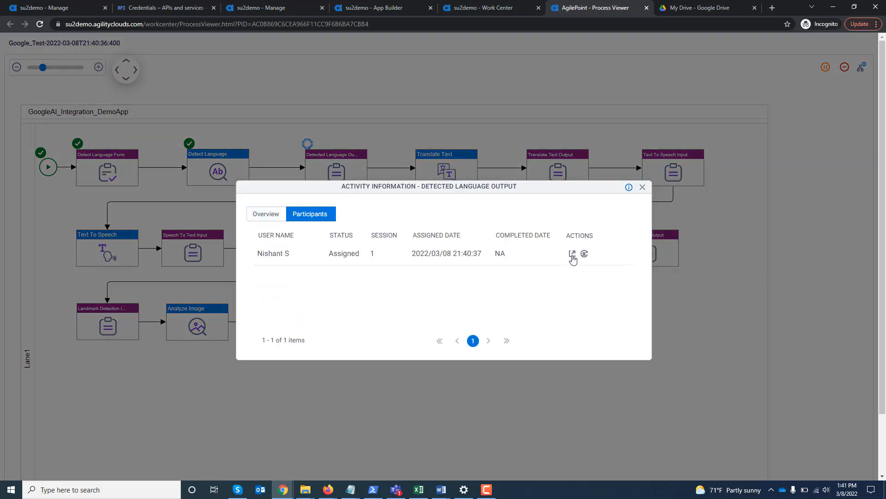
{"action": "left_click", "coordinate": [572, 254]}
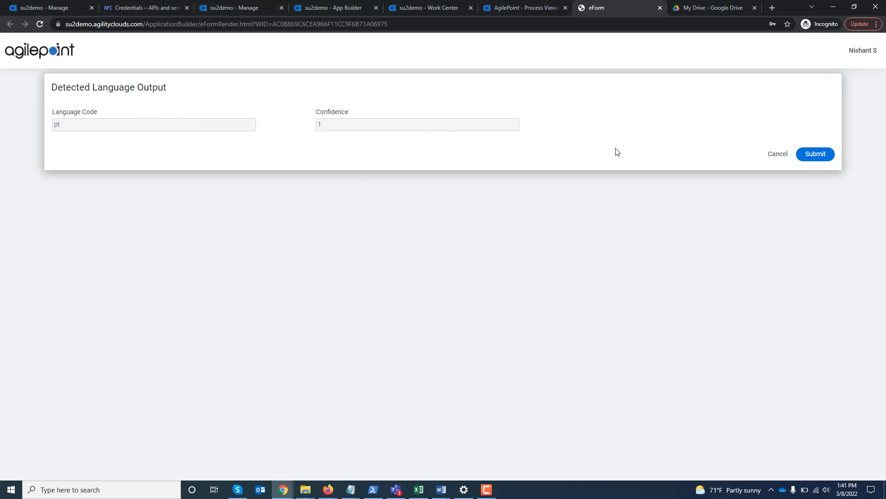
{"action": "left_click", "coordinate": [821, 156]}
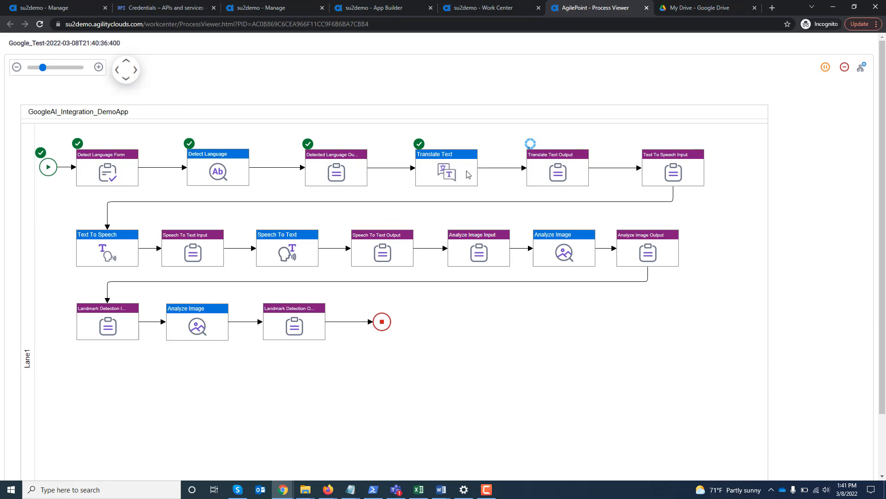
Step: Open the Translate Text Output task from the process view, review the translated text and submit the form
{"action": "left_click", "coordinate": [565, 163]}
{"action": "left_click", "coordinate": [312, 217]}
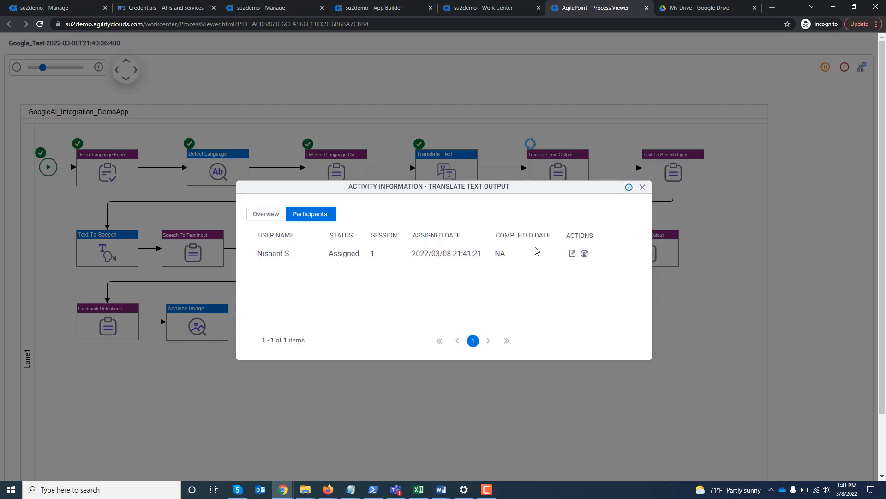
{"action": "left_click", "coordinate": [573, 254]}
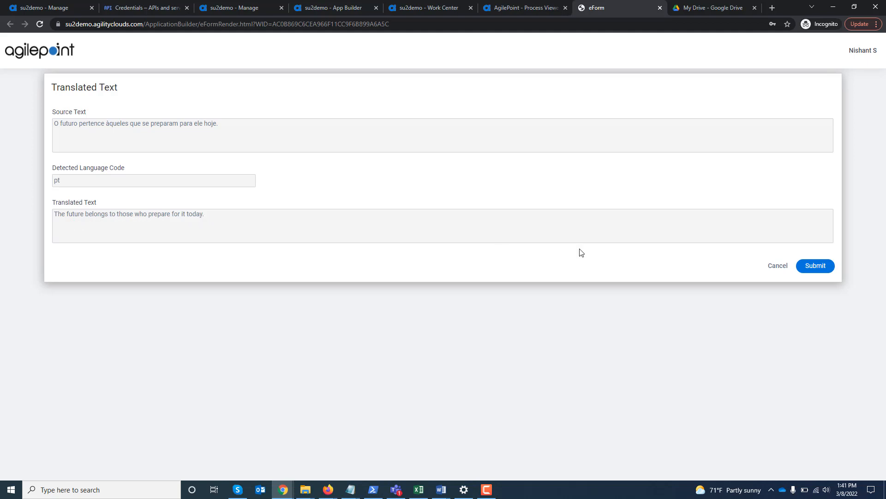
{"action": "left_click", "coordinate": [820, 271]}
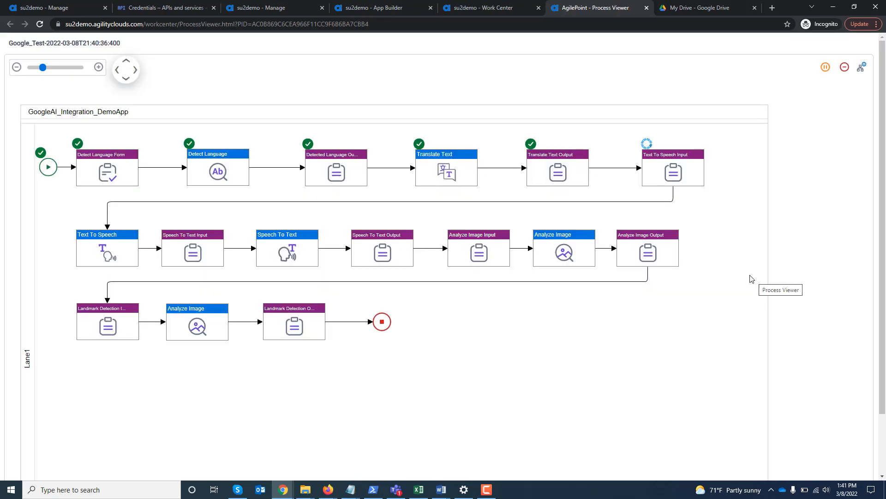
Step: Open the assigned participant's form for the Text To Speech Input activity from the process view
{"action": "left_click", "coordinate": [671, 169]}
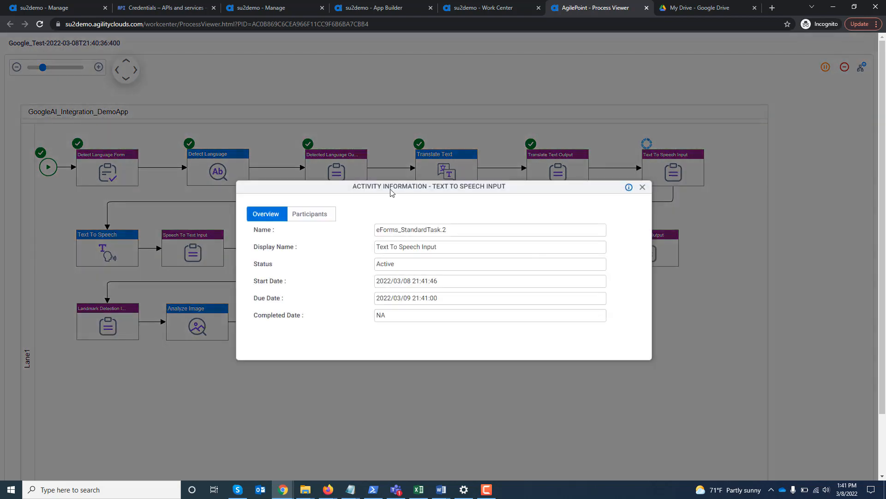
{"action": "left_click", "coordinate": [310, 216]}
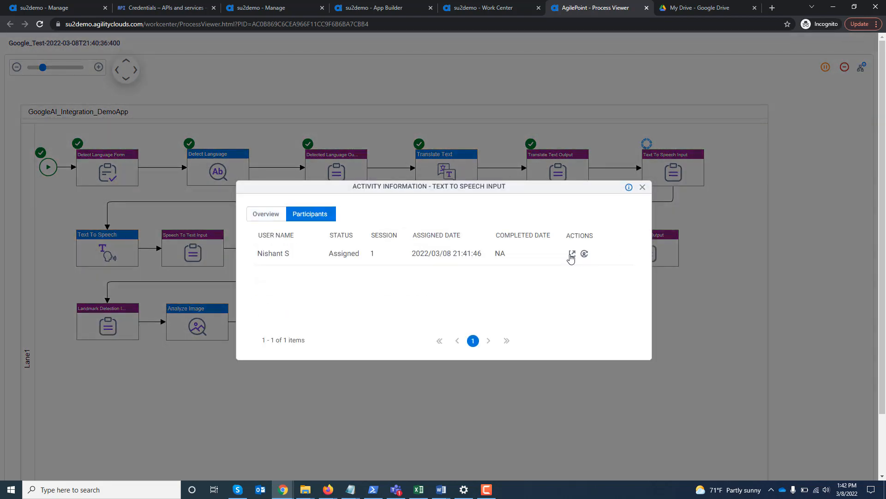
{"action": "left_click", "coordinate": [572, 255]}
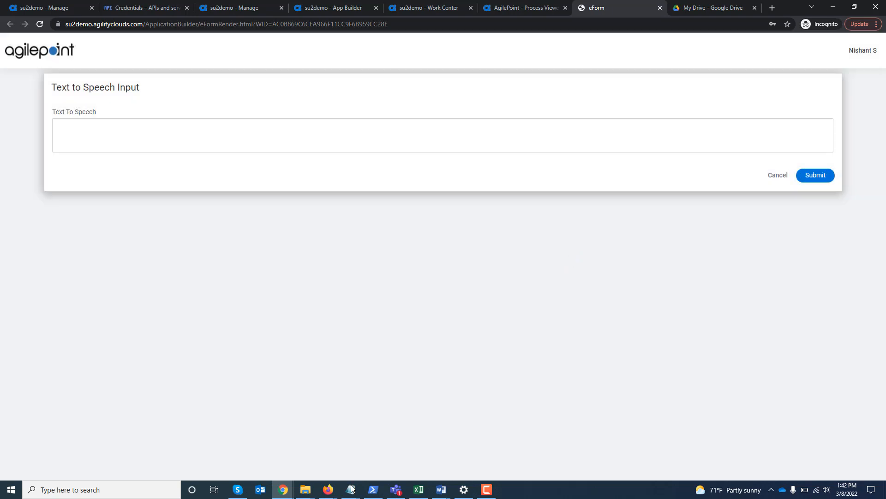
Step: Copy the John F. Kennedy quote from the Notepad notes into the Text To Speech field, submit the form and return to the process view
{"action": "left_click", "coordinate": [351, 489]}
{"action": "left_click", "coordinate": [277, 458]}
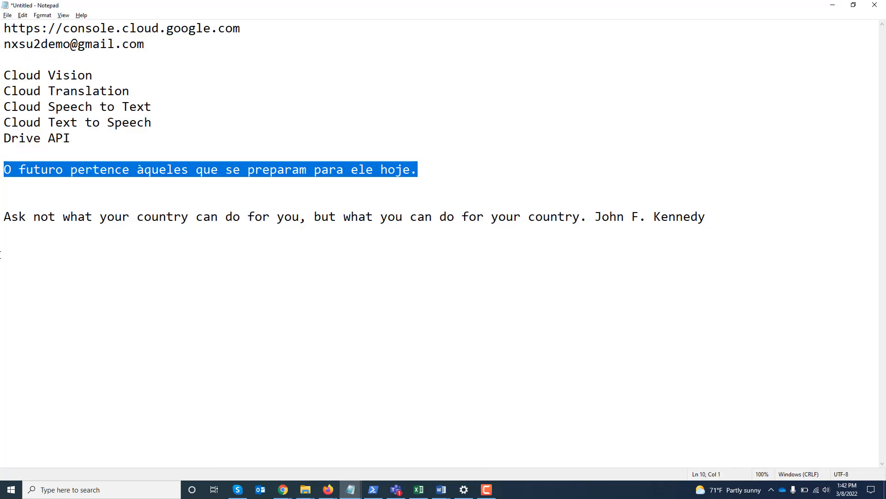
{"action": "left_click_drag", "start_coordinate": [3, 216], "coordinate": [706, 212]}
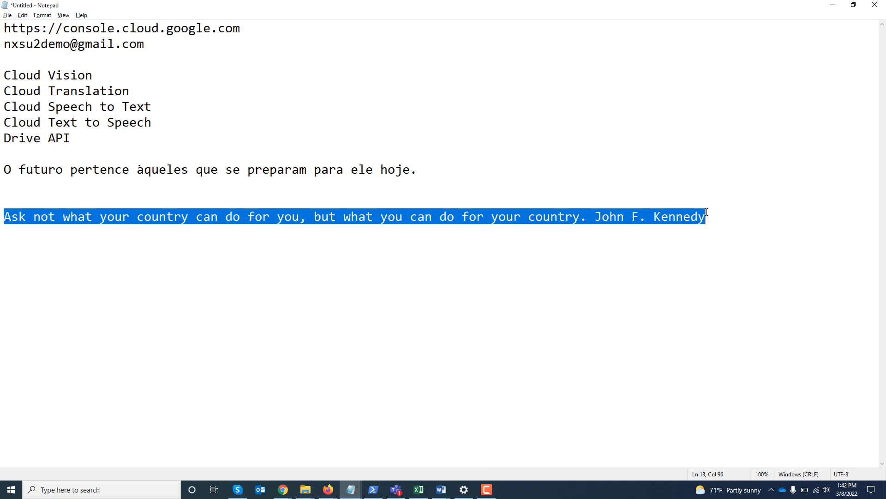
{"action": "key", "text": "alt+Tab"}
{"action": "left_click", "coordinate": [284, 144]}
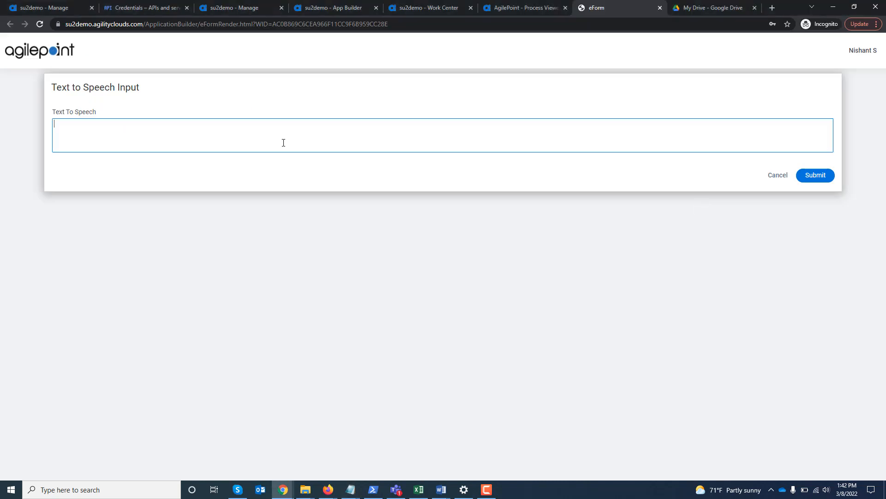
{"action": "key", "text": "ctrl+v"}
{"action": "left_click", "coordinate": [823, 180]}
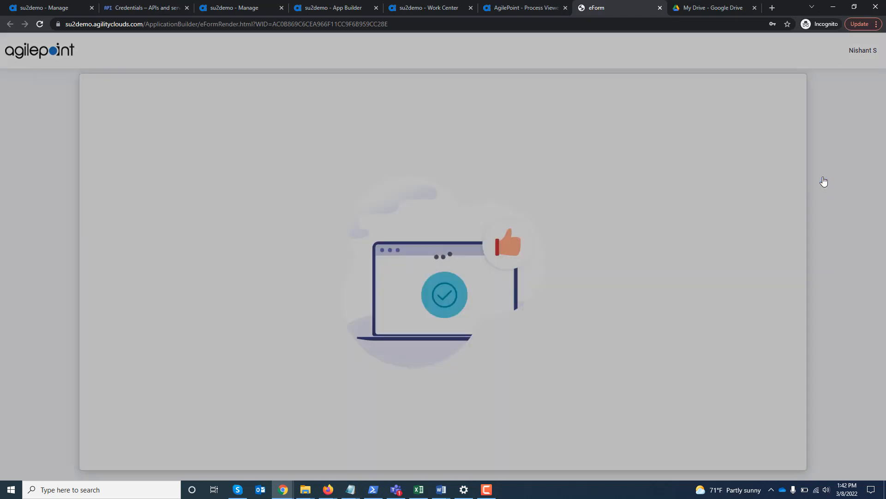
{"action": "key", "text": "ctrl+w"}
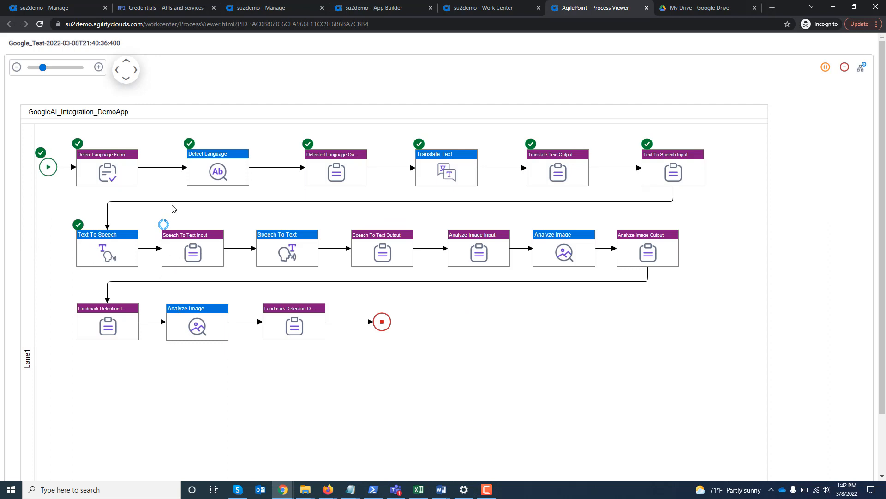
Step: Switch to Google Drive and open the AgilePoint Demo folder to check for the generated speech audio file
{"action": "left_click", "coordinate": [686, 10]}
{"action": "left_click", "coordinate": [167, 129]}
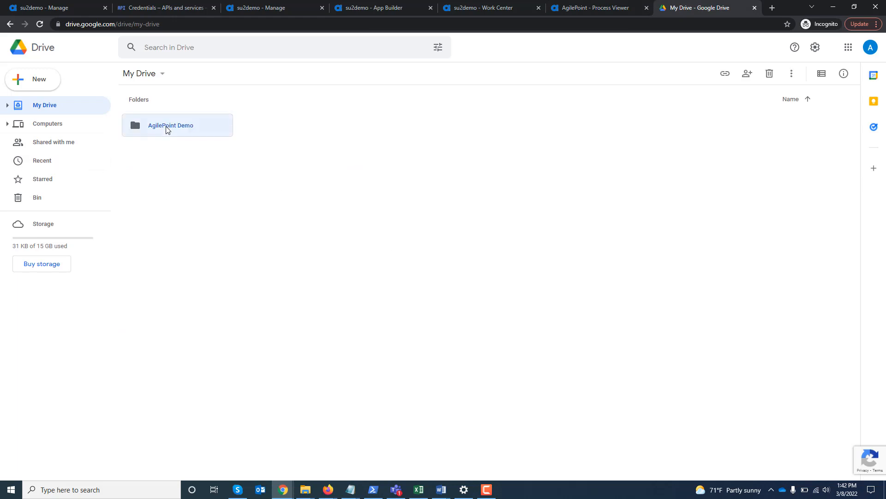
{"action": "double_click", "coordinate": [168, 129]}
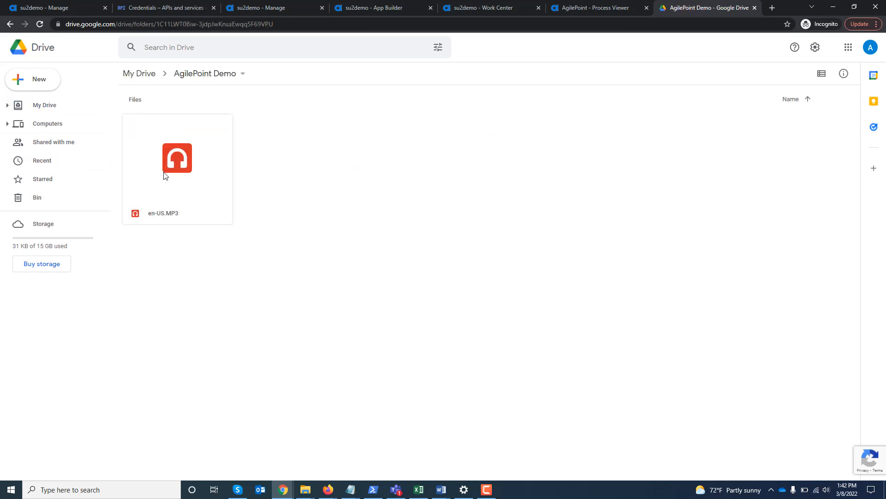
Step: Open the Speech To Text Input task from the process view, upload obamaspeech.flac as the audio file and submit the form
{"action": "left_click", "coordinate": [581, 9]}
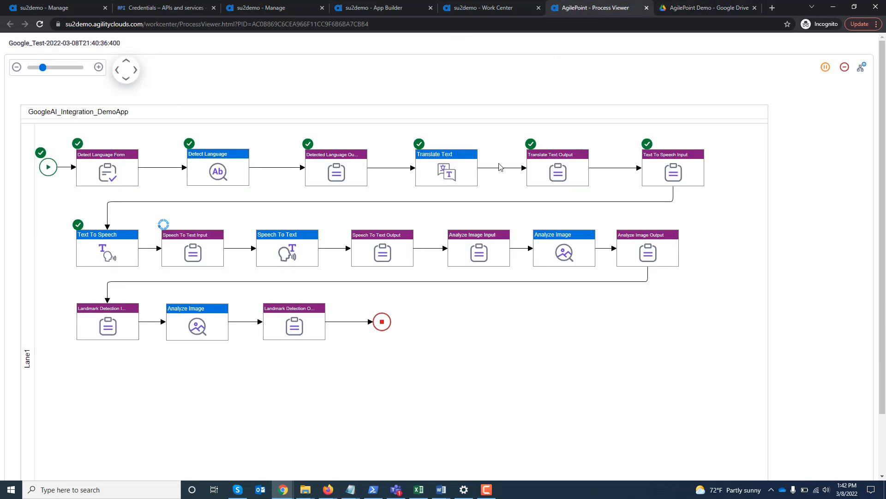
{"action": "left_click", "coordinate": [192, 245]}
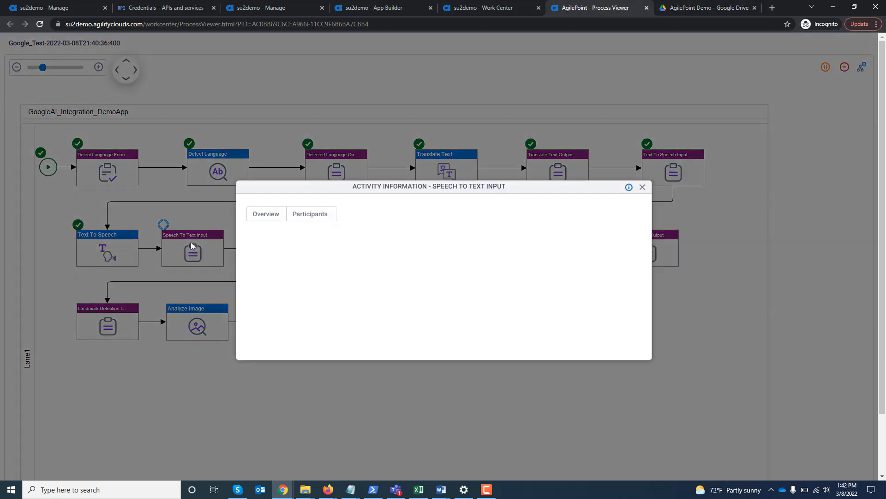
{"action": "left_click", "coordinate": [311, 214]}
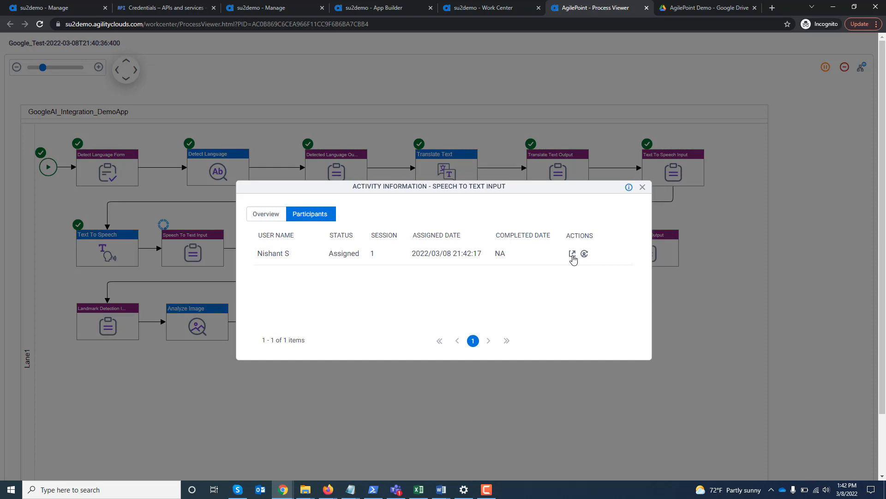
{"action": "left_click", "coordinate": [572, 254]}
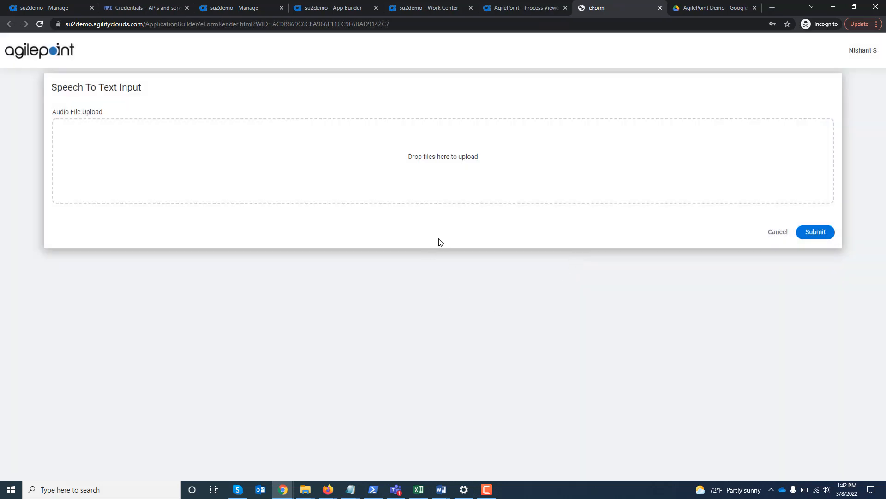
{"action": "left_click", "coordinate": [433, 158]}
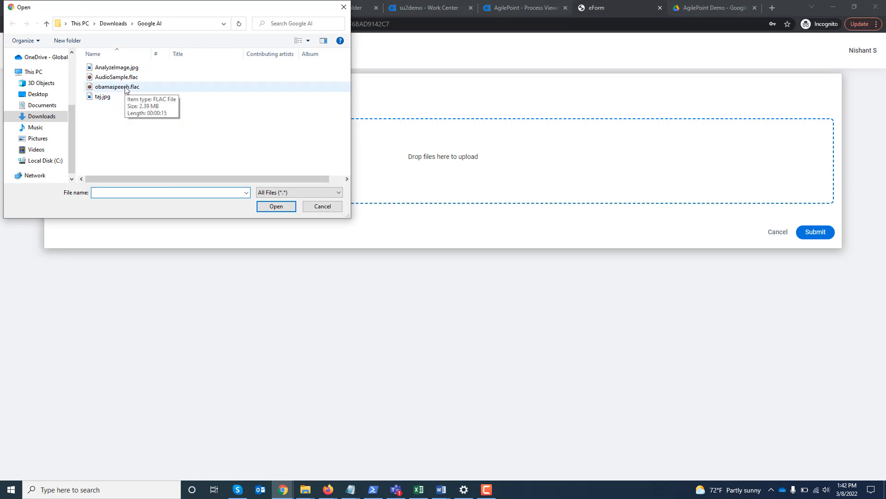
{"action": "double_click", "coordinate": [117, 87]}
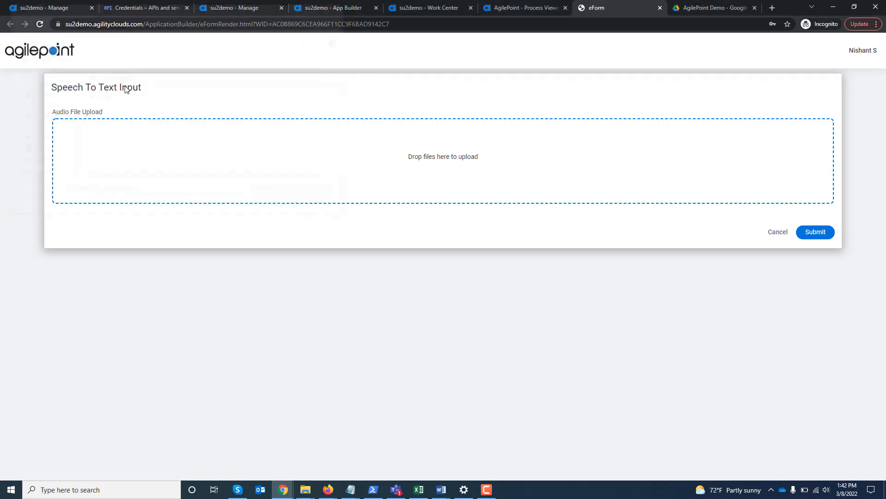
{"action": "left_click", "coordinate": [815, 232]}
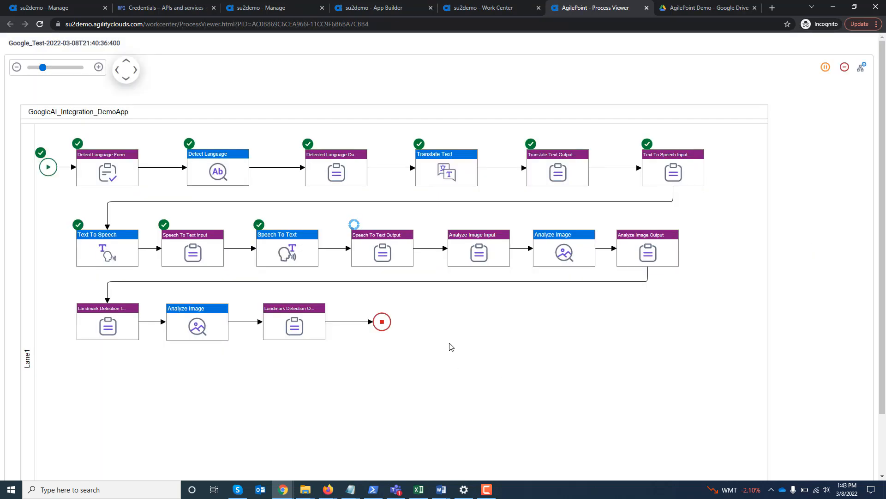
Step: Open the Speech To Text Output task from the process view, review the transcription, confidence and language code, and submit the form
{"action": "left_click", "coordinate": [385, 259]}
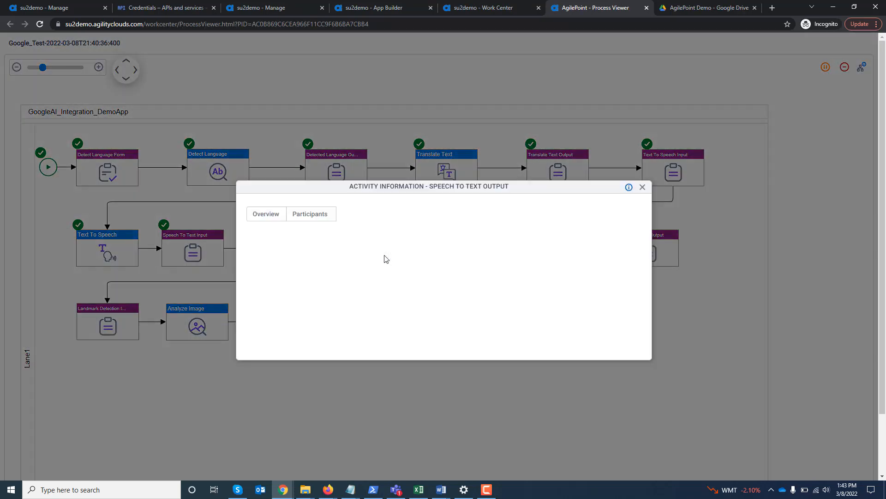
{"action": "left_click", "coordinate": [309, 213]}
{"action": "left_click", "coordinate": [573, 254]}
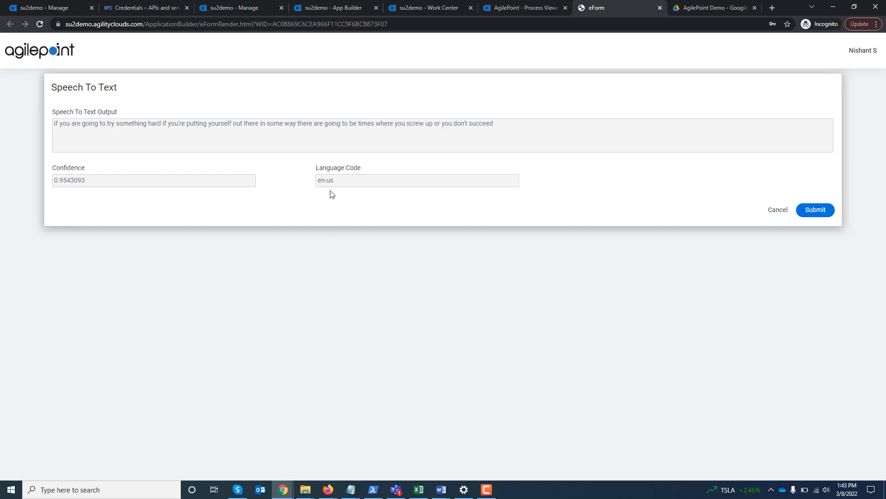
{"action": "left_click", "coordinate": [815, 210]}
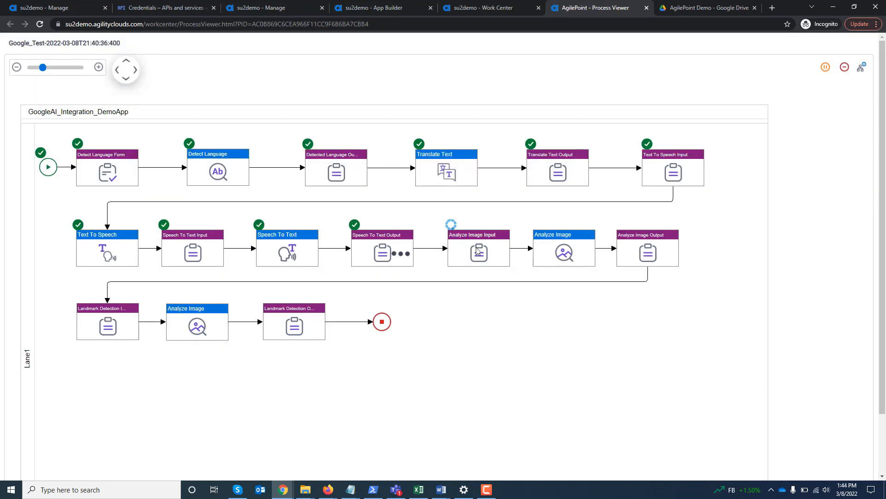
Step: Preview AnalyzeImage.jpg from the Google AI downloads folder at a larger zoom and return to the process view in the browser
{"action": "key", "text": "alt+Tab"}
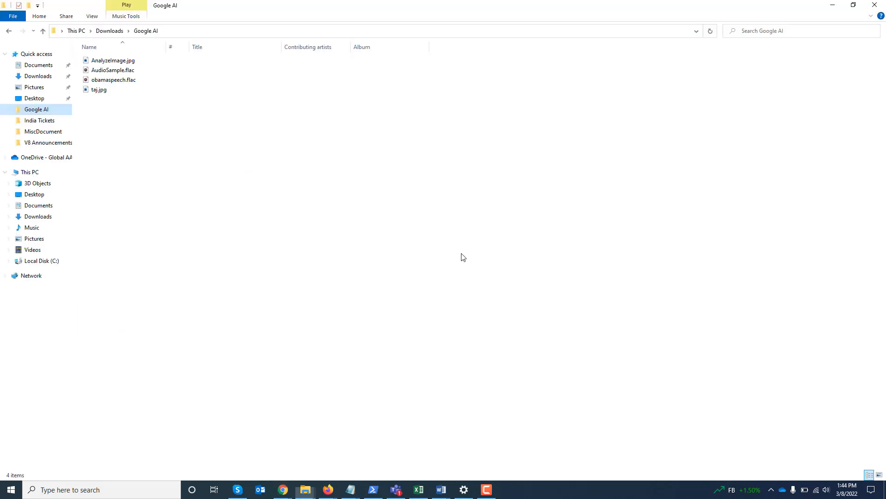
{"action": "double_click", "coordinate": [118, 60]}
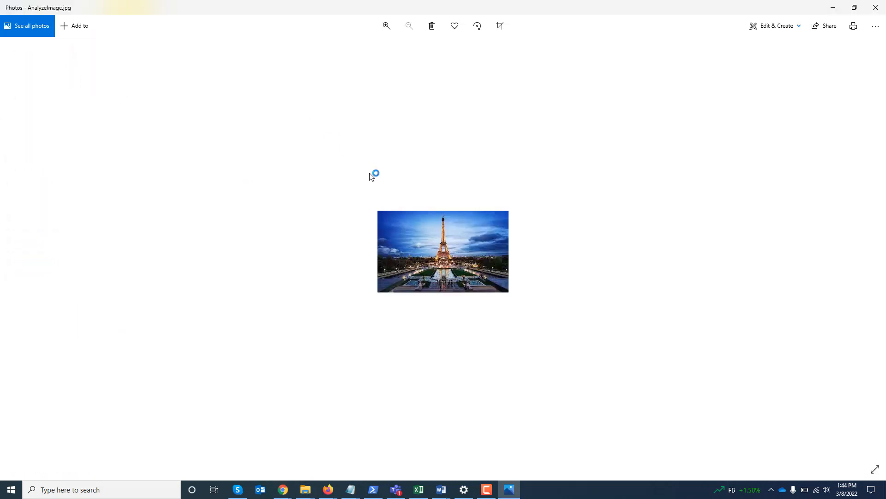
{"action": "left_click", "coordinate": [387, 26]}
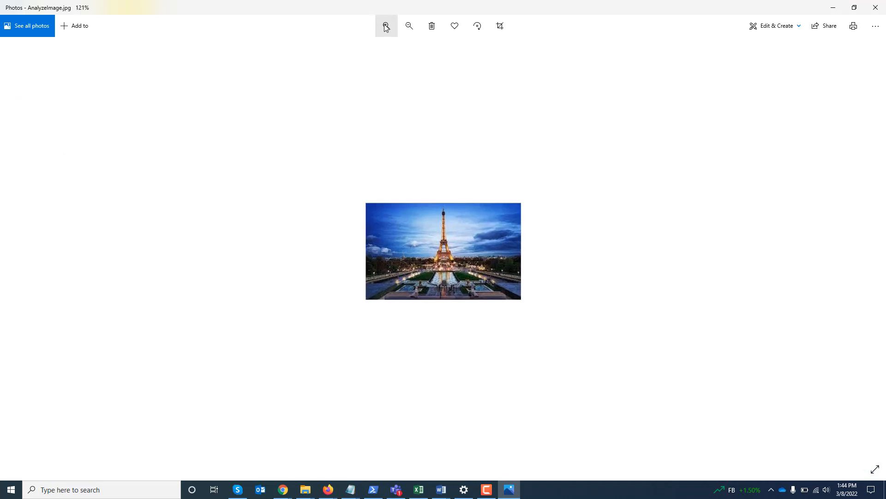
{"action": "left_click", "coordinate": [387, 27]}
{"action": "left_click", "coordinate": [386, 27]}
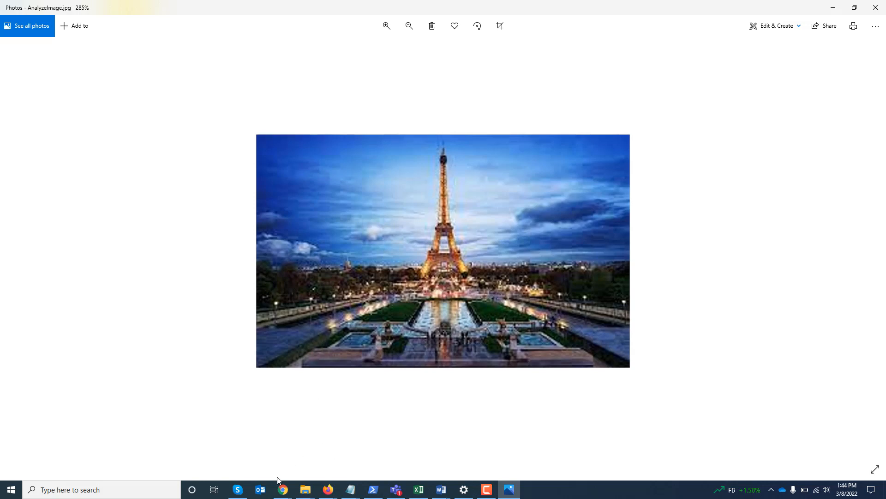
{"action": "mouse_move", "coordinate": [283, 489]}
{"action": "left_click", "coordinate": [331, 455]}
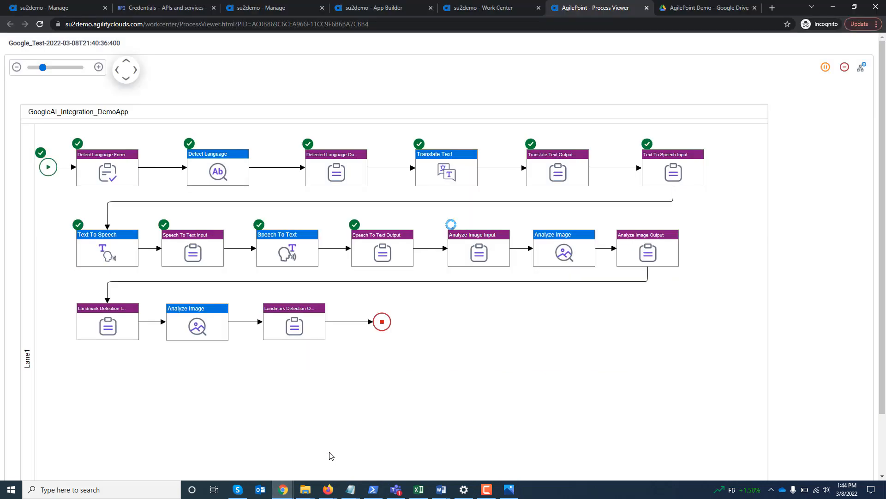
Step: Open the Analyze Image Input task from the process view, upload AnalyzeImage.jpg as the image and submit the form
{"action": "left_click", "coordinate": [473, 257]}
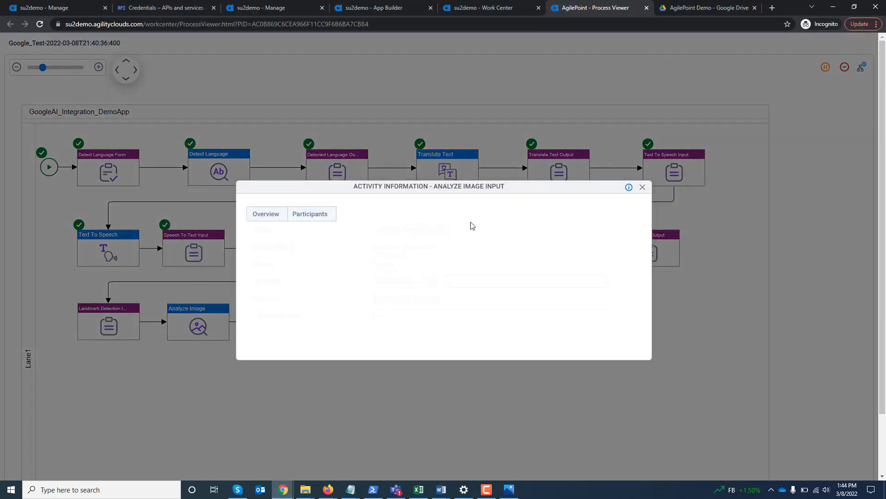
{"action": "left_click", "coordinate": [572, 254]}
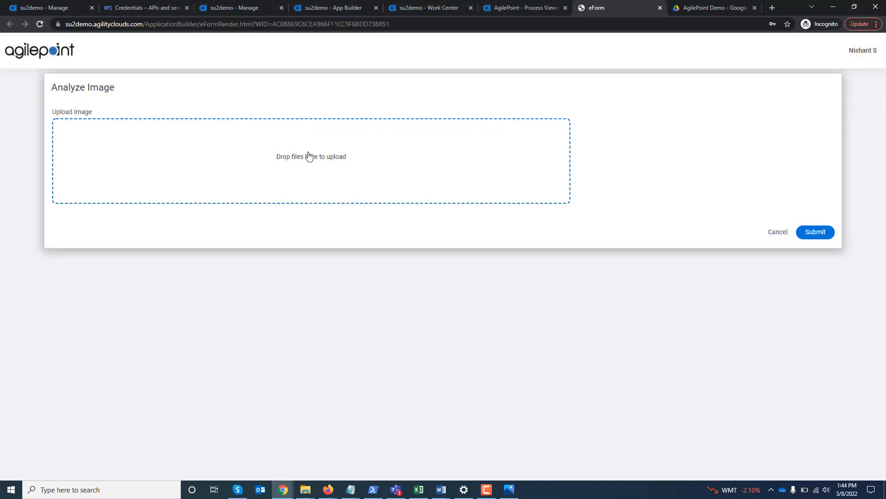
{"action": "left_click", "coordinate": [310, 156]}
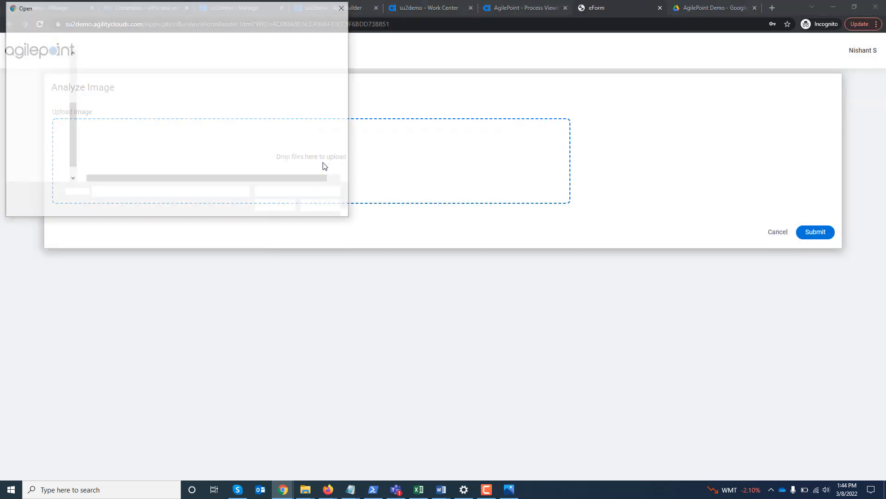
{"action": "double_click", "coordinate": [135, 65]}
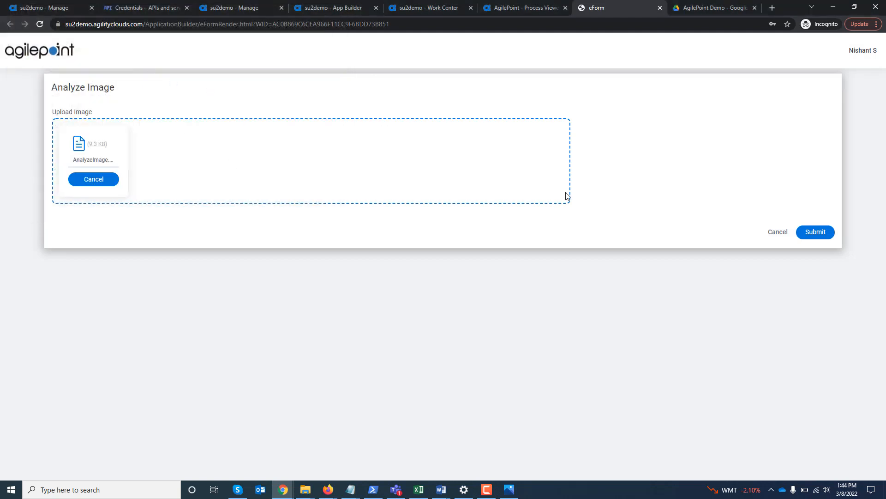
{"action": "left_click", "coordinate": [815, 233]}
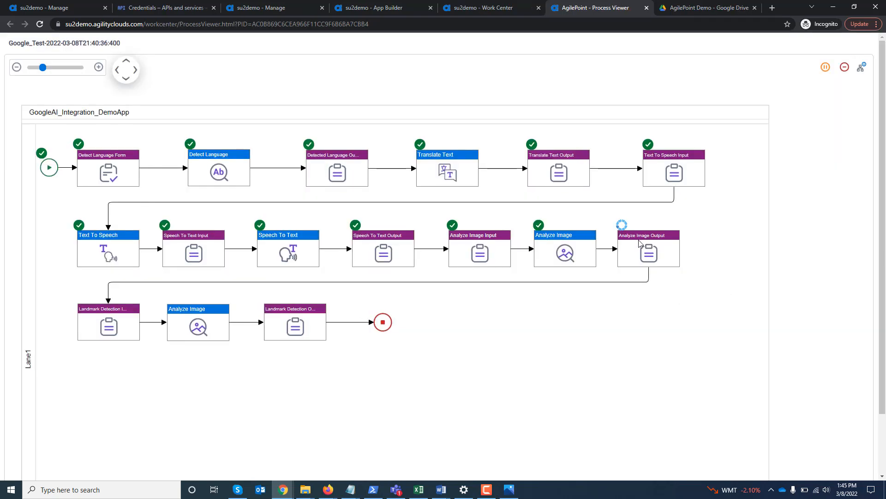
Step: Open the Analyze Image Output task from the process view, review all descriptions, scores and topicality values, and submit the form
{"action": "left_click", "coordinate": [639, 242]}
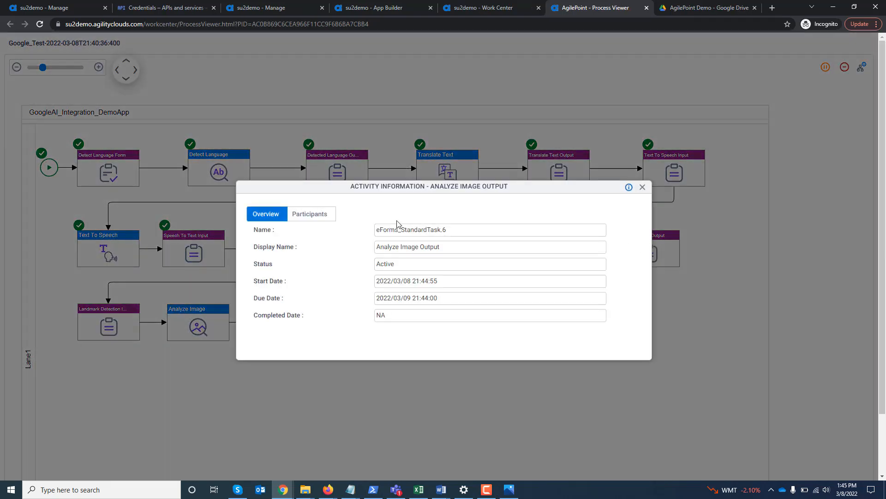
{"action": "left_click", "coordinate": [329, 216]}
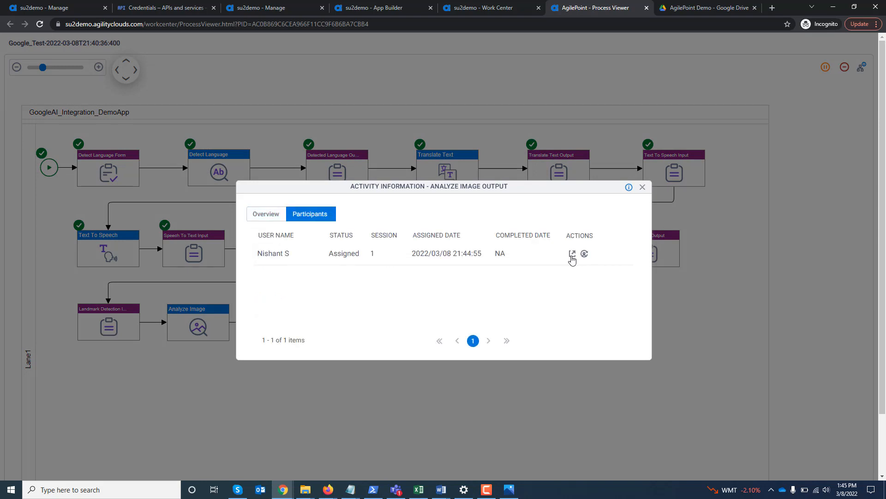
{"action": "left_click", "coordinate": [573, 255]}
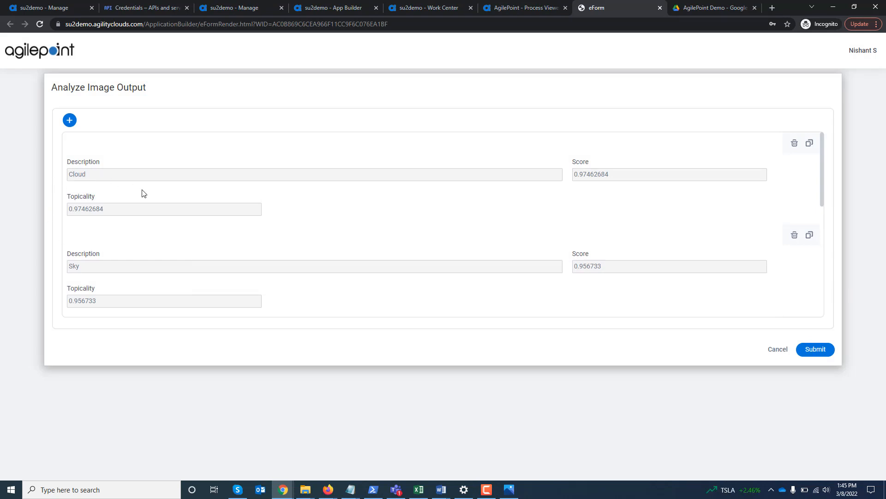
{"action": "scroll", "coordinate": [223, 223], "scroll_direction": "down", "scroll_amount": 4}
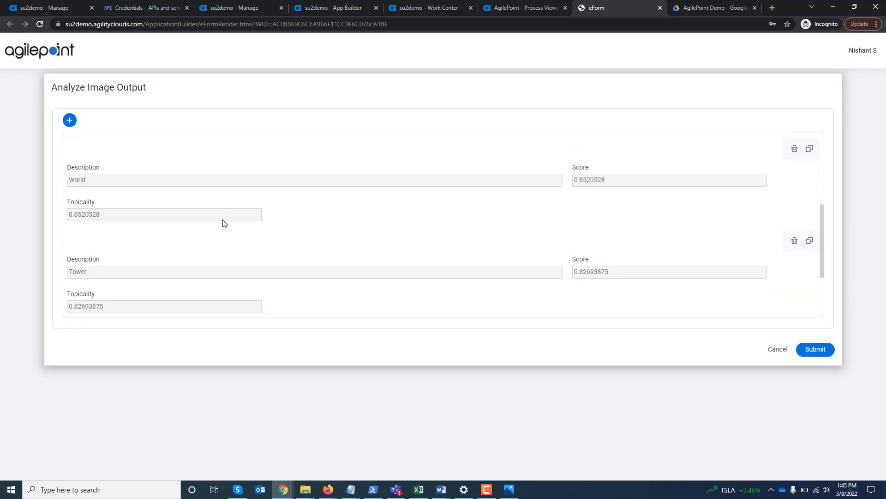
{"action": "scroll", "coordinate": [223, 223], "scroll_direction": "down", "scroll_amount": 3}
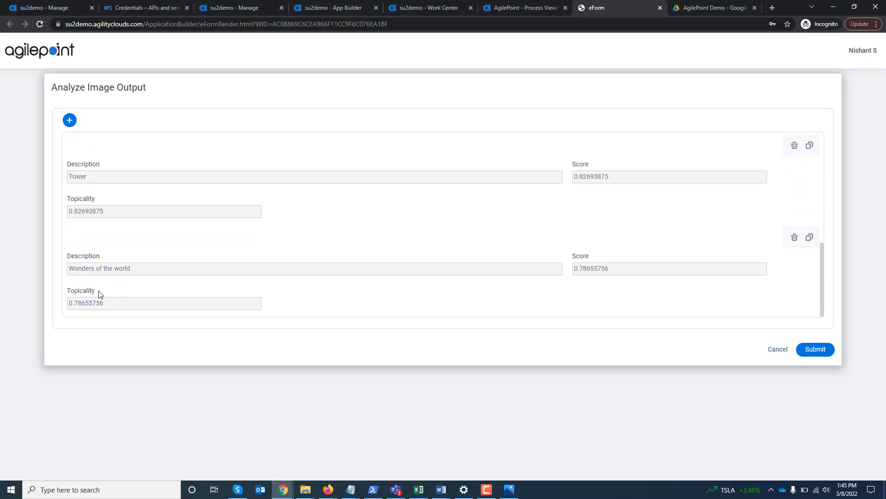
{"action": "left_click", "coordinate": [816, 348]}
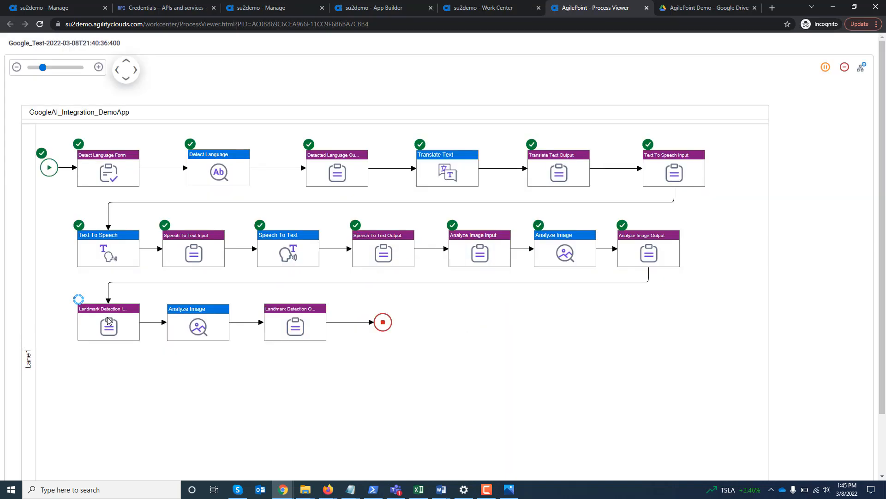
Step: Open the form of the assigned Landmark Detection Input task from the process view
{"action": "left_click", "coordinate": [107, 316]}
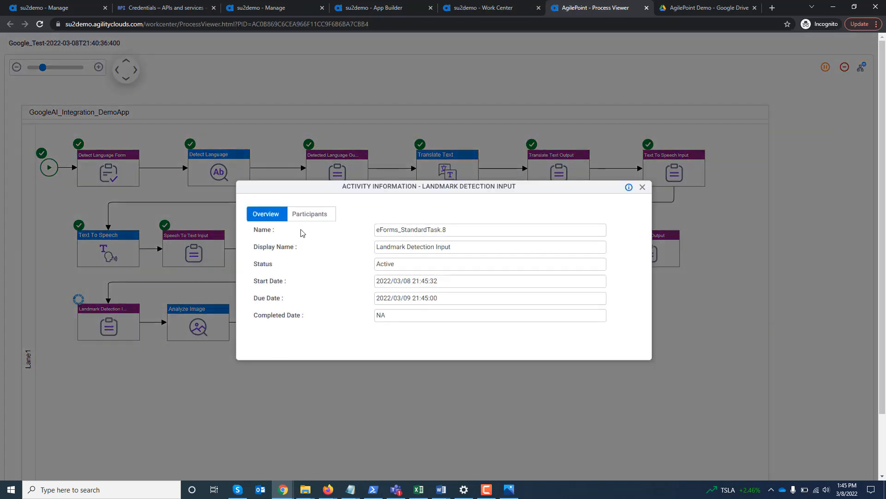
{"action": "left_click", "coordinate": [309, 214]}
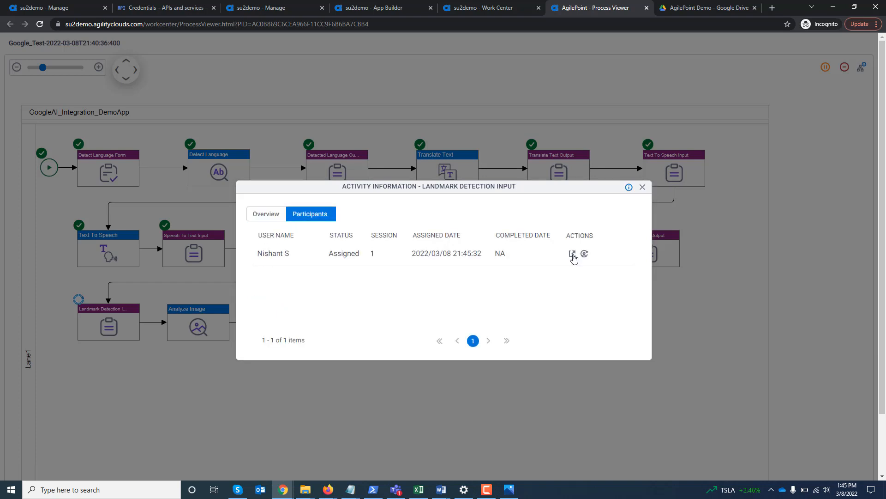
{"action": "left_click", "coordinate": [571, 254]}
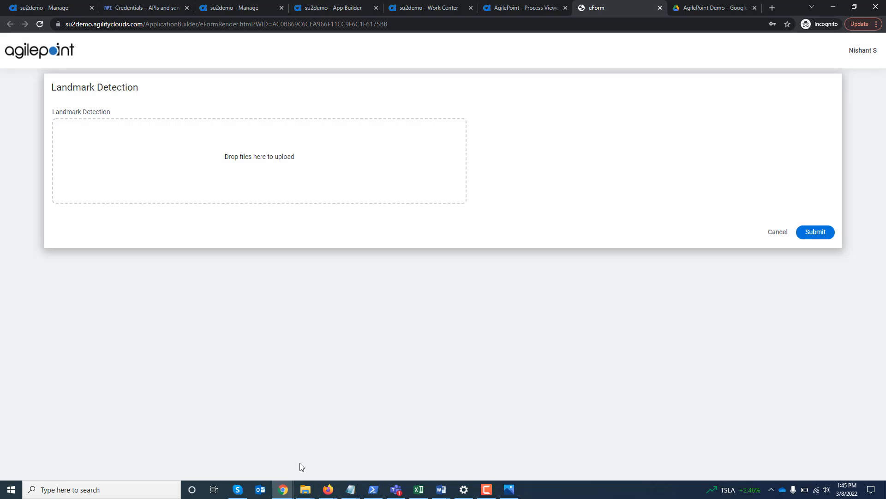
Step: Preview taj.jpg from the Google AI downloads folder and return to the Landmark Detection form in the browser
{"action": "mouse_move", "coordinate": [306, 489]}
{"action": "left_click", "coordinate": [366, 453]}
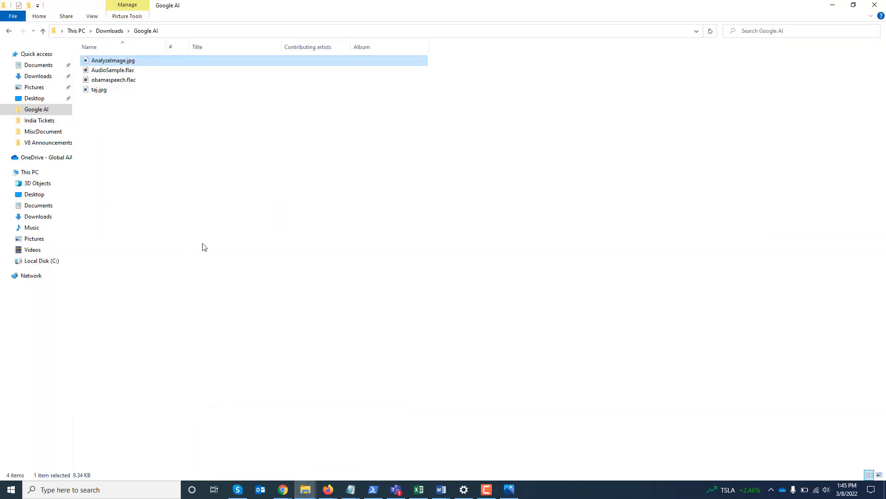
{"action": "double_click", "coordinate": [98, 90]}
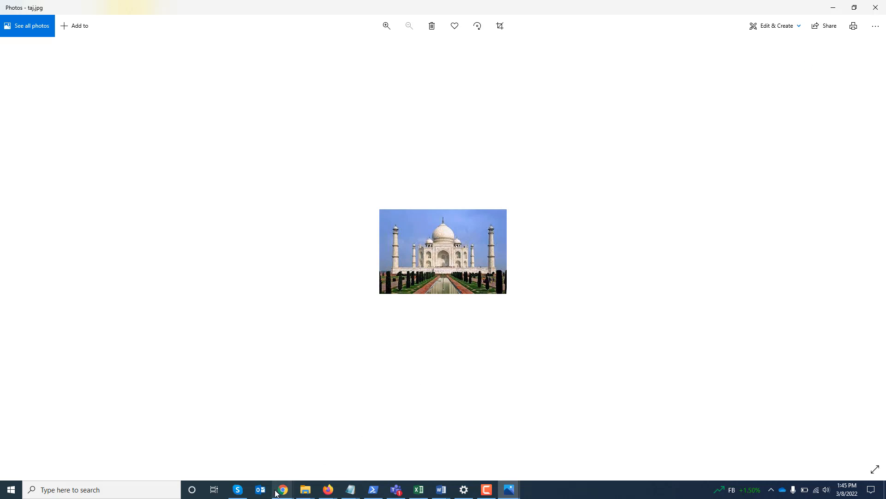
{"action": "mouse_move", "coordinate": [279, 491]}
{"action": "left_click", "coordinate": [325, 464]}
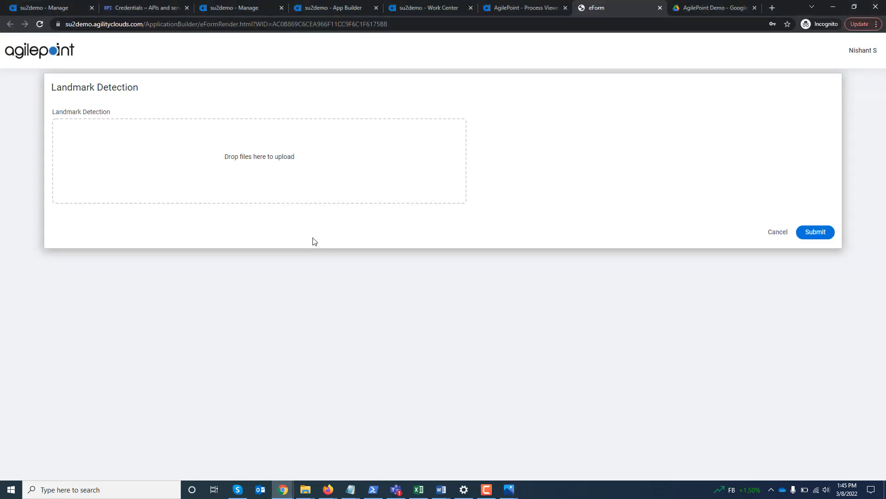
Step: Upload taj.jpg as the Landmark Detection file and submit the form
{"action": "left_click", "coordinate": [247, 167]}
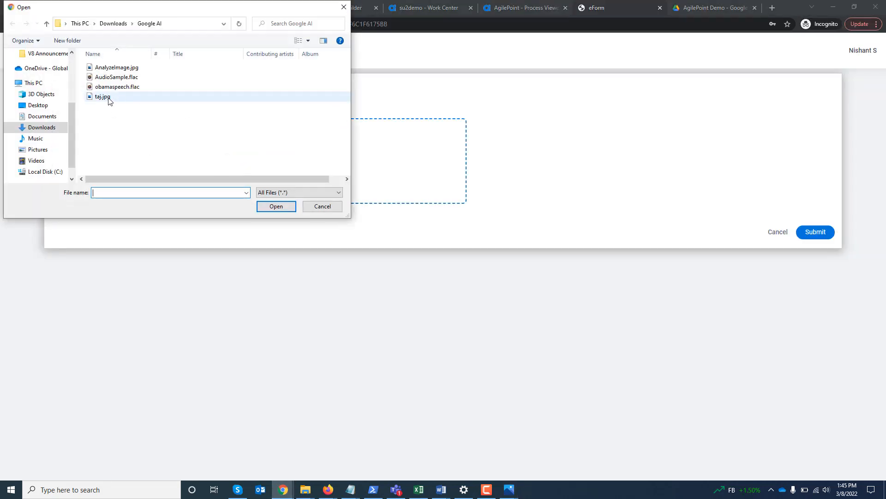
{"action": "double_click", "coordinate": [108, 98]}
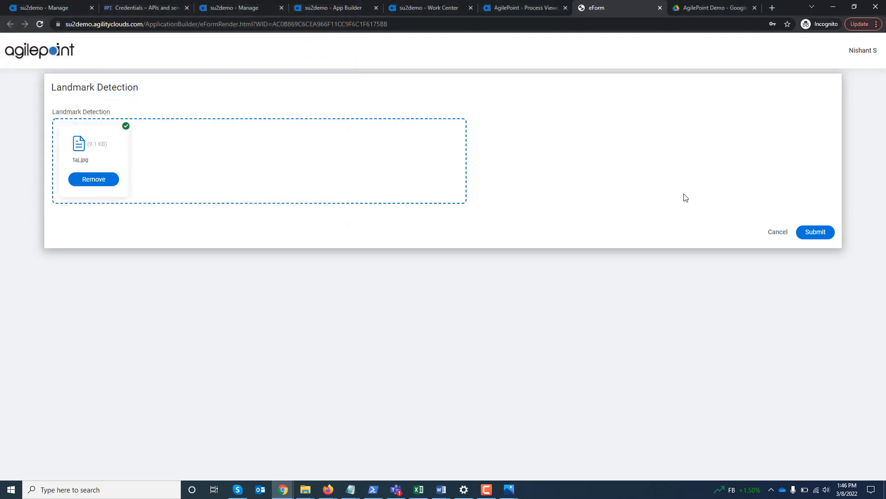
{"action": "left_click", "coordinate": [813, 228]}
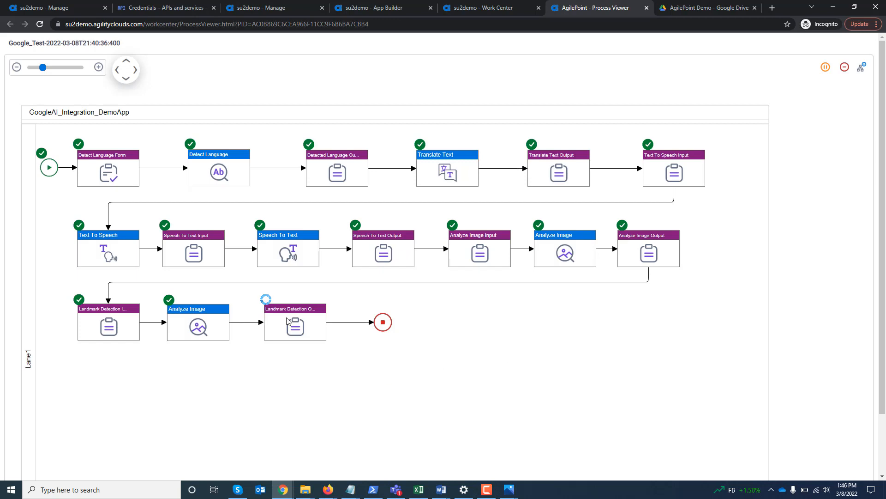
Step: Open the Landmark Detection Output task from the process view, review the description, score, vertices and coordinates, and submit the form
{"action": "left_click", "coordinate": [287, 320]}
{"action": "left_click", "coordinate": [310, 214]}
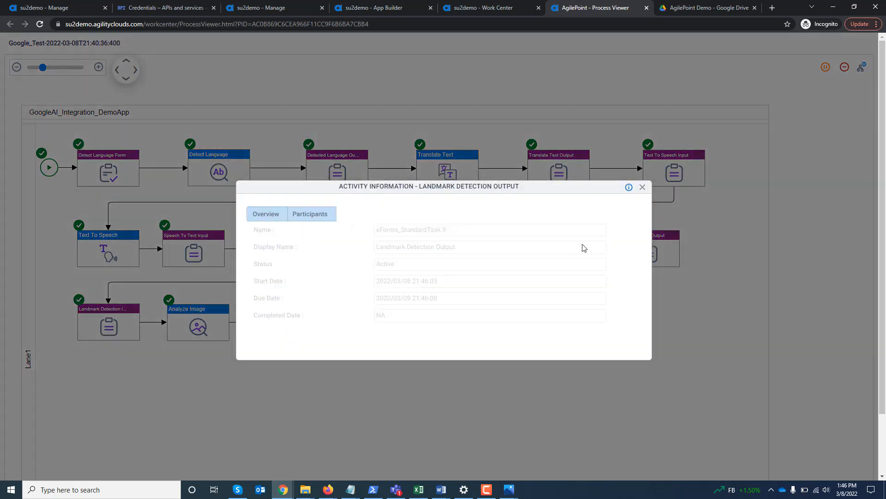
{"action": "left_click", "coordinate": [573, 253]}
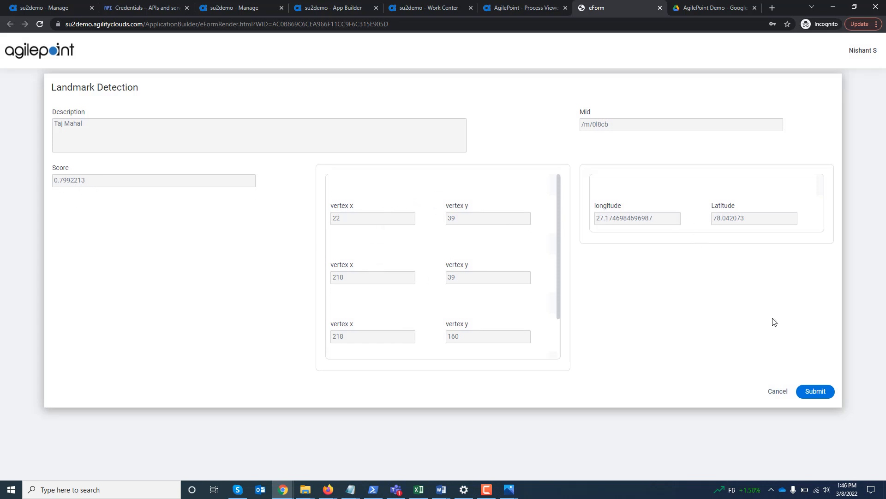
{"action": "left_click", "coordinate": [815, 391]}
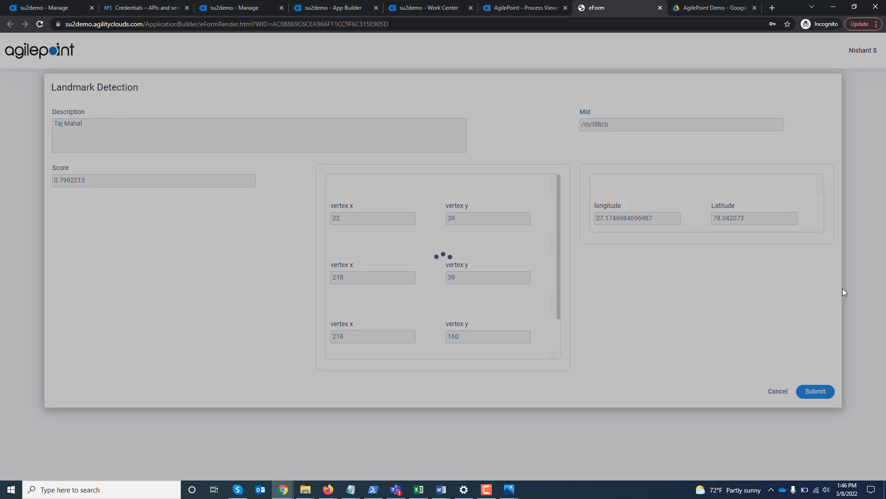